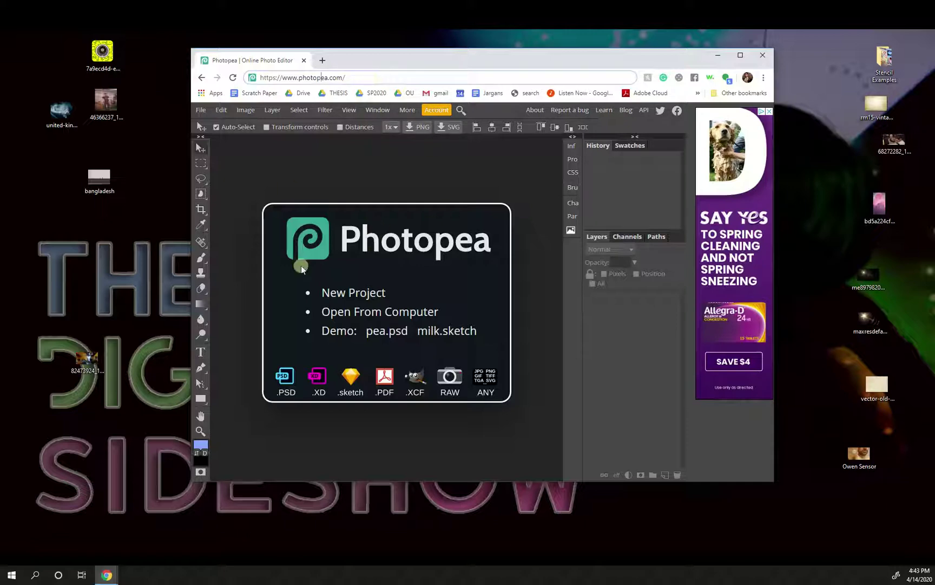
Step: Preview the sensor photo from the desktop and close the preview
drag(561, 61, 550, 63)
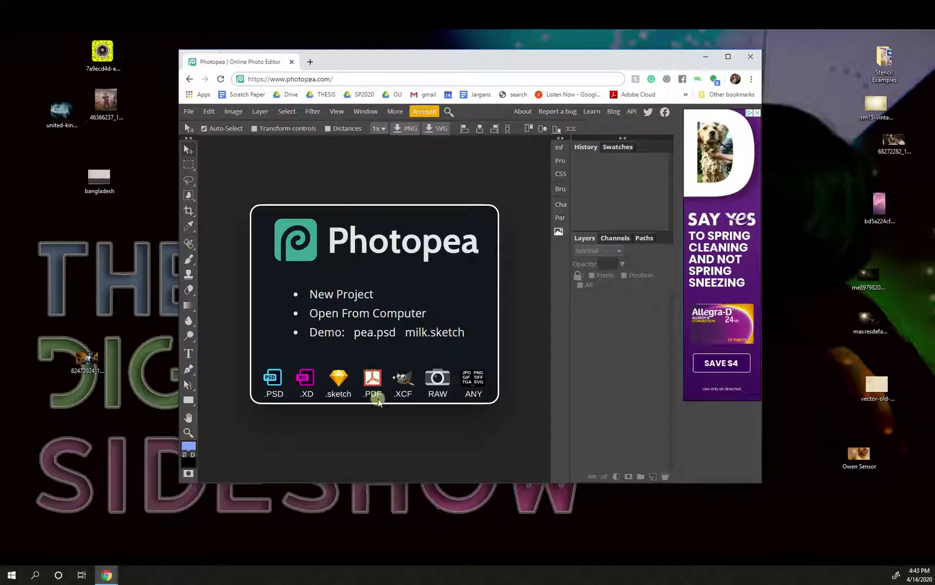
double_click(860, 457)
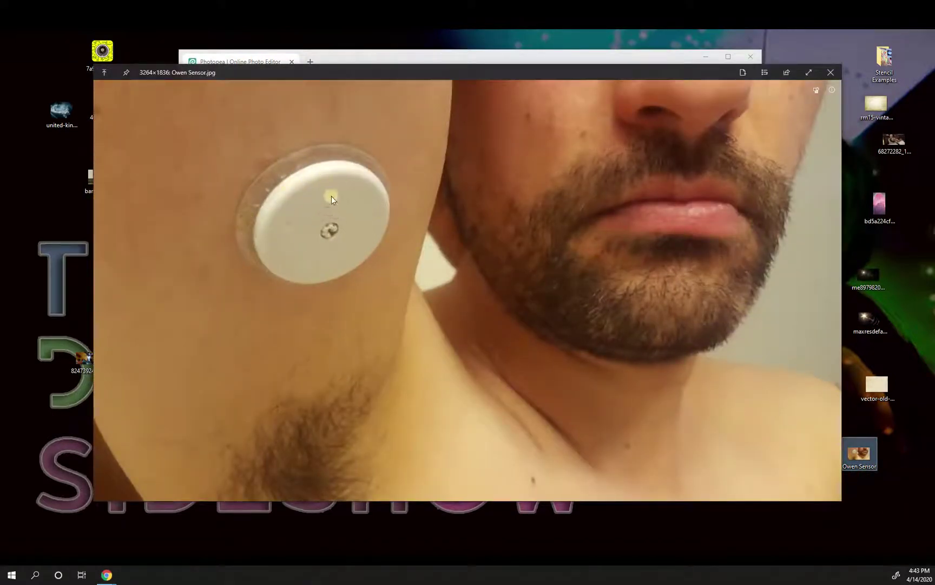
key(Escape)
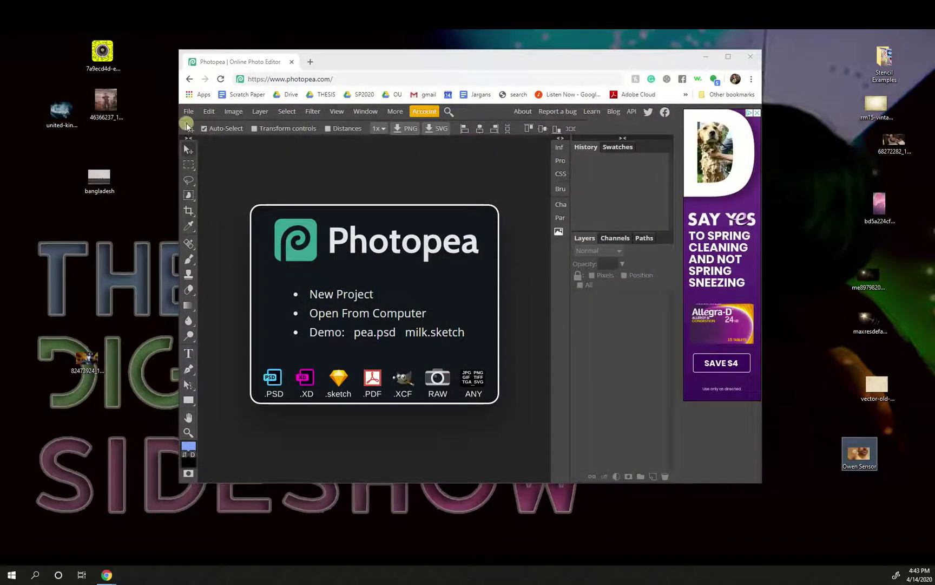
Step: Open the sensor photo from the Desktop folder in the editor and maximize the window
click(188, 112)
click(206, 141)
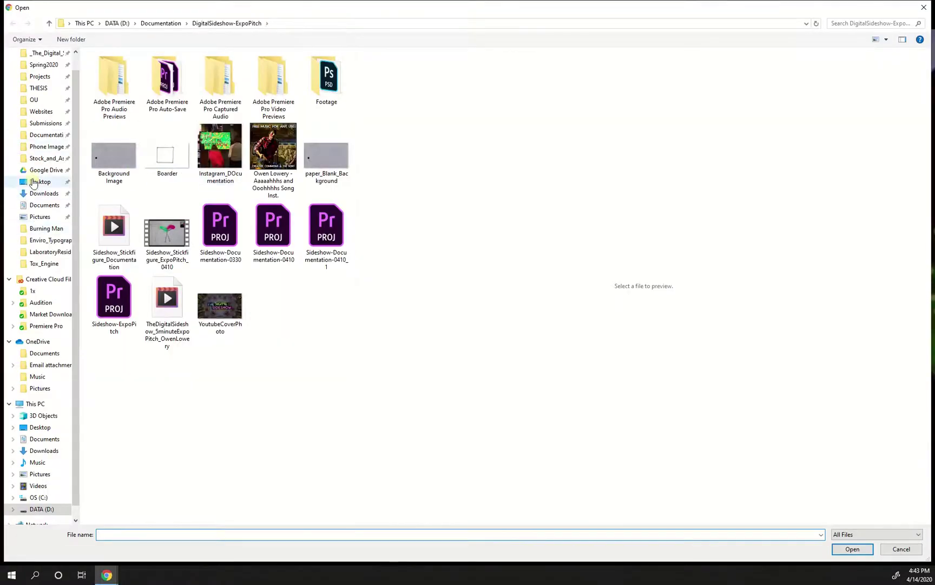
click(35, 184)
double_click(117, 68)
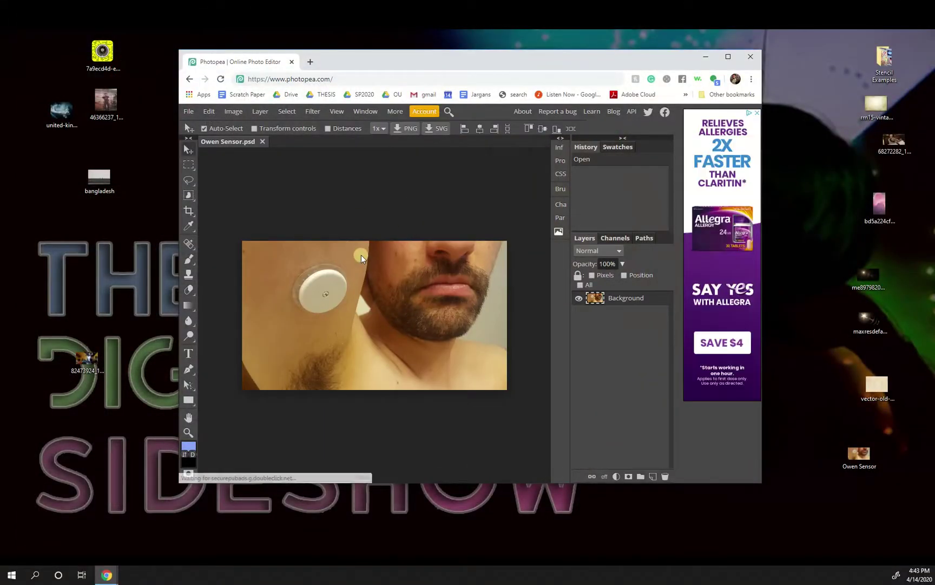
click(728, 56)
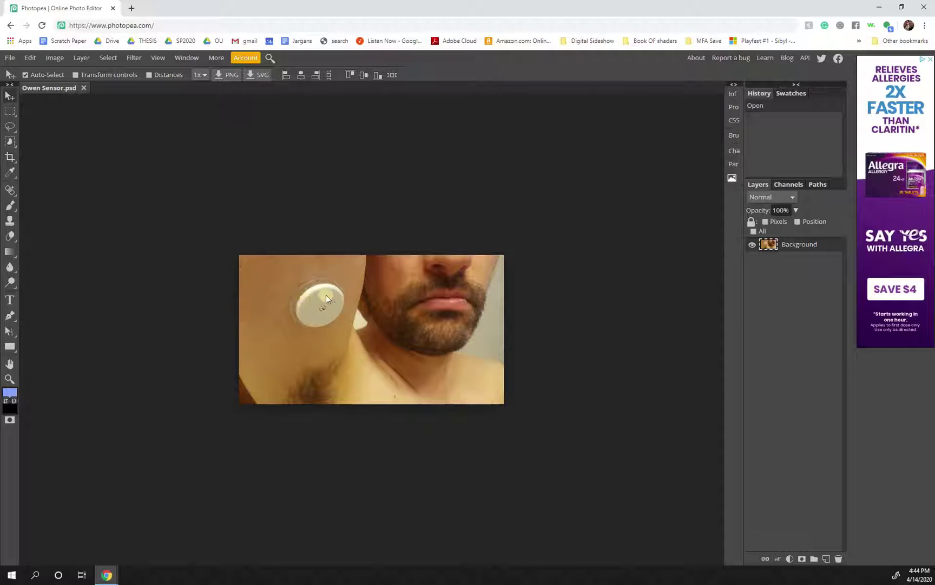
Step: Crop the photo to cut away its lower part and strips along the left and right edges
scroll(325, 294, up, 2)
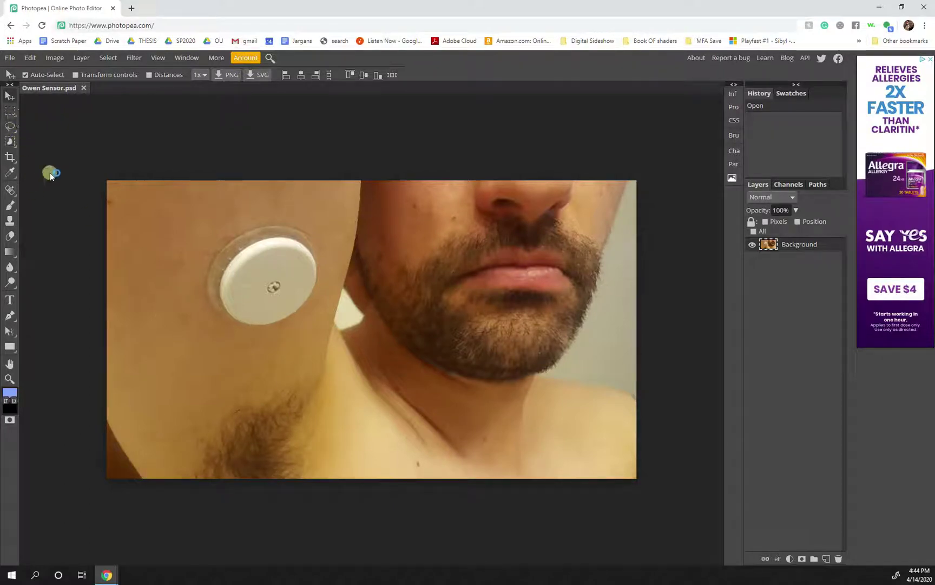
click(10, 158)
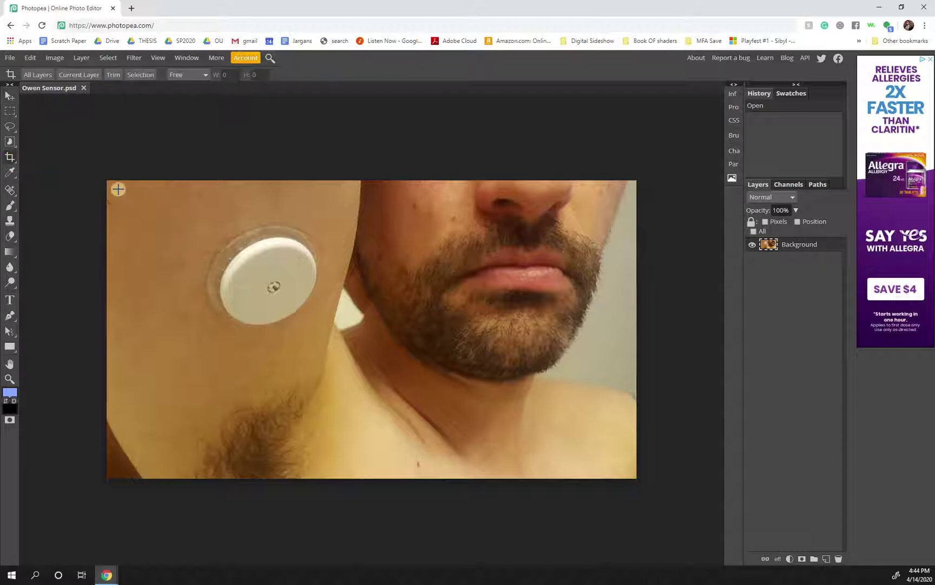
drag(110, 182, 611, 404)
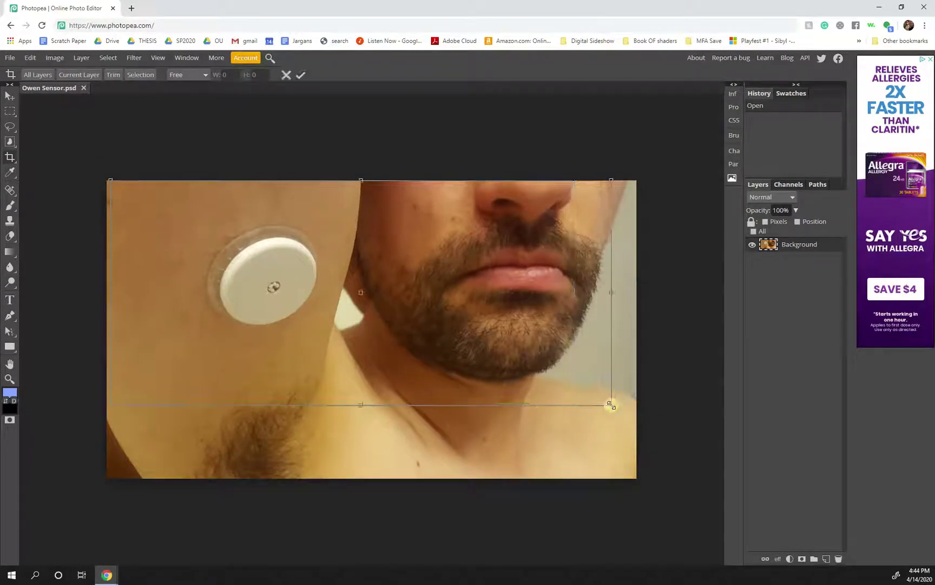
drag(111, 290, 162, 289)
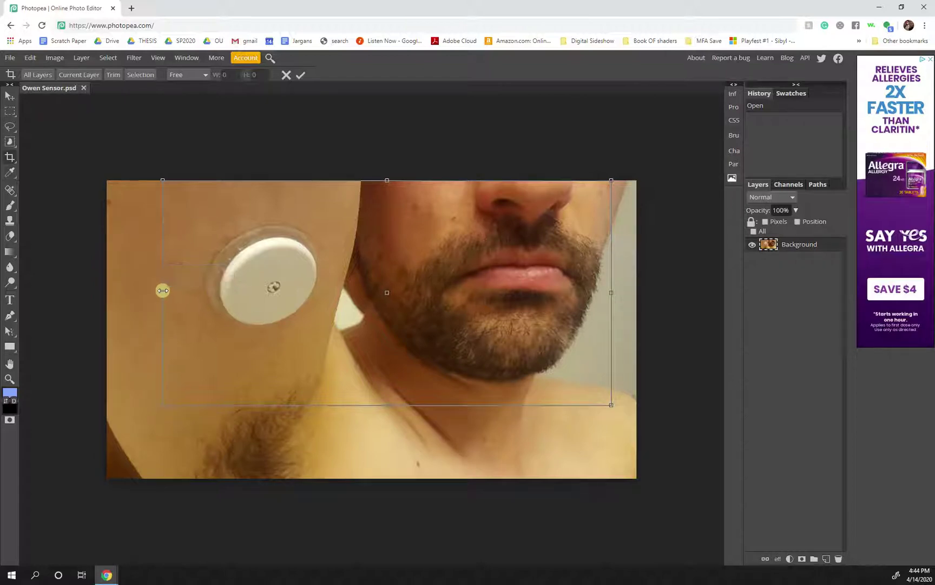
double_click(255, 303)
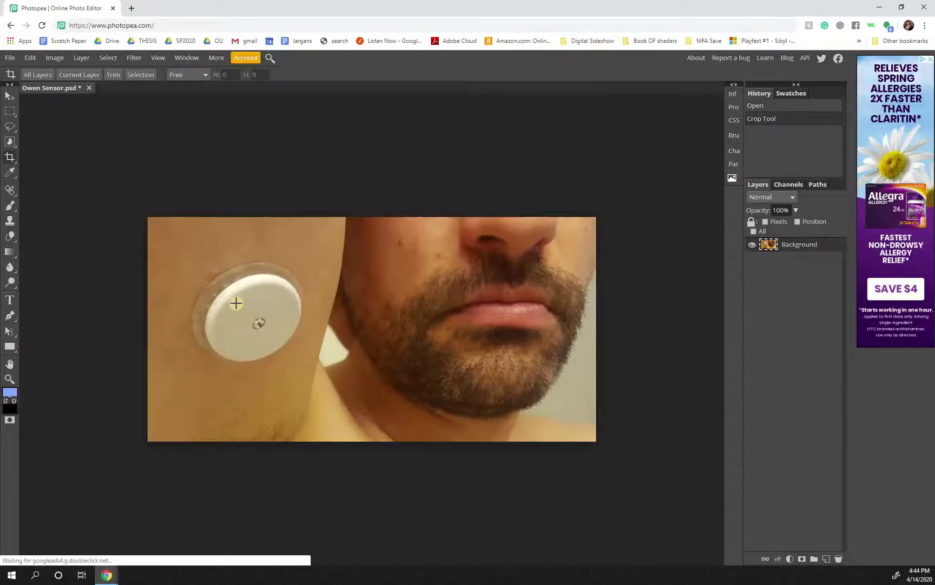
Step: Crop narrow strips off the photo's left and right sides, keeping its full height
drag(592, 216, 116, 453)
drag(116, 336, 148, 328)
drag(352, 453, 359, 441)
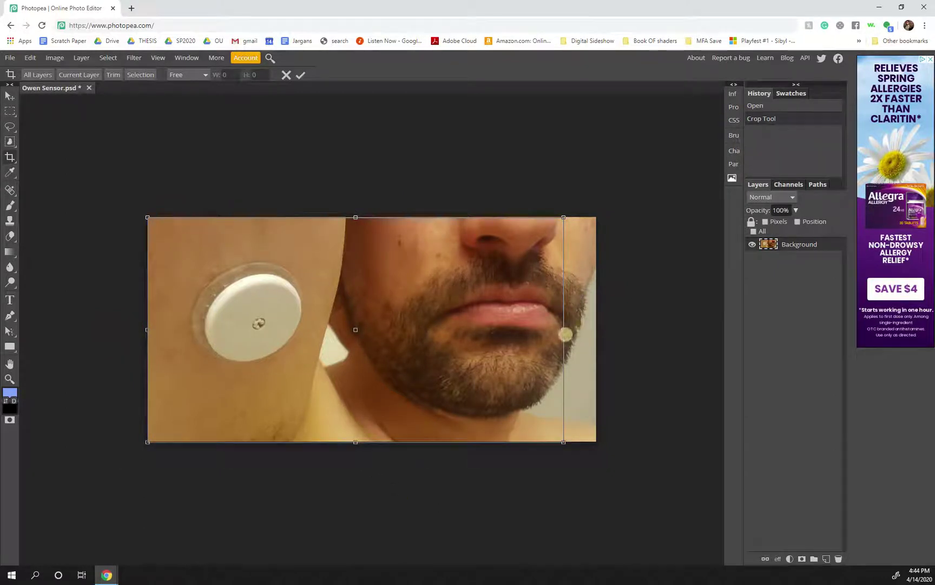
drag(147, 329, 162, 330)
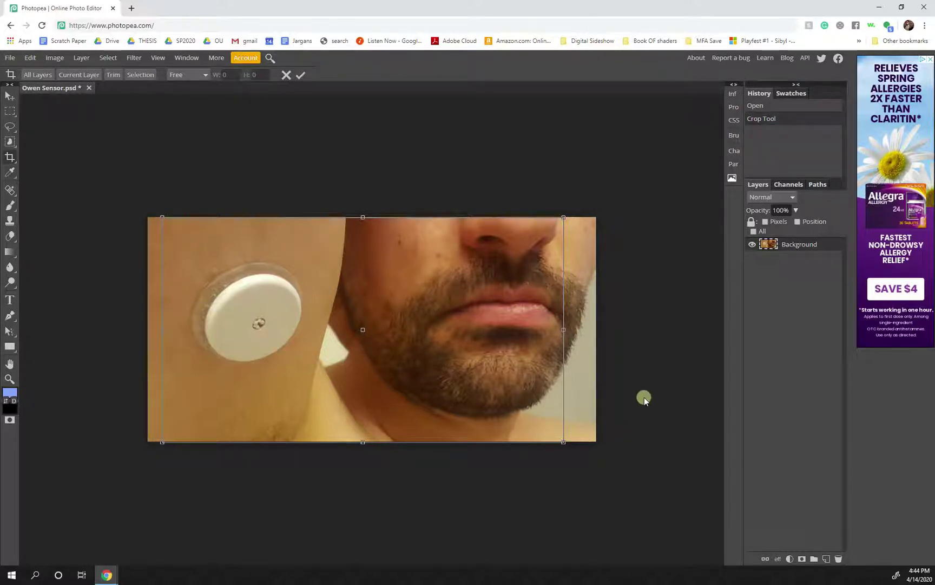
key(Return)
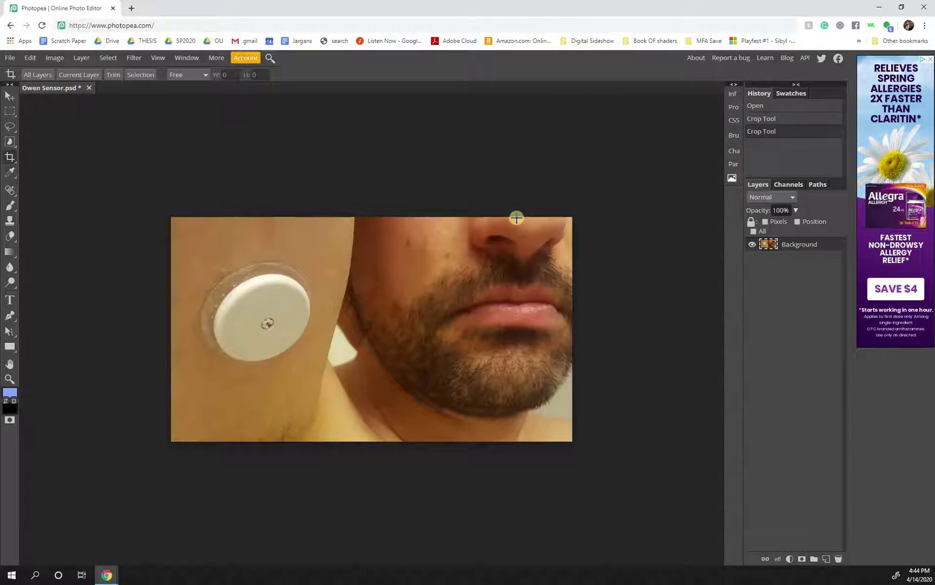
Step: Crop the photo's right side through the middle of the mouth and switch to the Move tool
drag(523, 217, 171, 443)
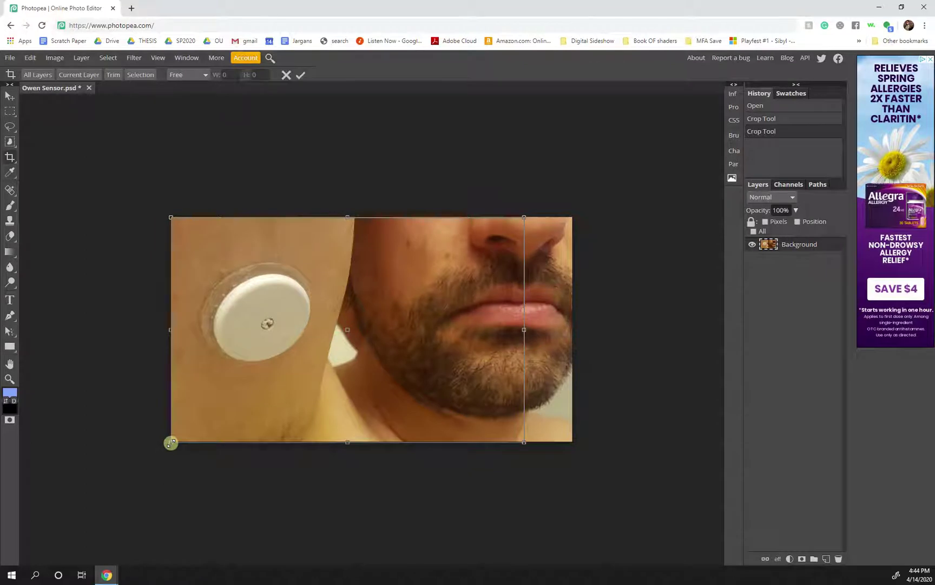
key(Return)
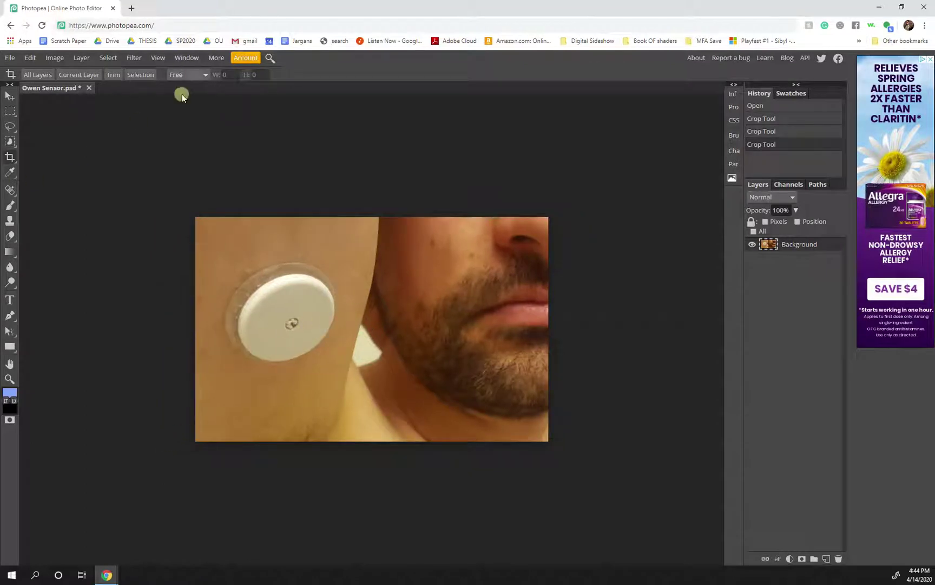
click(10, 96)
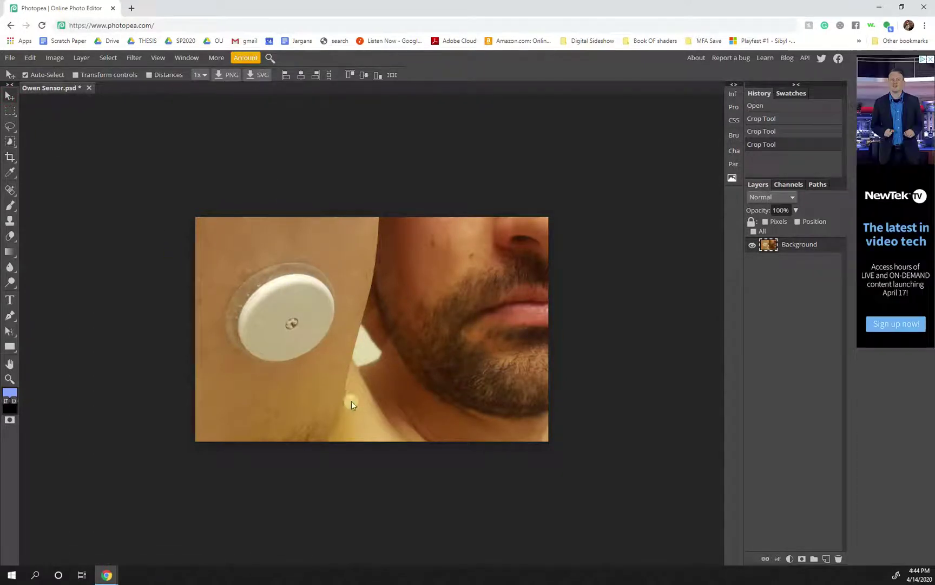
Step: Add a Levels adjustment layer with input black 24, midtone 1.59 and white 230
click(791, 559)
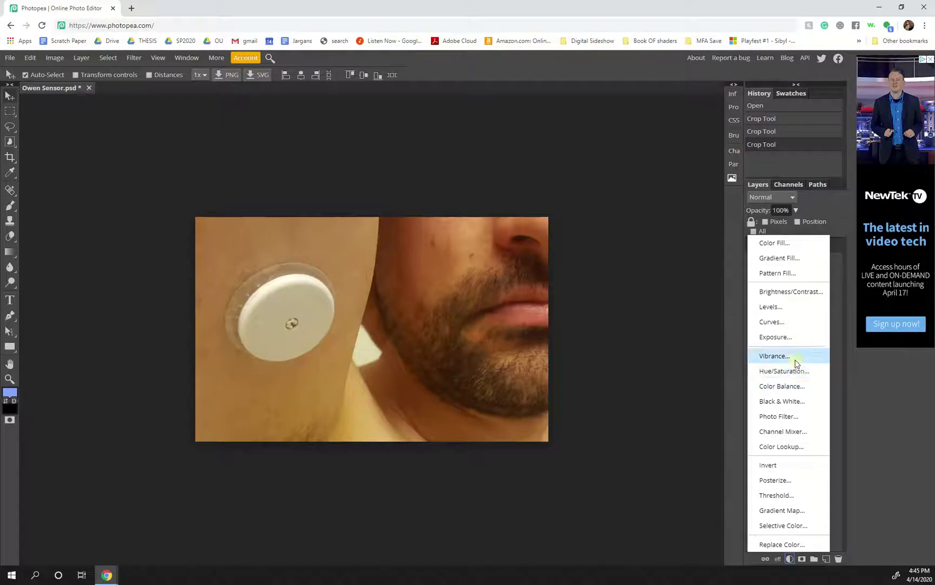
click(791, 307)
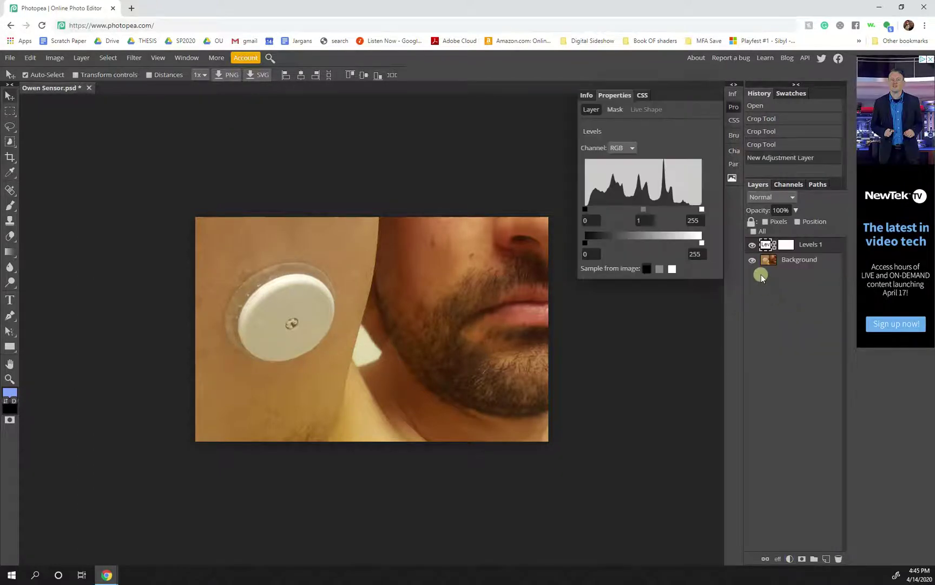
mouse_move(702, 210)
mouse_down()
mouse_move(686, 210)
mouse_move(696, 210)
mouse_up()
drag(584, 209, 637, 209)
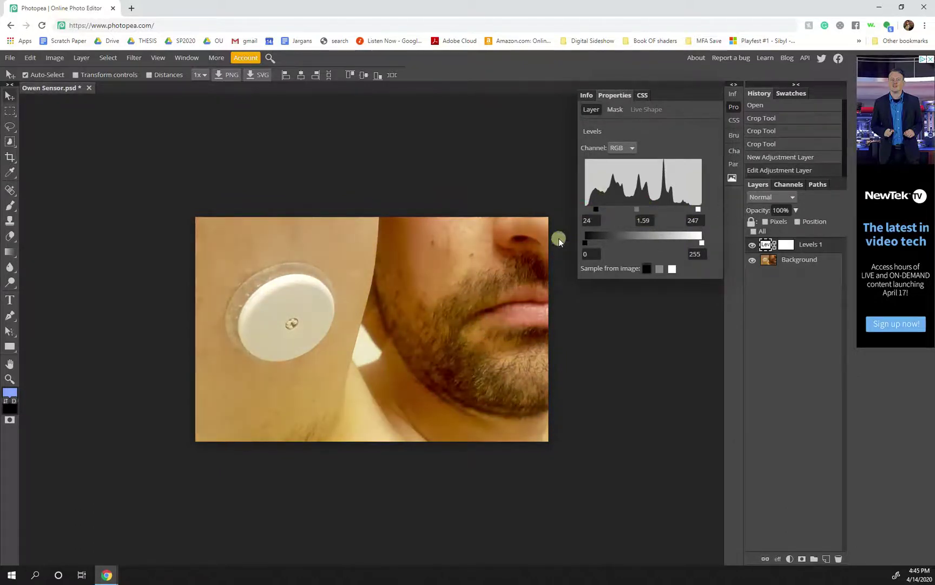
mouse_move(695, 210)
mouse_down()
mouse_move(683, 211)
mouse_move(703, 213)
mouse_move(692, 213)
mouse_up()
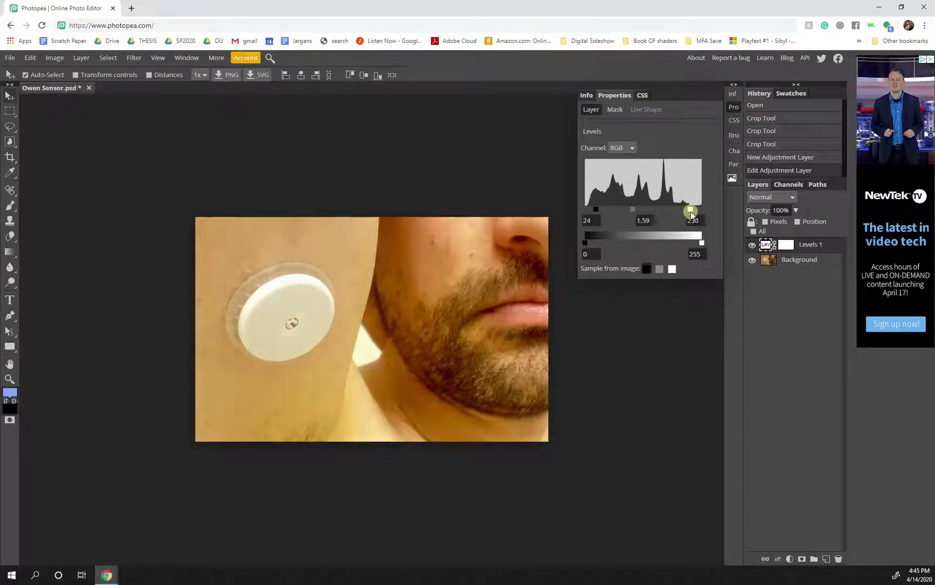
Step: Add a Photo Filter adjustment layer above Levels and set its color to light blue 7fdcff
click(791, 559)
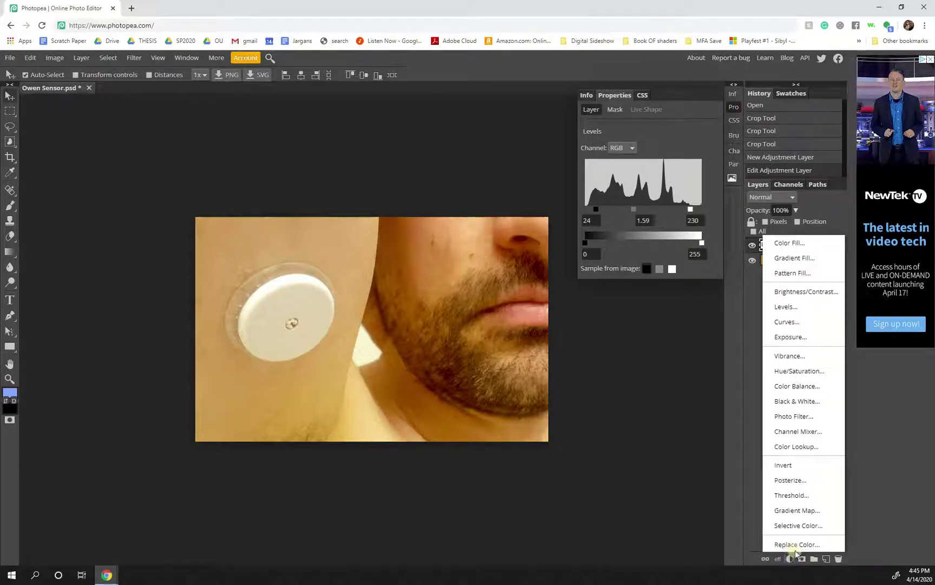
click(805, 416)
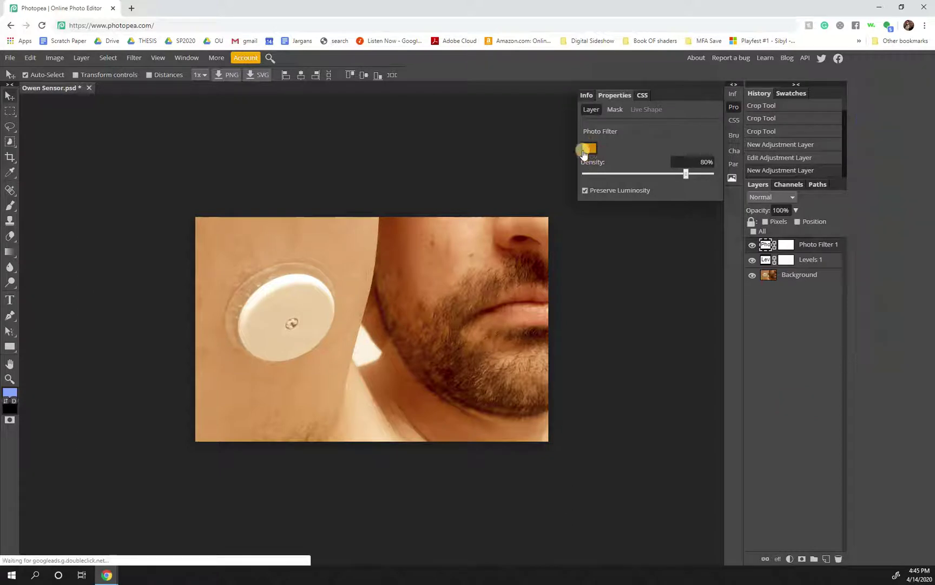
click(585, 152)
click(208, 201)
click(195, 157)
mouse_move(195, 157)
mouse_down()
mouse_move(167, 143)
mouse_move(143, 145)
mouse_up()
click(139, 150)
click(295, 261)
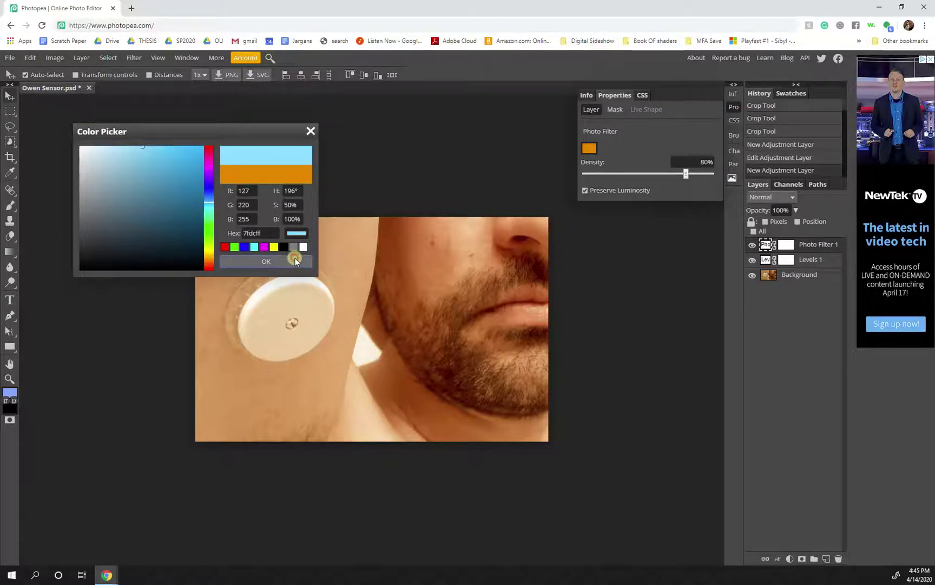
Step: Lower the photo filter's density to slightly under 50%, trying the Preserve Luminosity option off and on
drag(677, 175, 648, 174)
click(587, 188)
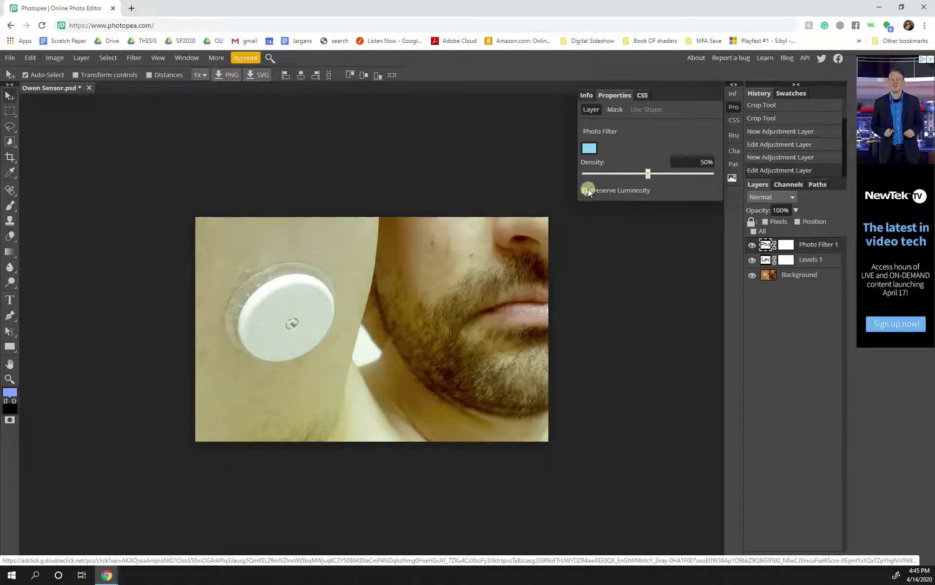
click(586, 192)
mouse_move(648, 174)
mouse_down()
mouse_move(657, 174)
mouse_move(638, 175)
mouse_up()
Step: Readjust the Levels layer's input midtone to 1.78 and white to 226
click(766, 259)
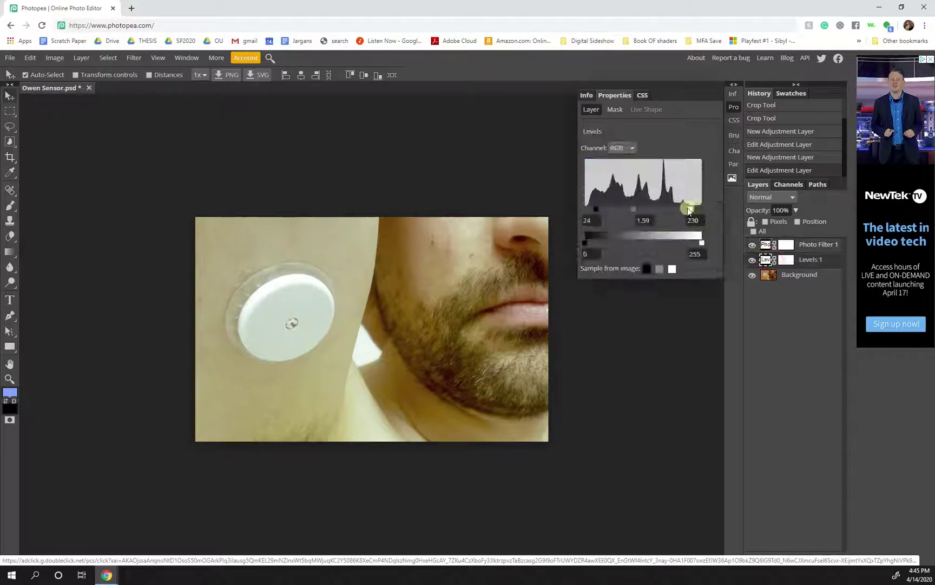
drag(689, 211, 680, 210)
mouse_move(595, 209)
mouse_down()
mouse_move(636, 208)
mouse_move(595, 210)
mouse_up()
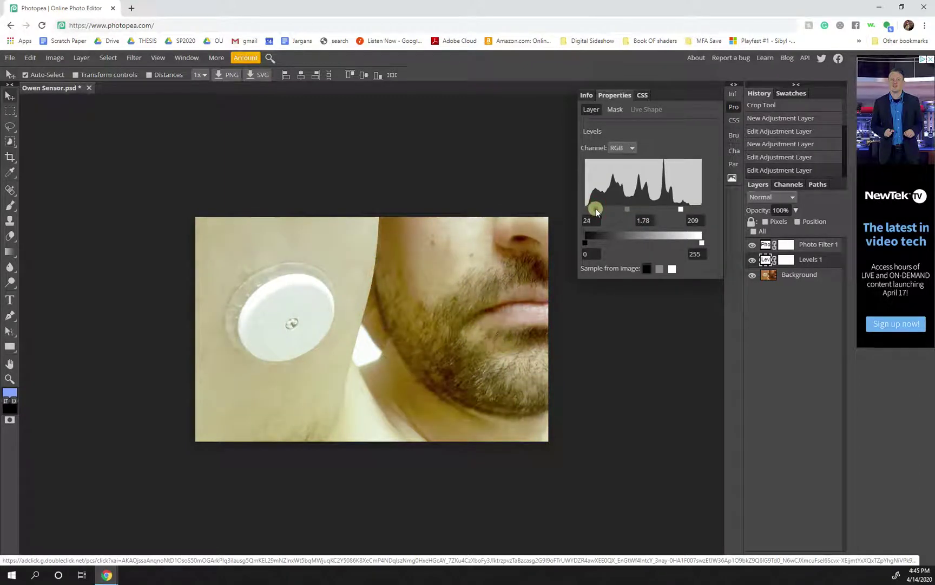
drag(684, 212, 689, 211)
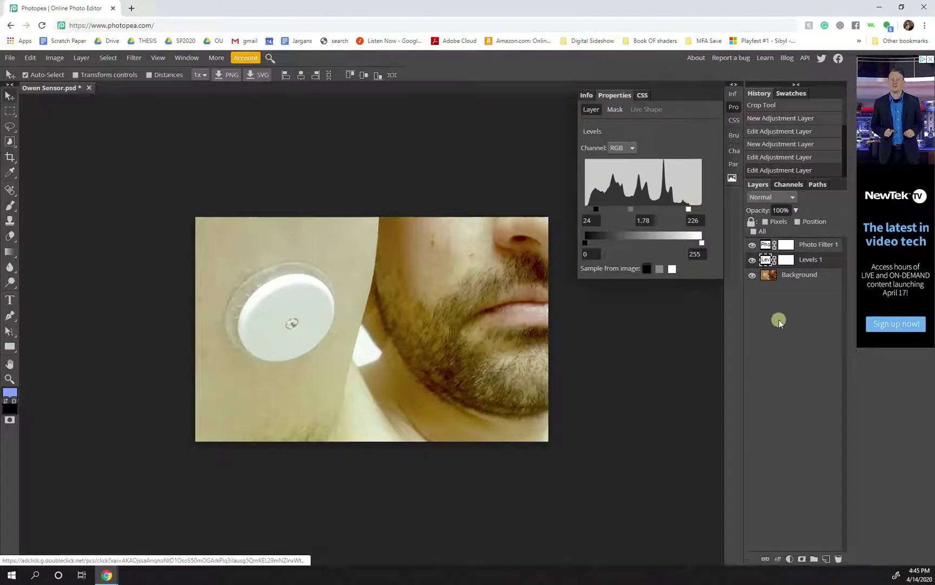
Step: Compare the photo with and without the Levels adjustment and select the Photo Filter layer's mask
click(752, 261)
click(752, 260)
click(786, 247)
click(752, 260)
click(752, 261)
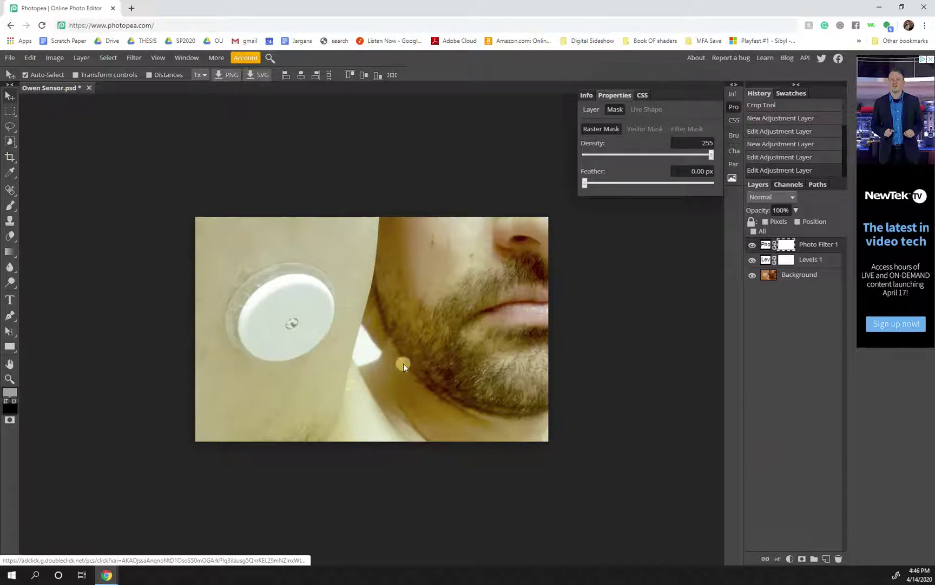
click(9, 299)
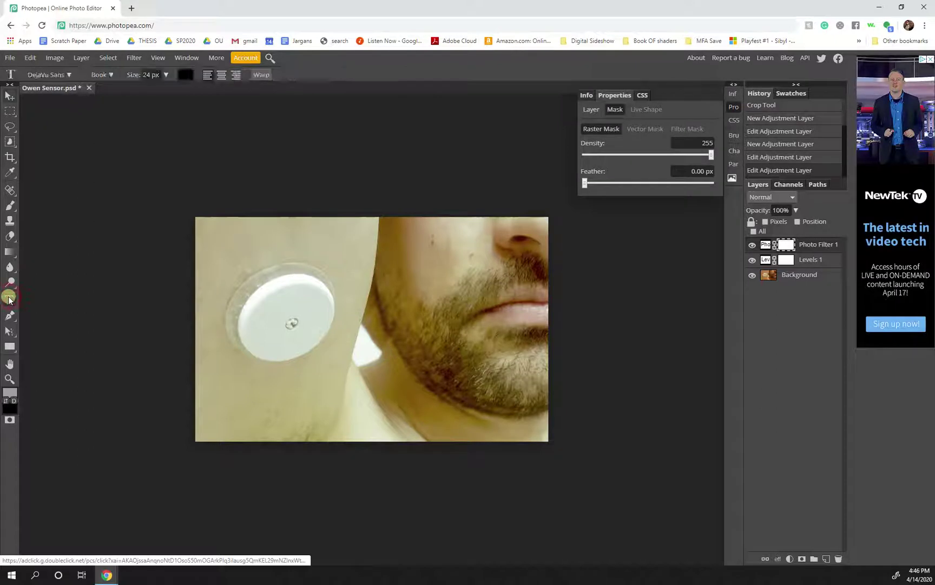
click(326, 372)
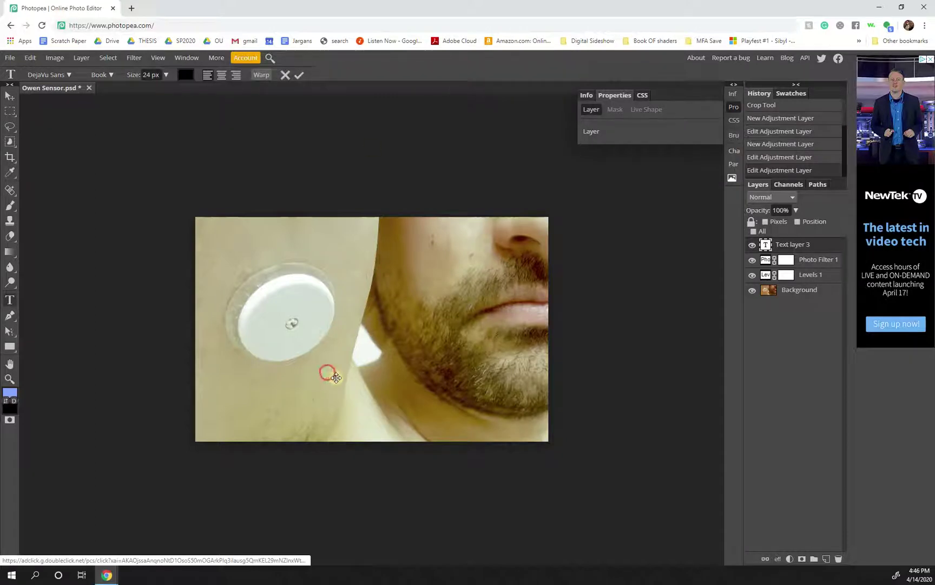
drag(794, 245, 838, 558)
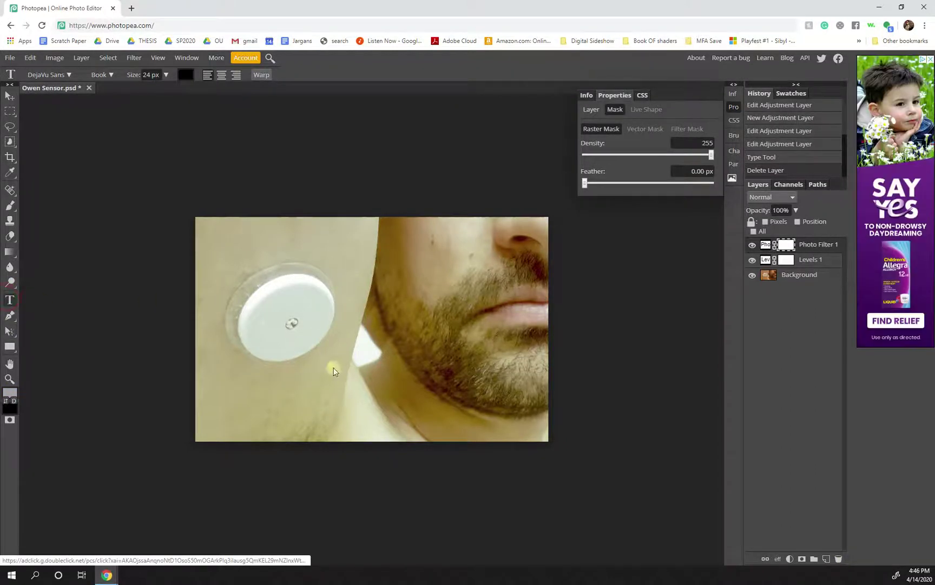
Step: Add a text box below the sensor reading "1 % Cyborg" and narrow the box
drag(317, 349, 471, 373)
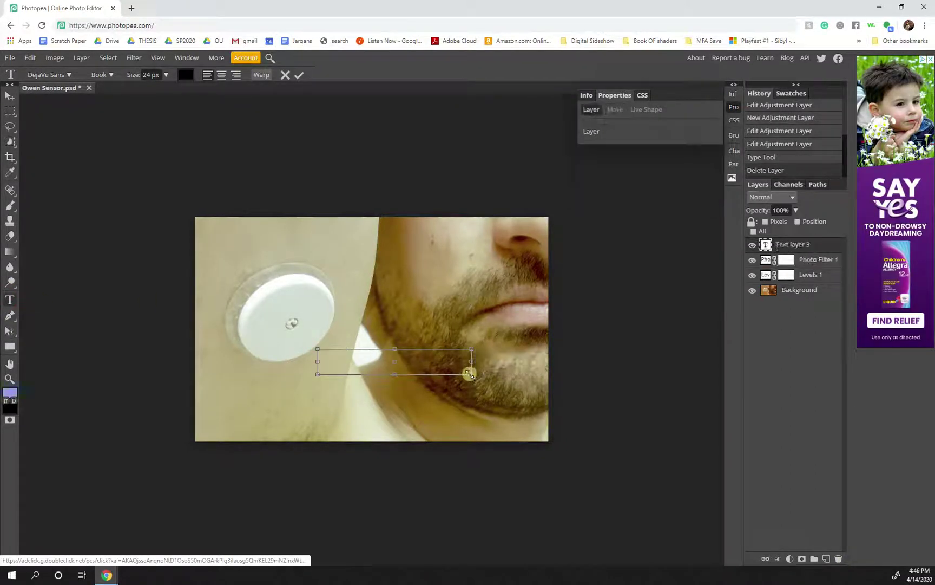
click(344, 362)
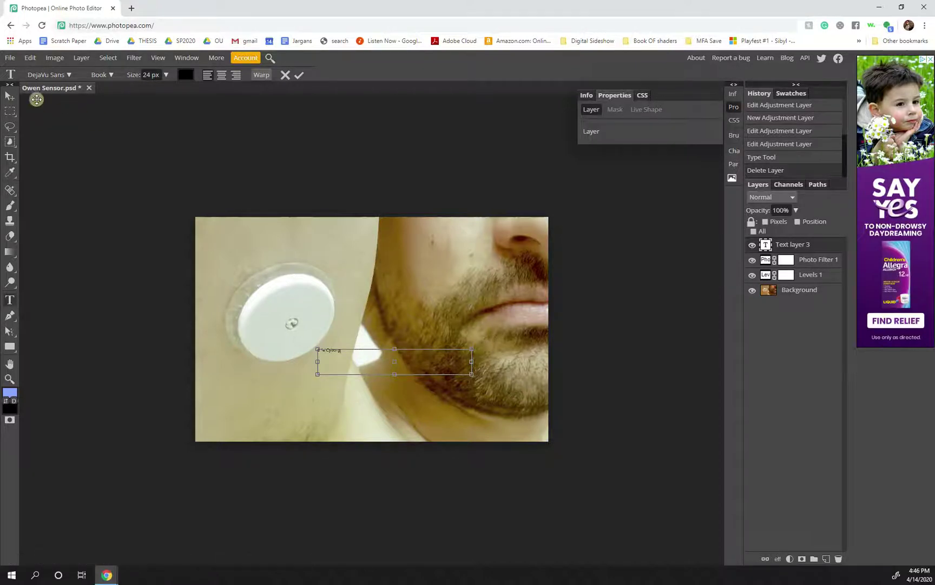
drag(471, 361, 403, 361)
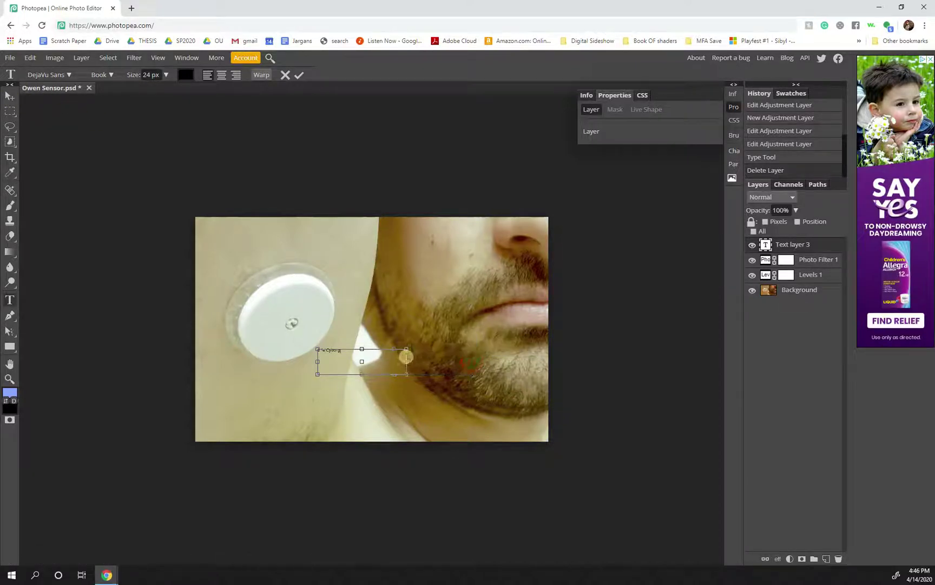
click(7, 101)
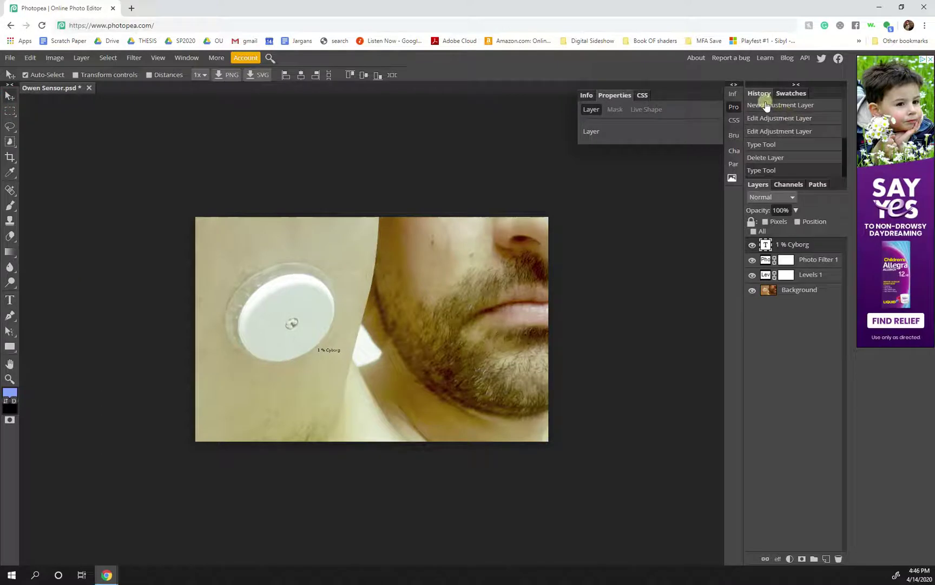
Step: Set the caption's text size to 120 px
click(734, 153)
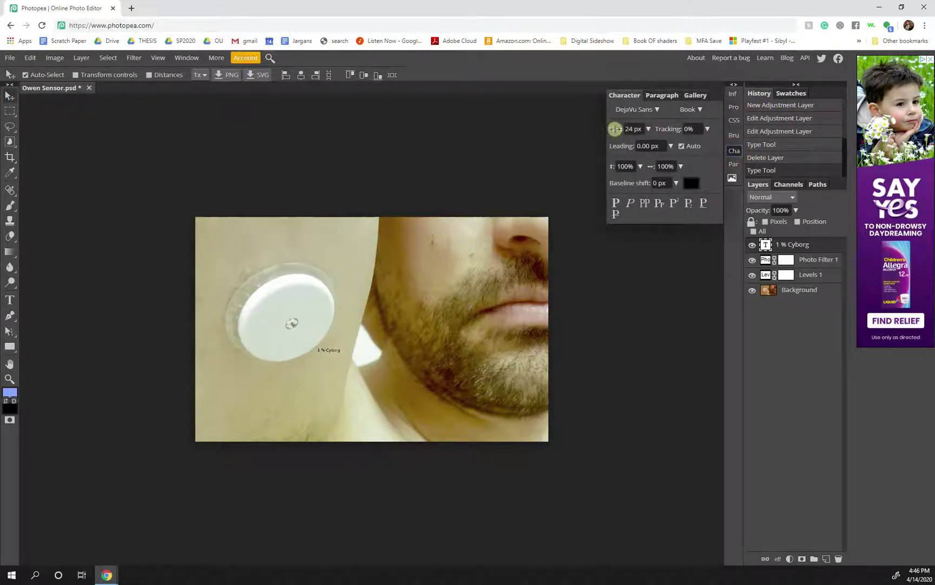
click(648, 129)
drag(640, 146, 649, 147)
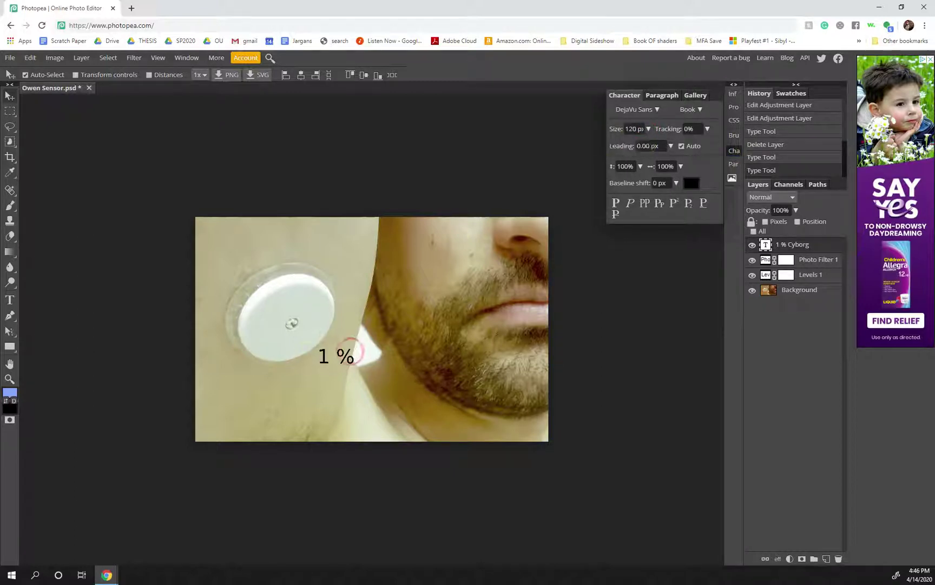
Step: Widen the text box to about 753 px so the whole caption fits, and move the caption slightly left and up
click(10, 300)
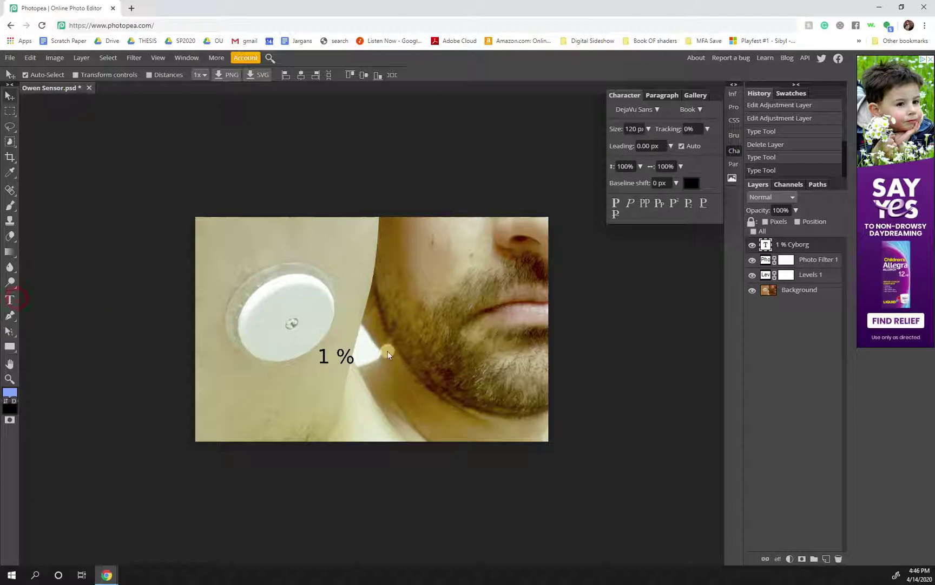
click(338, 357)
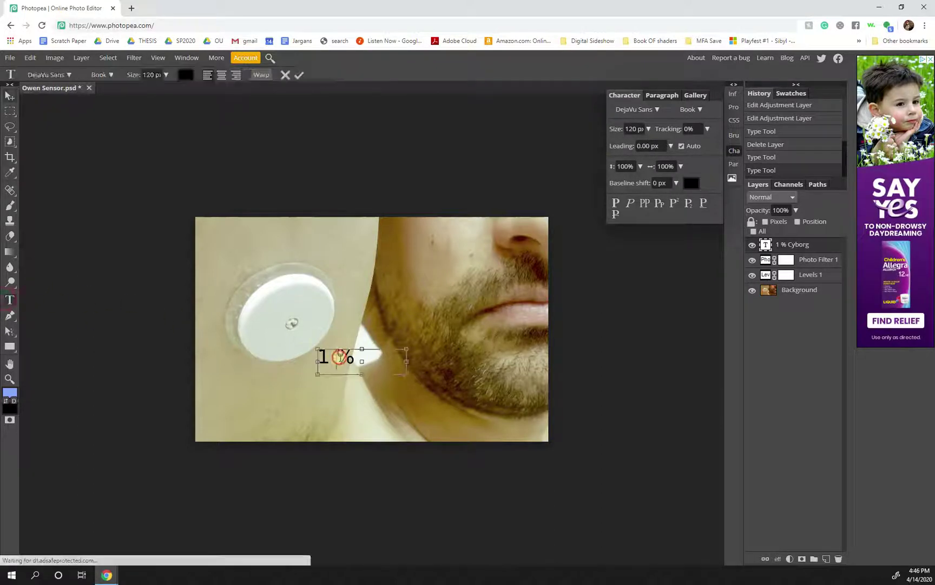
drag(364, 361, 439, 359)
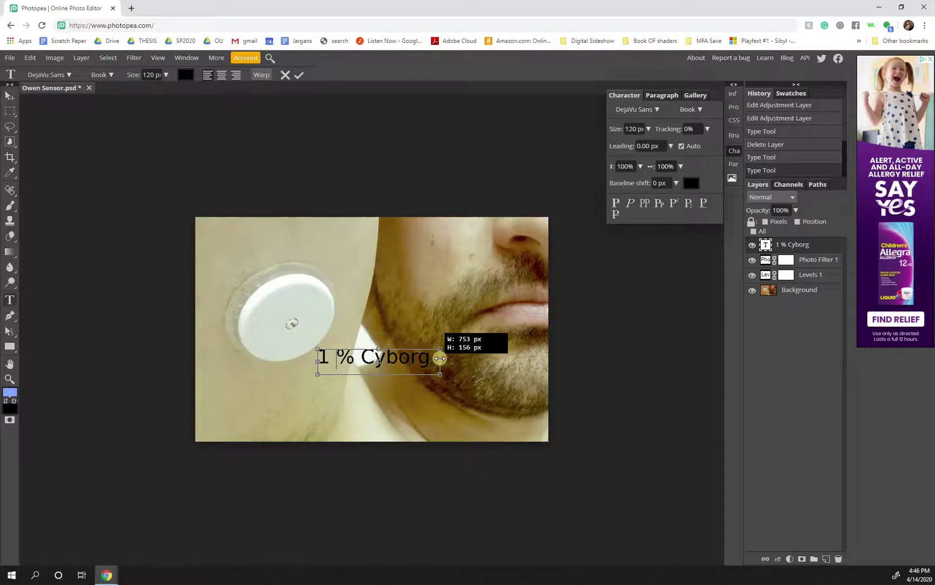
click(9, 96)
drag(382, 365, 349, 355)
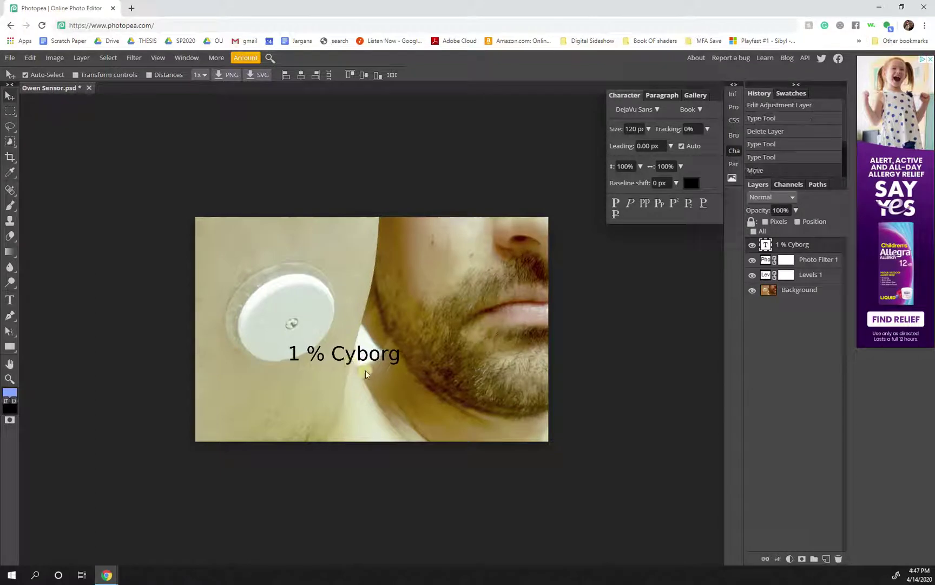
Step: Try the Destroy font on the caption
click(656, 110)
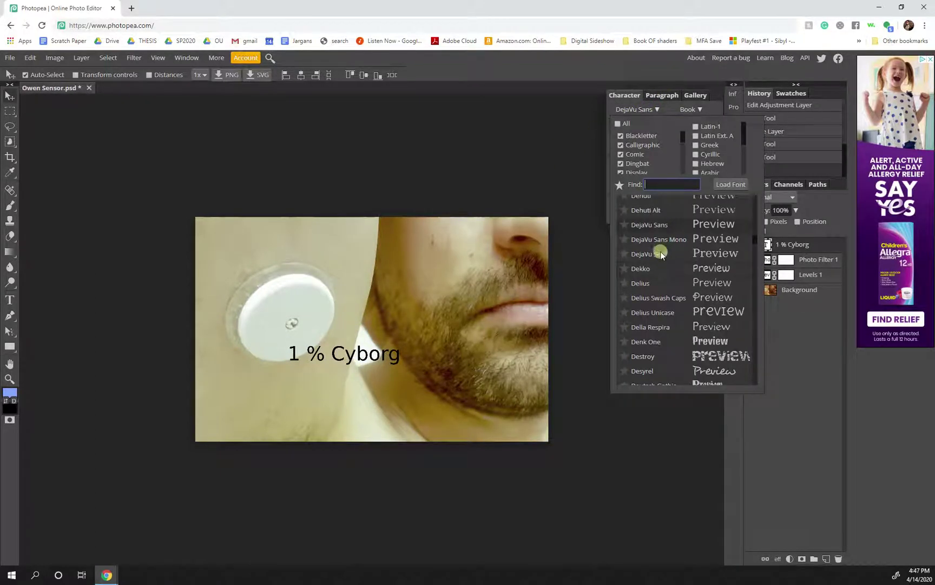
click(667, 359)
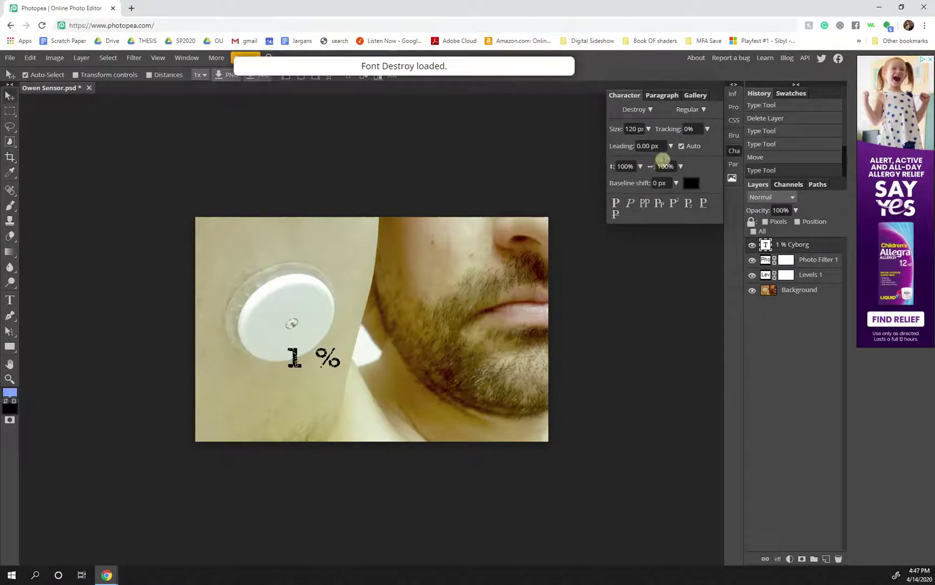
click(649, 129)
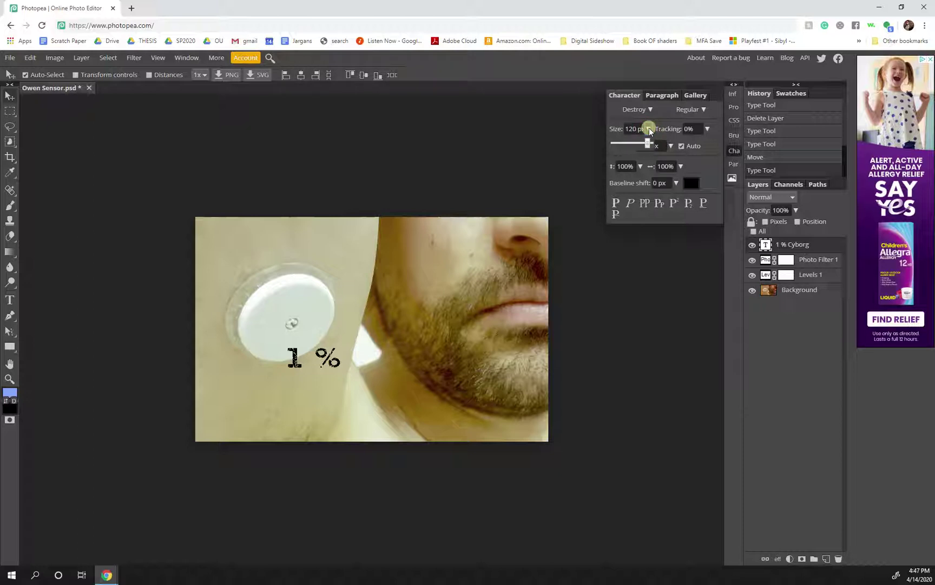
Step: Change the caption to the Doppio One font in all caps and move it above the sensor
click(651, 109)
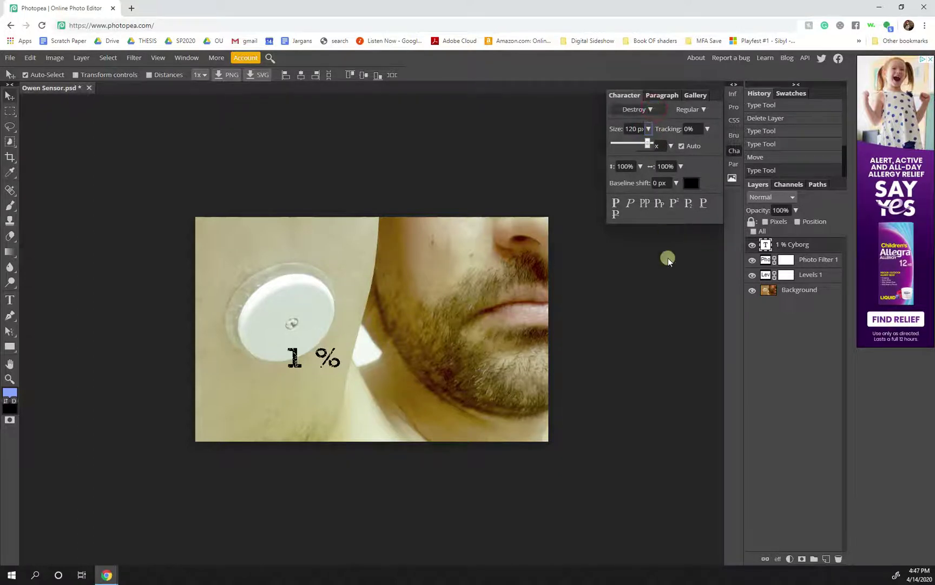
scroll(704, 321, down, 1)
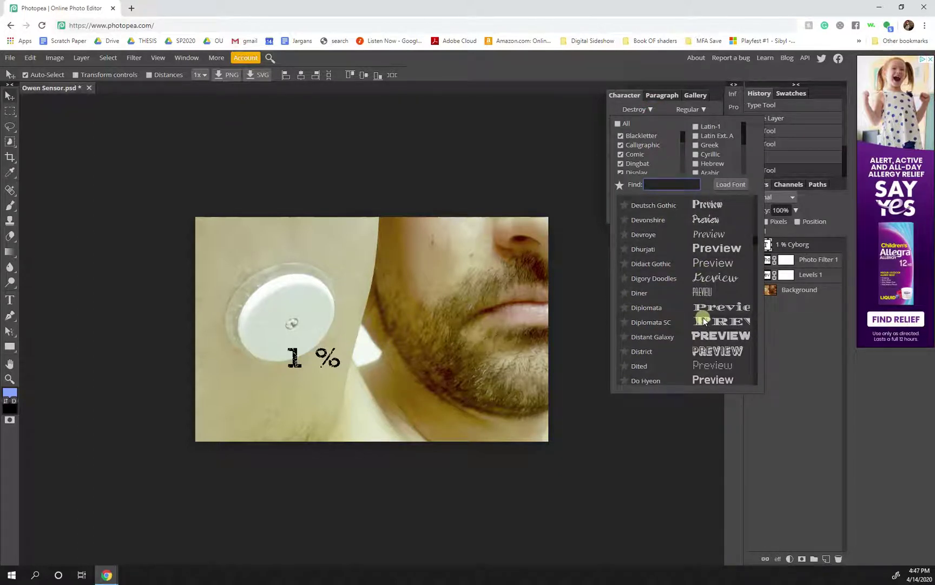
scroll(703, 322, down, 3)
scroll(723, 320, down, 3)
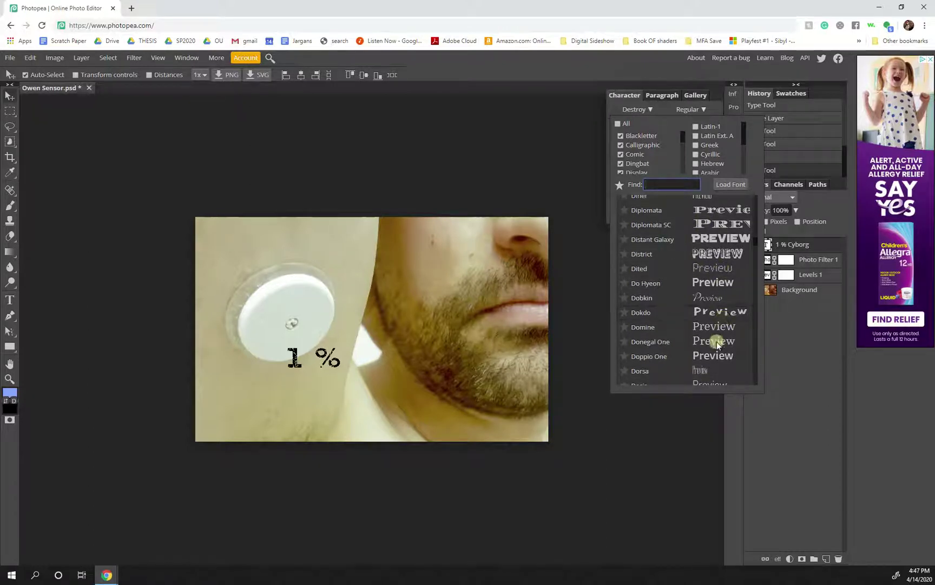
click(714, 358)
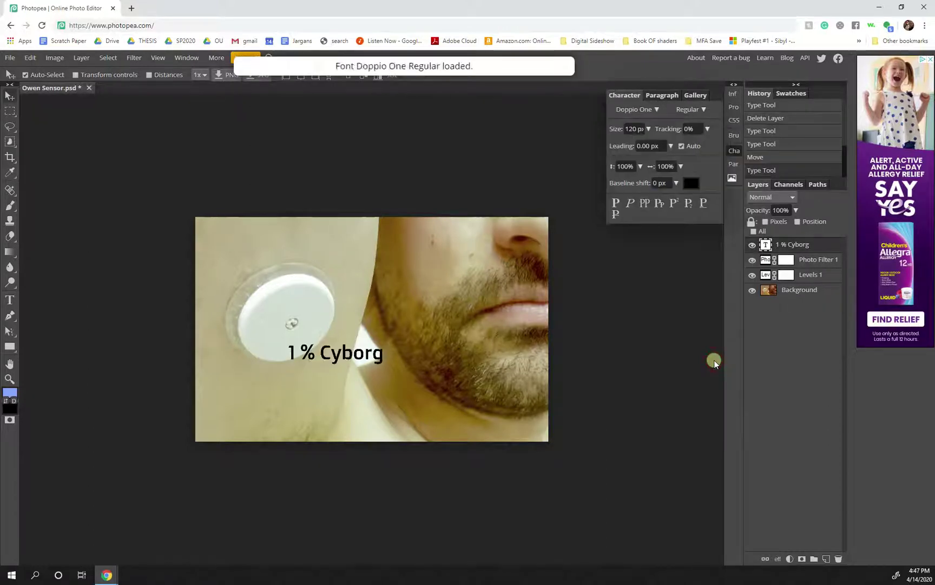
click(644, 203)
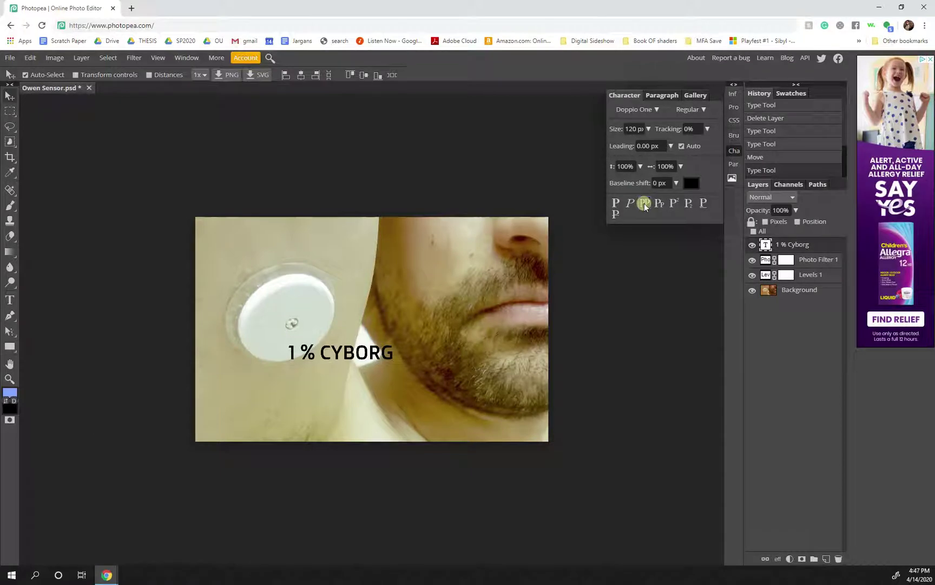
drag(342, 361, 304, 246)
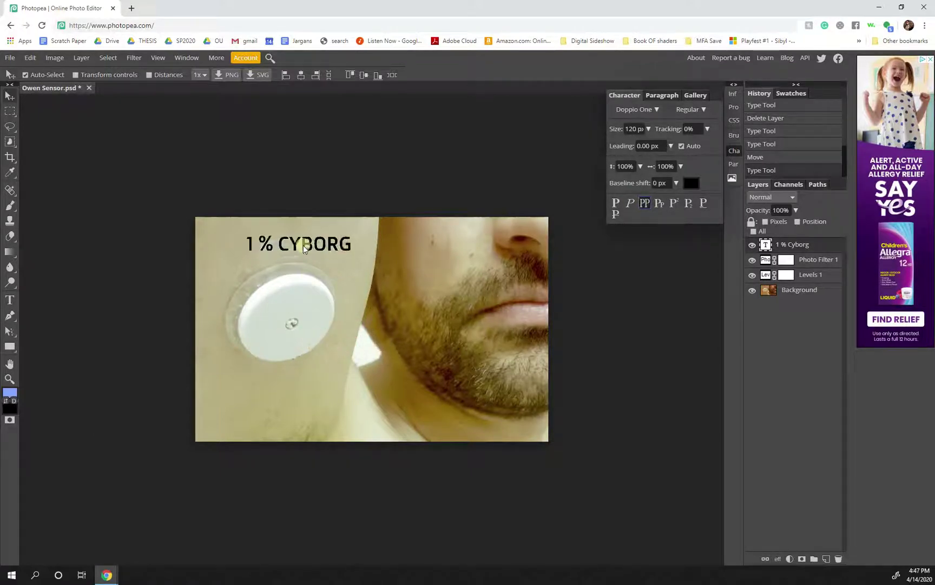
Step: Try the Droid Sans Mono font on the caption and shift the text slightly
click(657, 108)
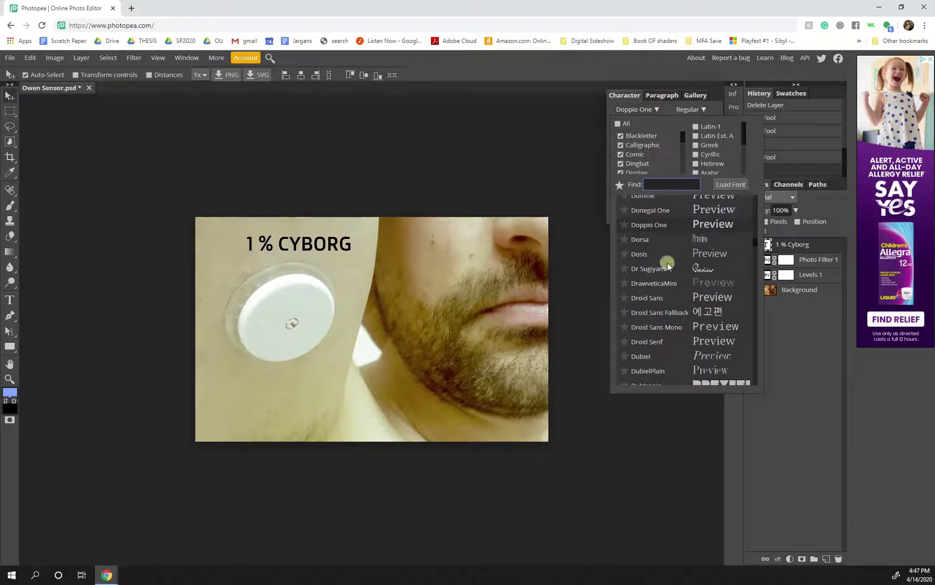
scroll(666, 266, down, 1)
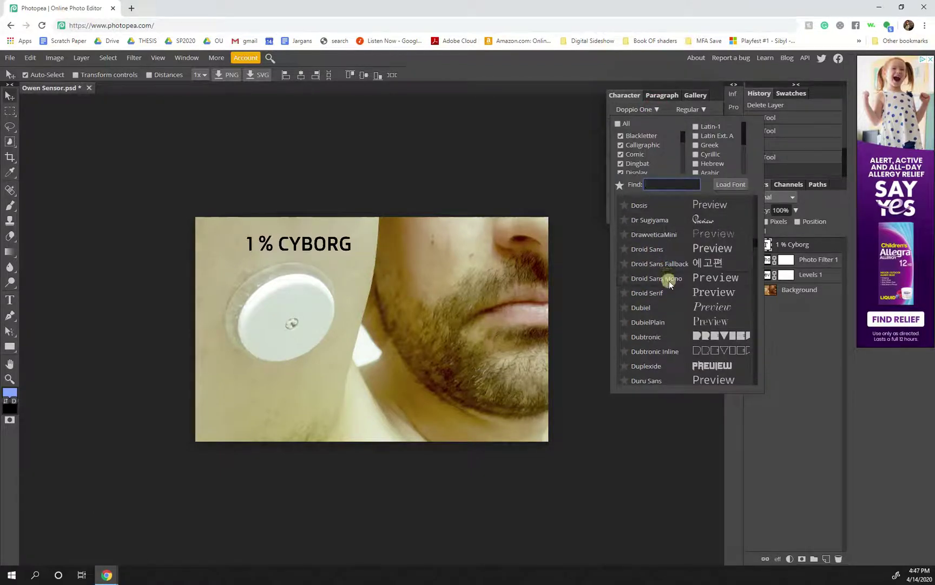
click(670, 279)
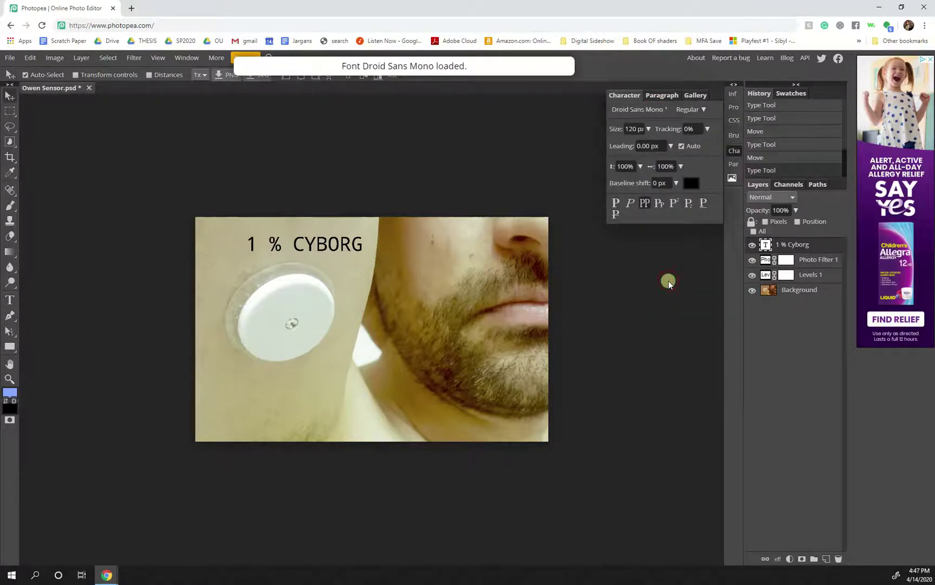
drag(342, 244, 343, 243)
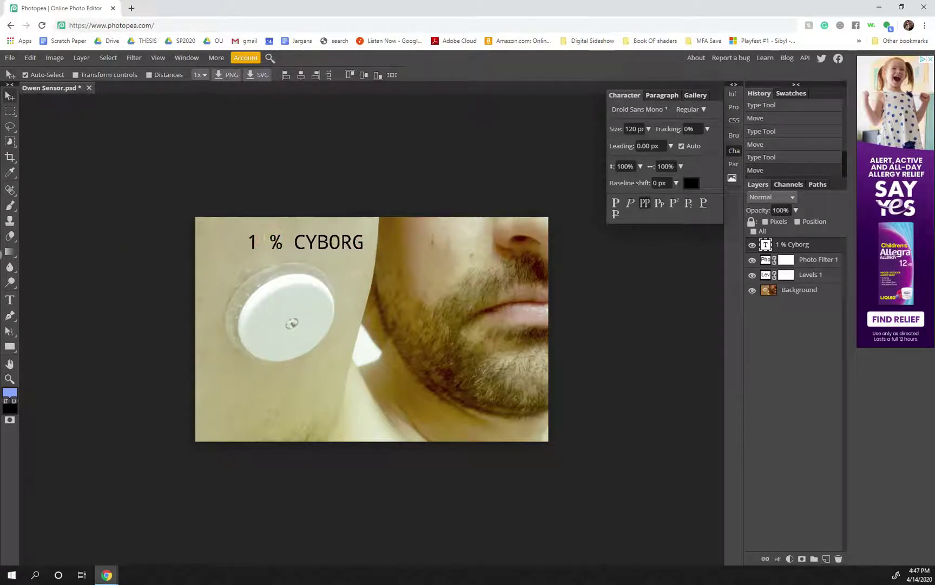
Step: Remove the space between the 1 and the percent sign in the caption
click(10, 299)
click(272, 248)
drag(270, 244, 262, 241)
key(BackSpace)
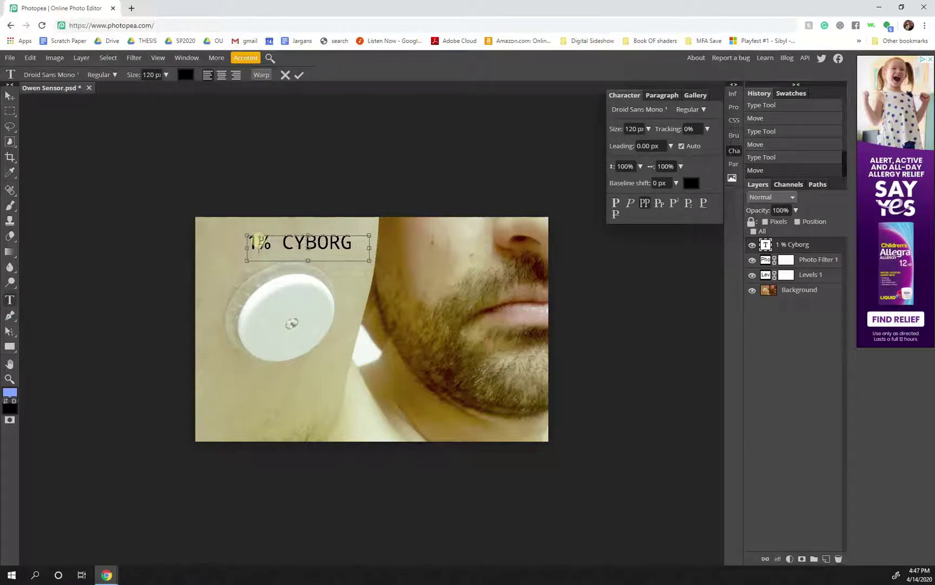
click(7, 98)
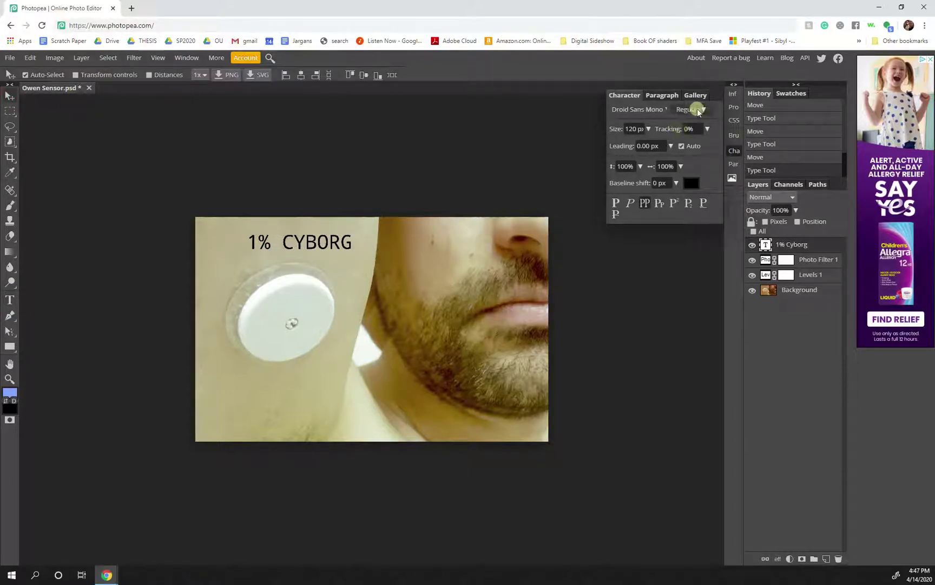
Step: Nudge the caption right and down above the sensor, and try faux bold on and off
key(shift+Right)
key(shift+Right)
key(shift+Right)
key(shift+Down)
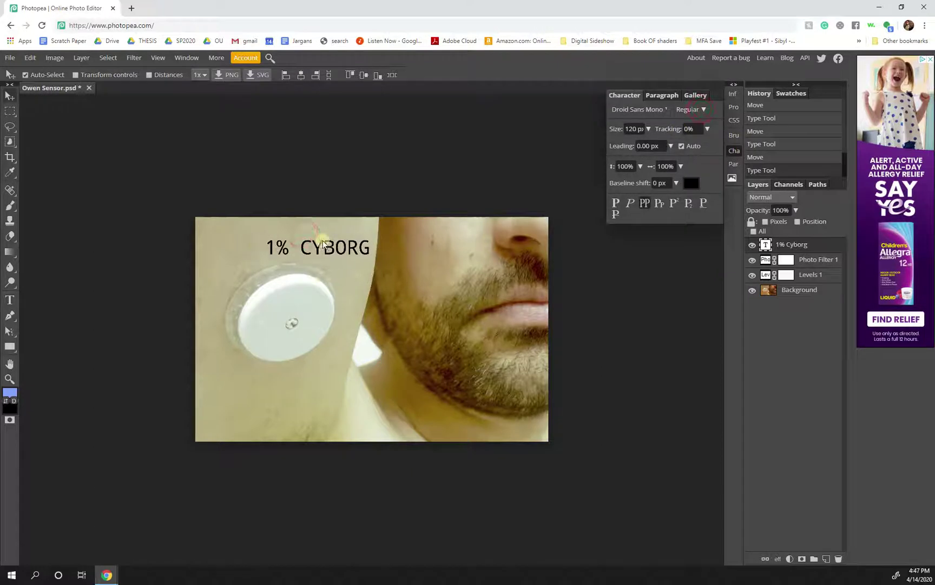
click(614, 204)
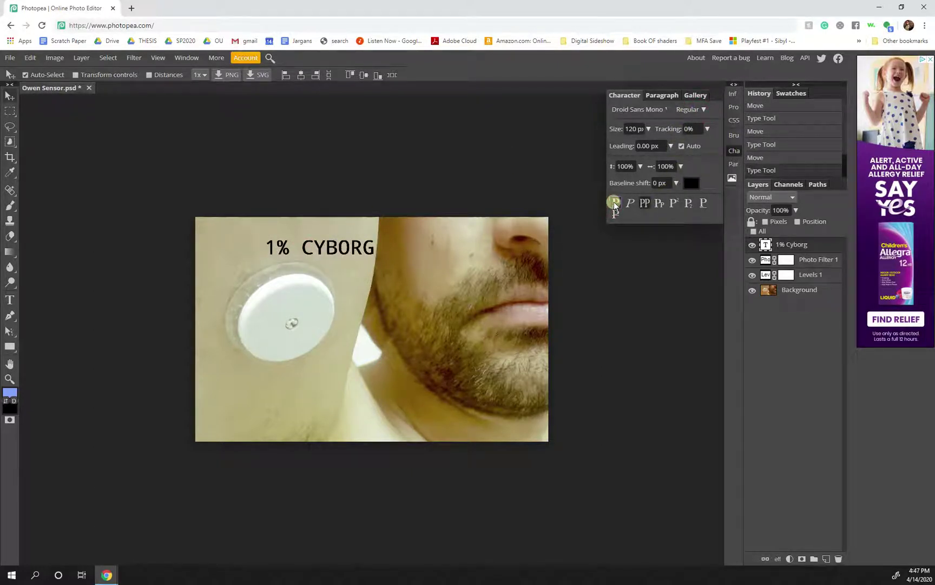
click(616, 204)
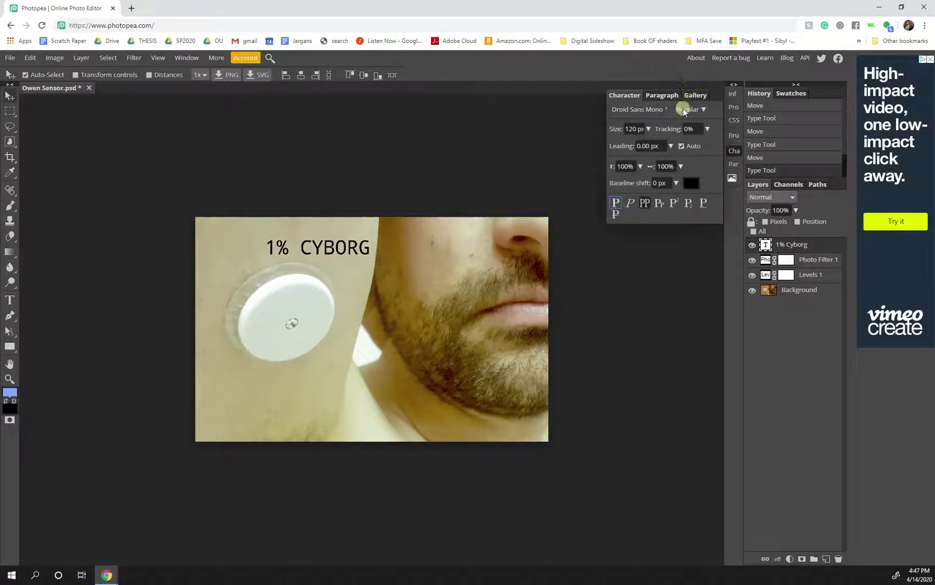
Step: Switch the caption's font back to Doppio One
click(662, 108)
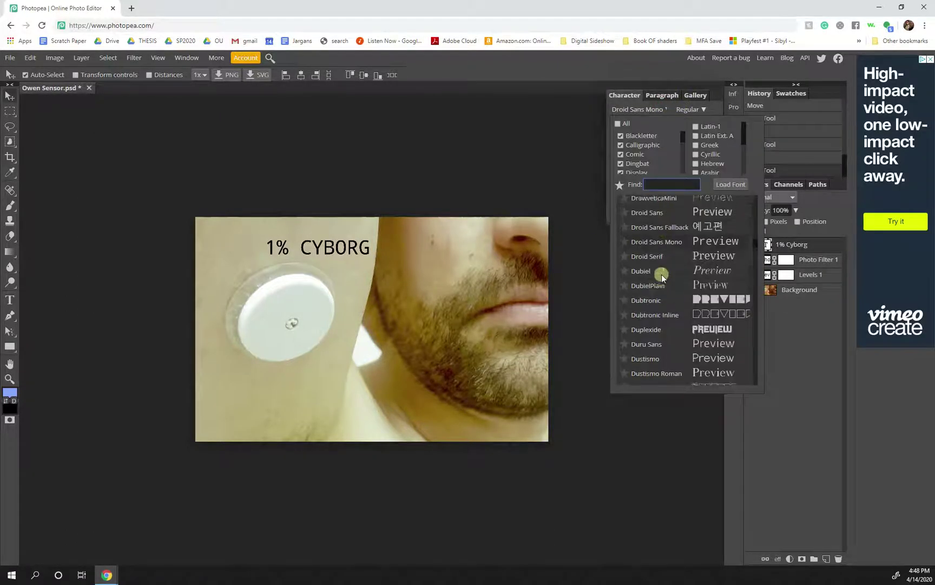
scroll(661, 273, up, 1)
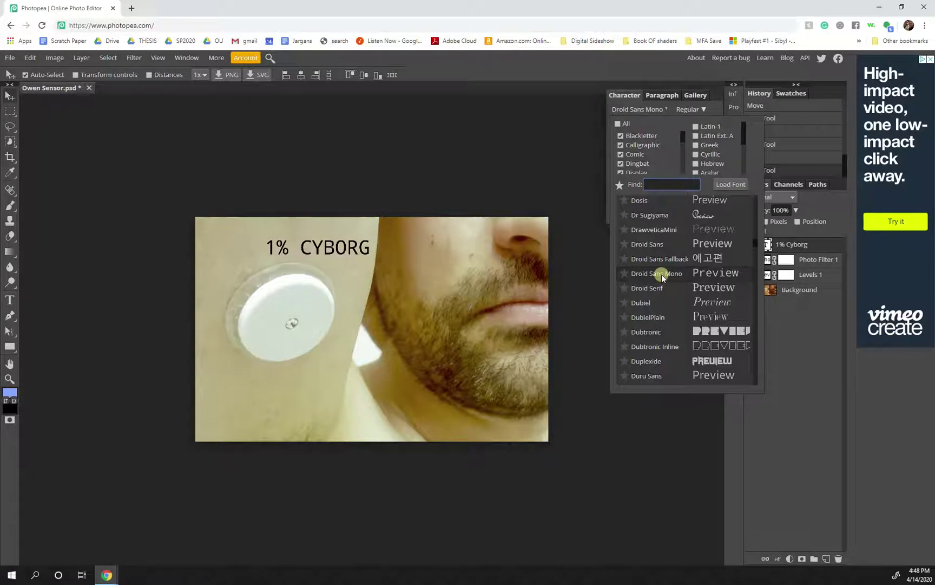
scroll(661, 274, up, 1)
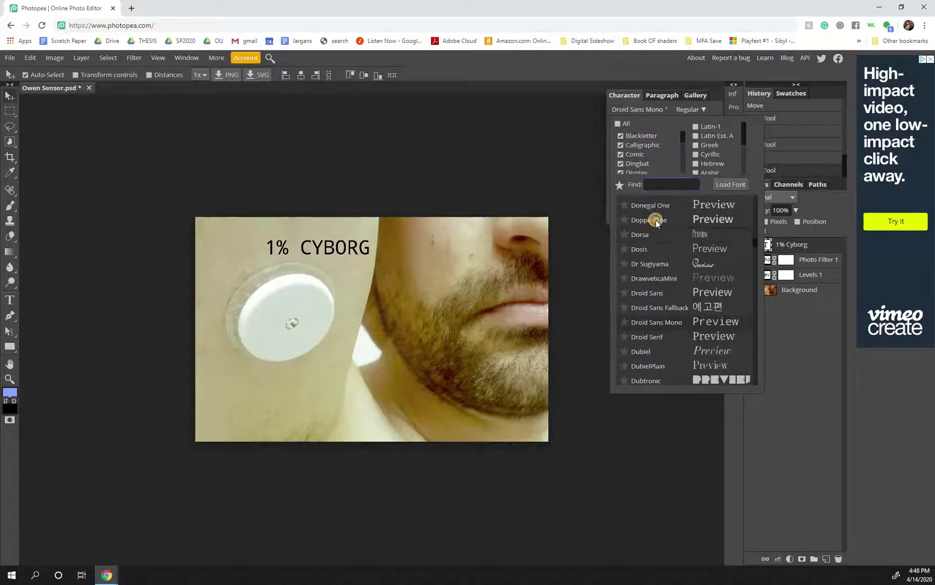
click(655, 220)
Step: Move the caption over the sensor's lower edge and place a duplicate of it just below, offset slightly right
drag(305, 245, 319, 349)
drag(801, 245, 827, 556)
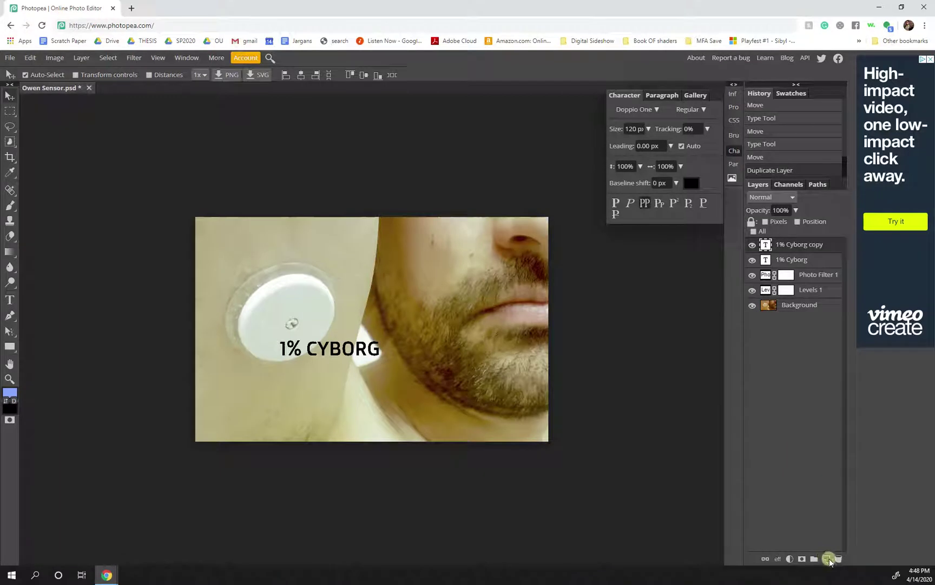
drag(340, 344, 352, 366)
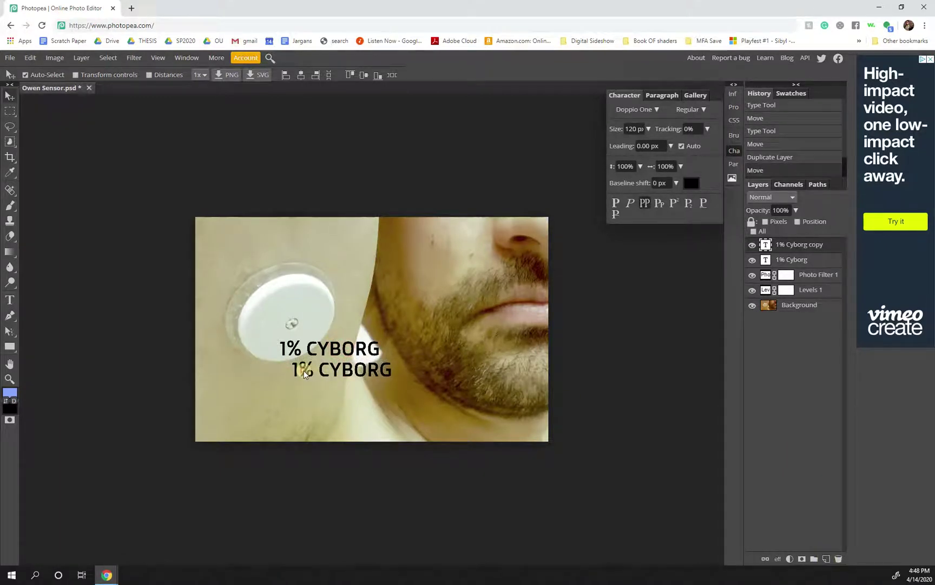
Step: Change the percentage in the duplicate caption from 1% to 100%
click(10, 300)
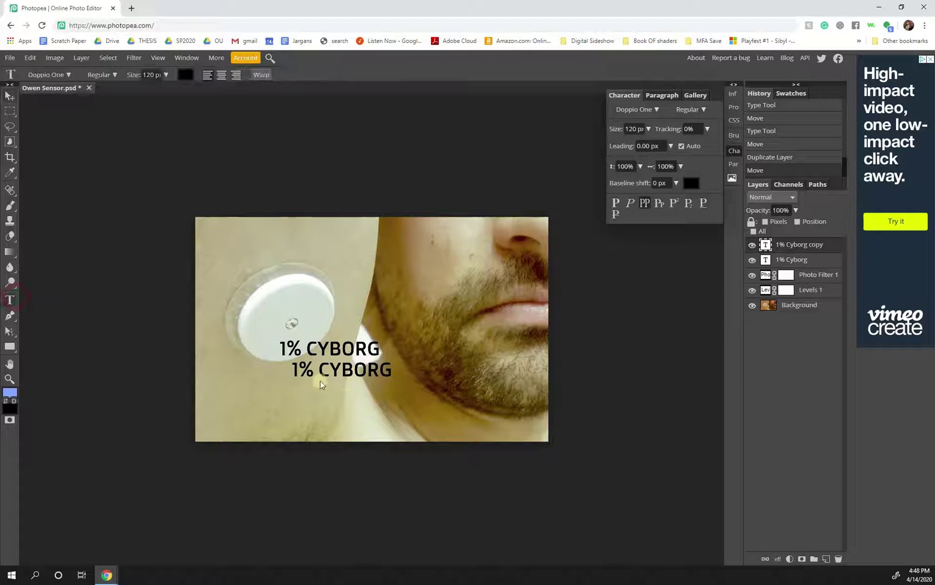
click(302, 366)
text(00)
key(End)
key(BackSpace)
key(BackSpace)
key(BackSpace)
key(BackSpace)
key(BackSpace)
key(BackSpace)
key(BackSpace)
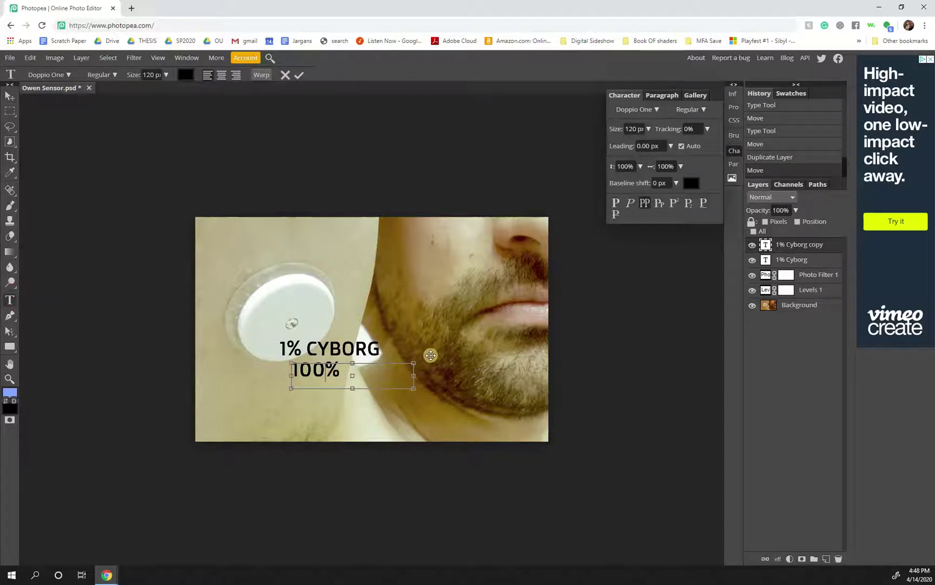
Step: Widen the duplicate caption's text box to fit one line and replace the word Cyborg with Badass
drag(413, 373, 474, 374)
drag(347, 371, 418, 370)
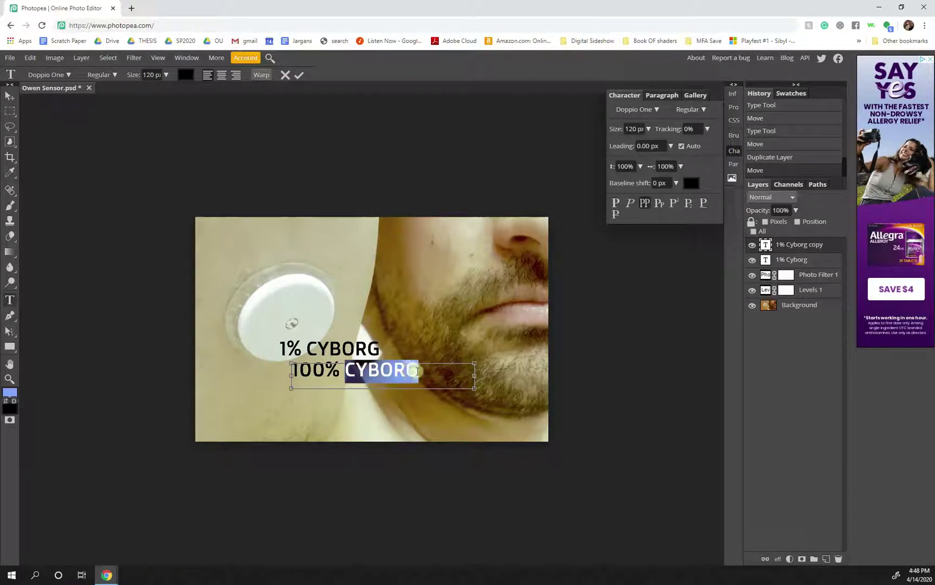
text(B)
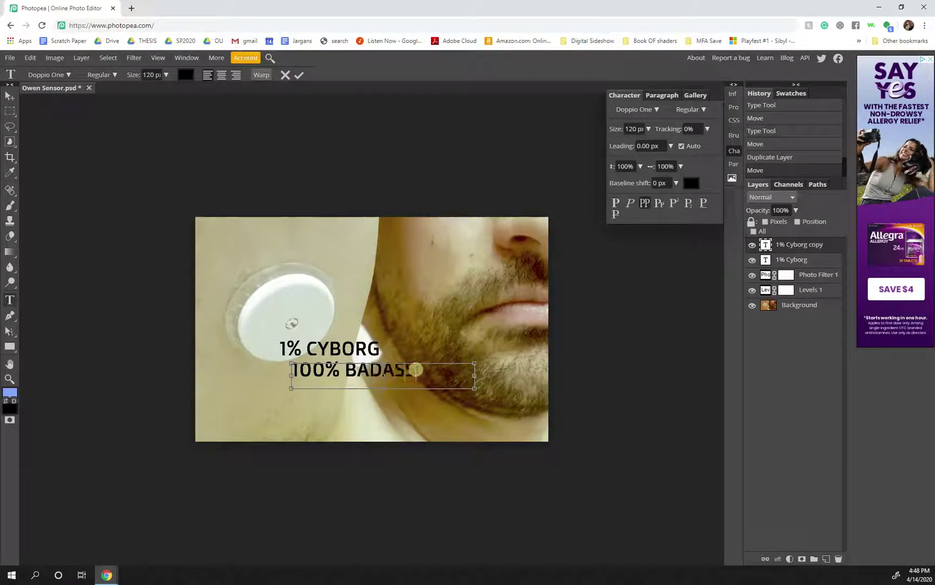
Step: Move both captions left so they overlap the sensor's lower edge
click(10, 94)
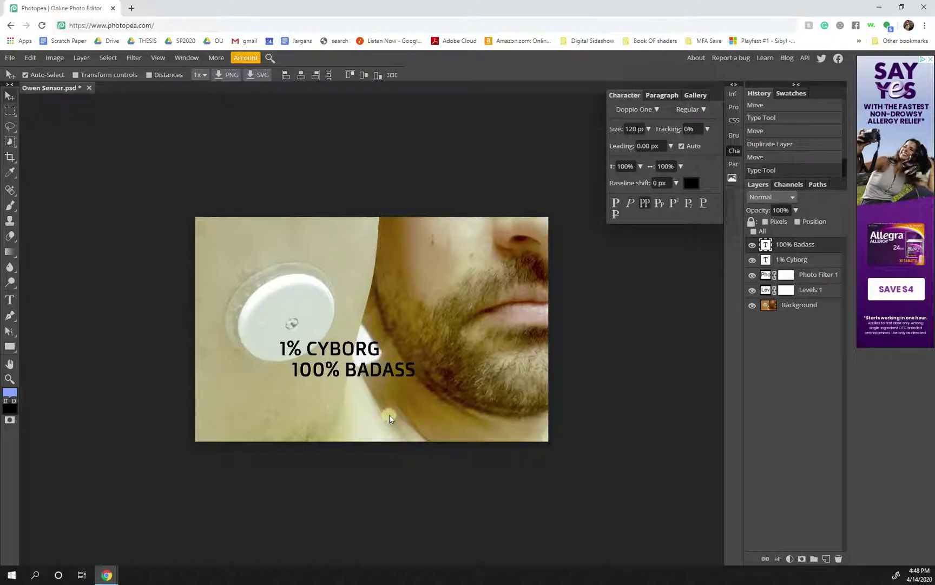
drag(347, 351, 327, 350)
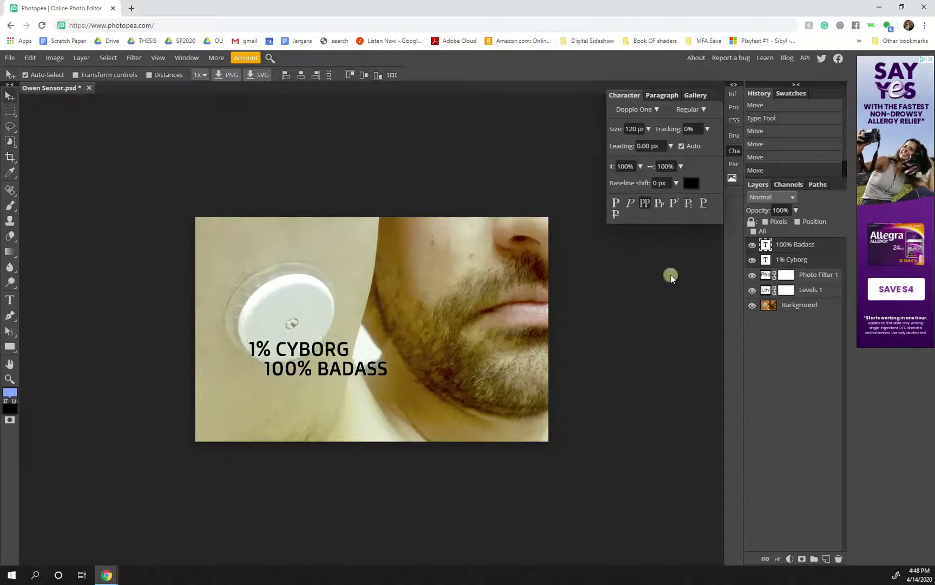
Step: Group the 1% Cyborg and 100% Badass text layers into a folder
click(801, 274)
click(796, 261)
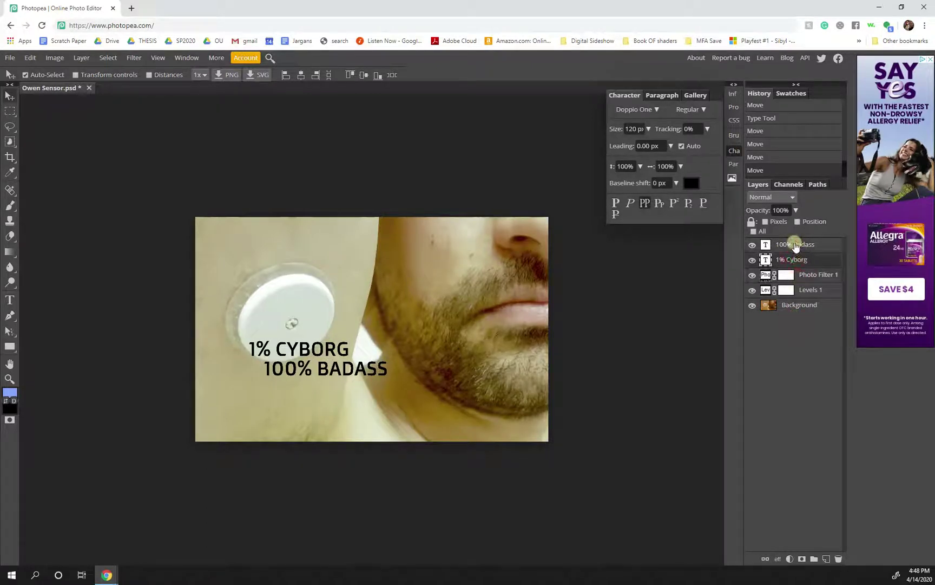
right_click(797, 251)
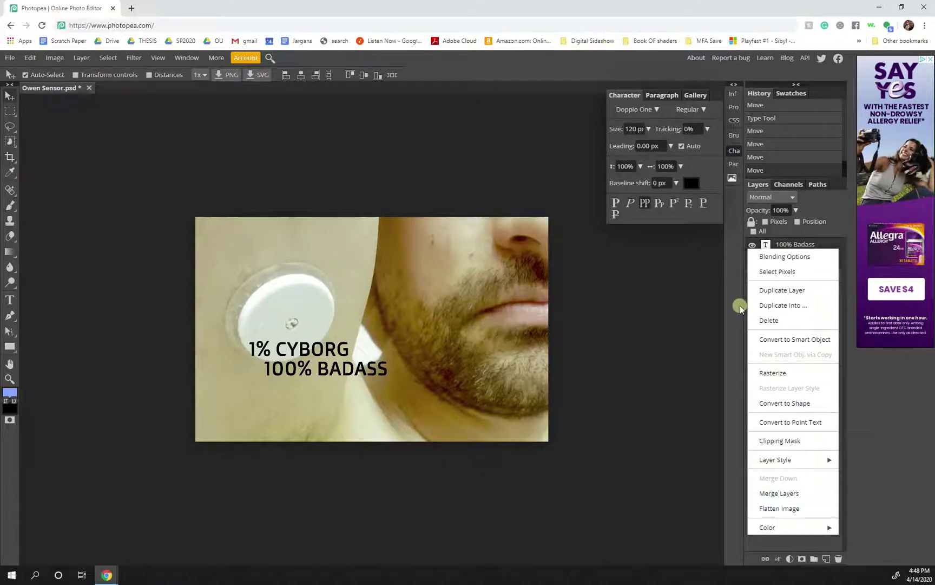
click(714, 420)
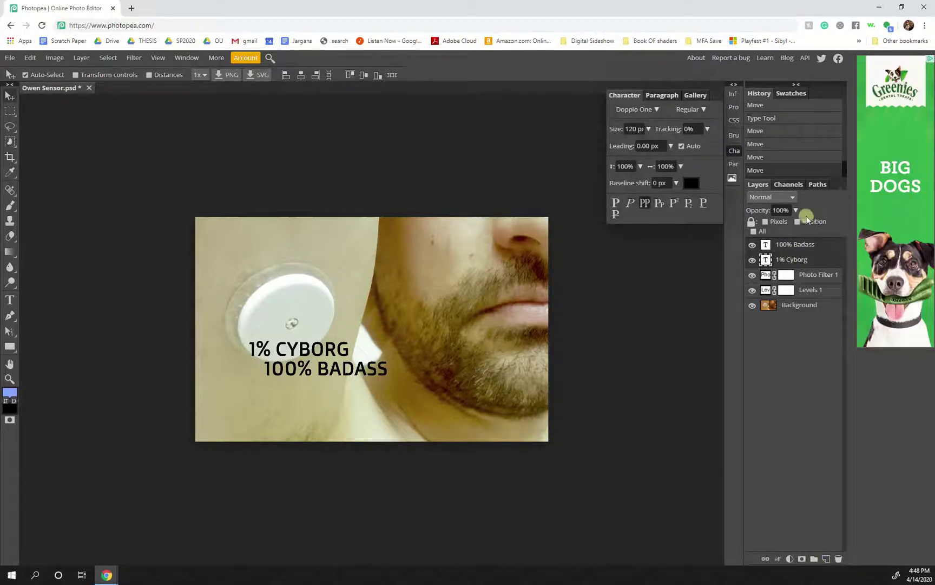
drag(794, 259, 814, 559)
Step: Hide and show the new layer folder once, and rename it Text
click(752, 244)
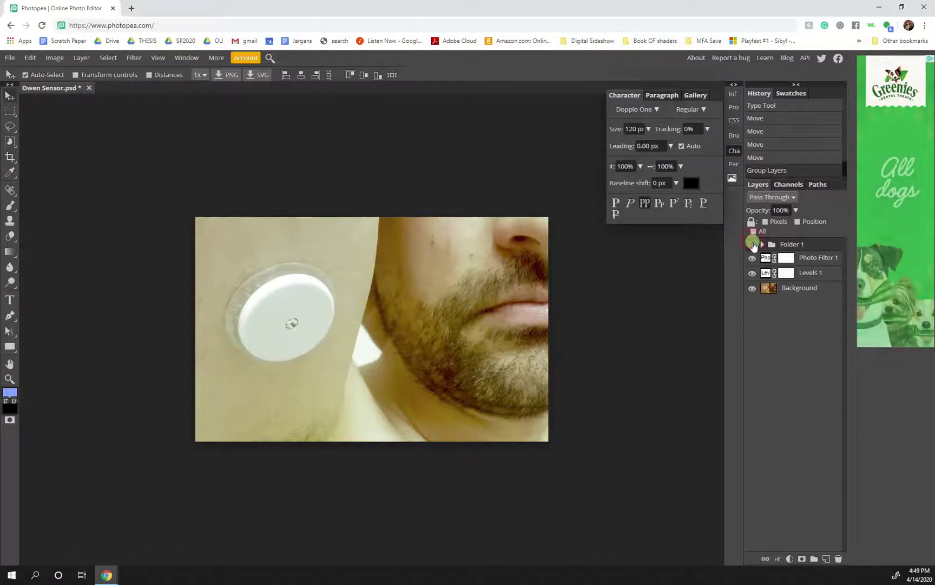
click(752, 245)
double_click(798, 245)
text(Text)
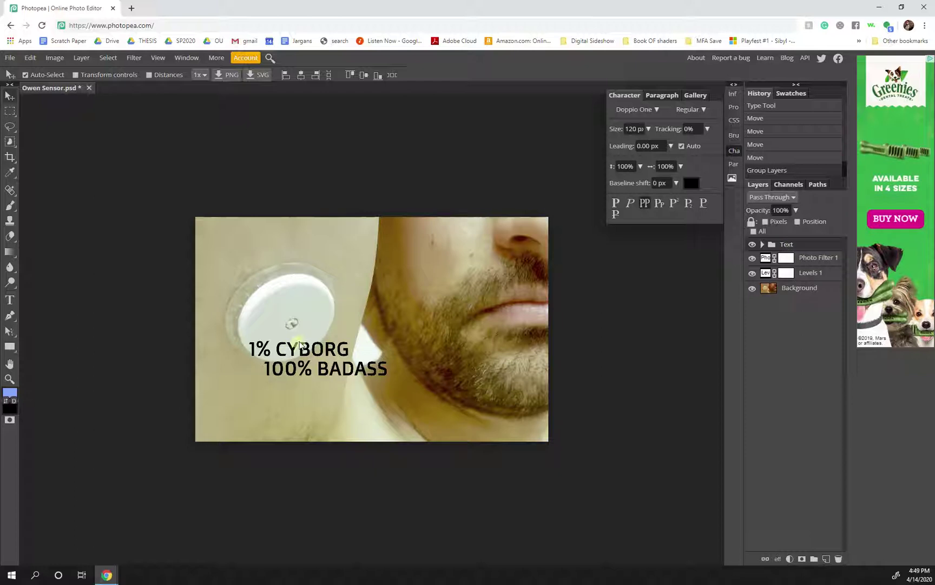
Step: Nudge the 1% Cyborg caption slightly, and scale the whole Text folder down to about two thirds of its size
mouse_move(303, 350)
mouse_down()
mouse_move(290, 348)
mouse_move(318, 350)
mouse_move(304, 351)
mouse_up()
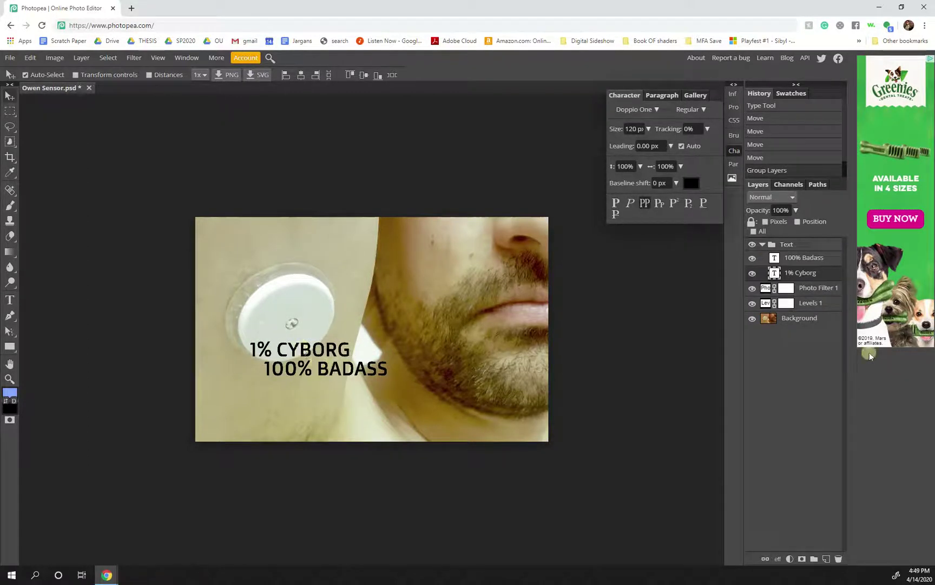
click(784, 245)
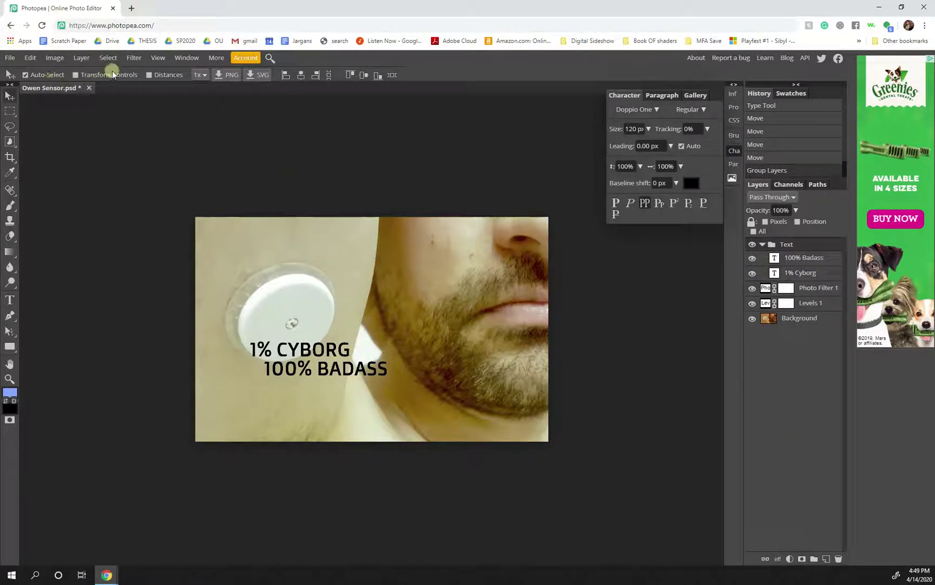
click(93, 75)
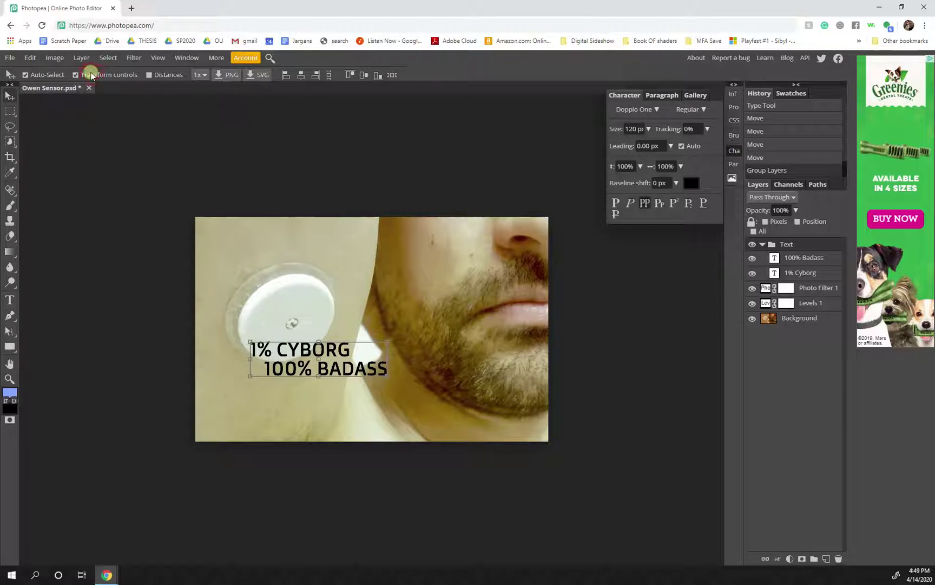
drag(388, 339, 367, 340)
key(Return)
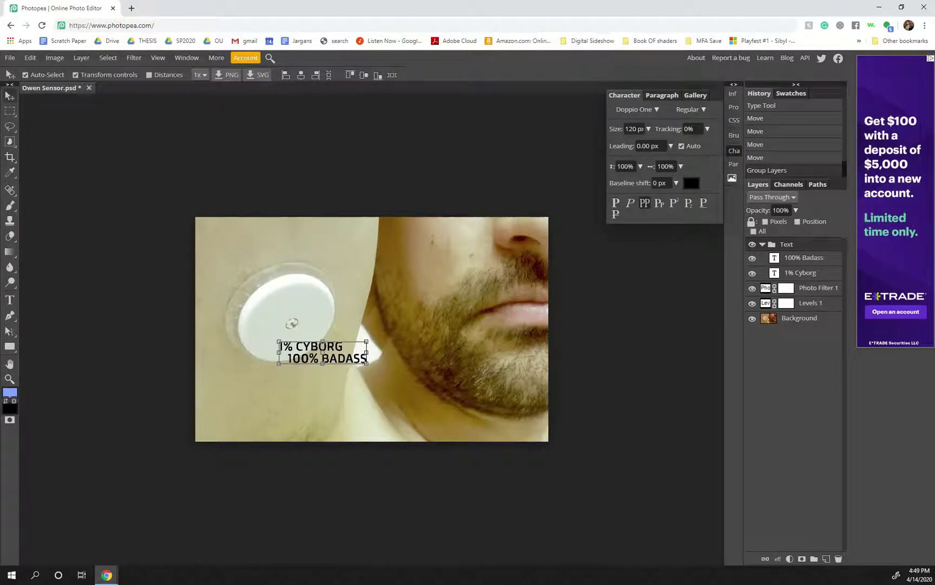
Step: Turn off transform controls and auto-select, and move the whole Text folder slightly down
click(75, 75)
click(310, 368)
key(ctrl+z)
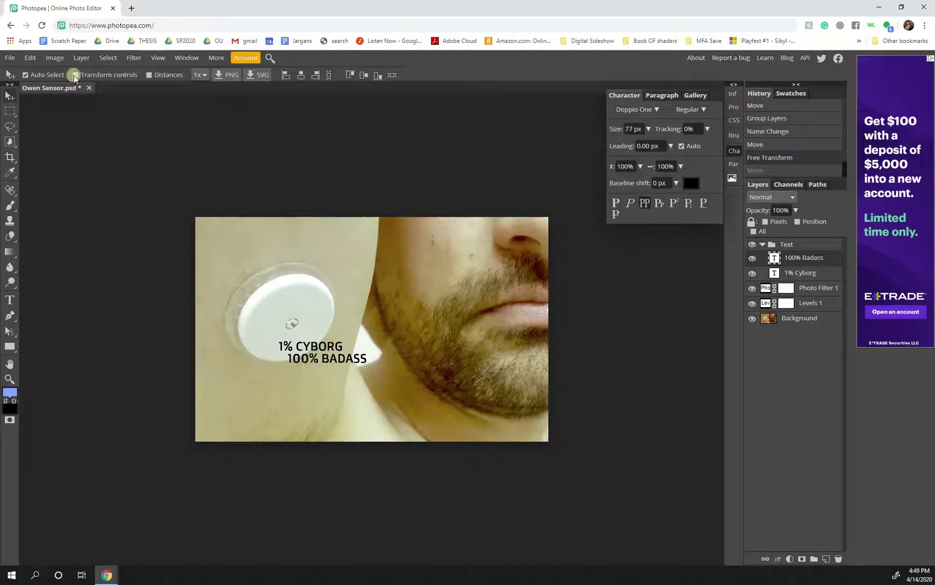
click(798, 245)
click(326, 345)
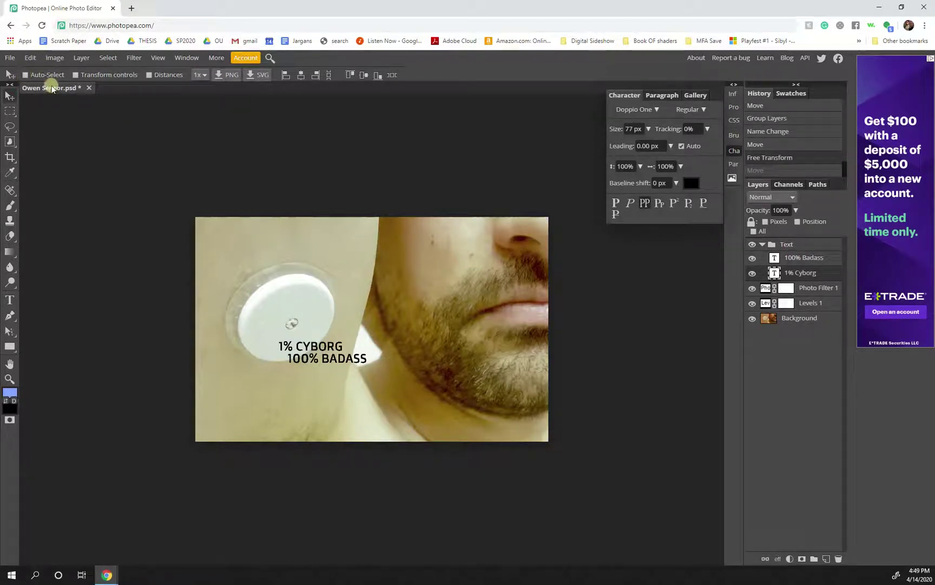
click(788, 245)
mouse_move(314, 349)
mouse_down()
mouse_move(306, 352)
mouse_move(314, 352)
mouse_up()
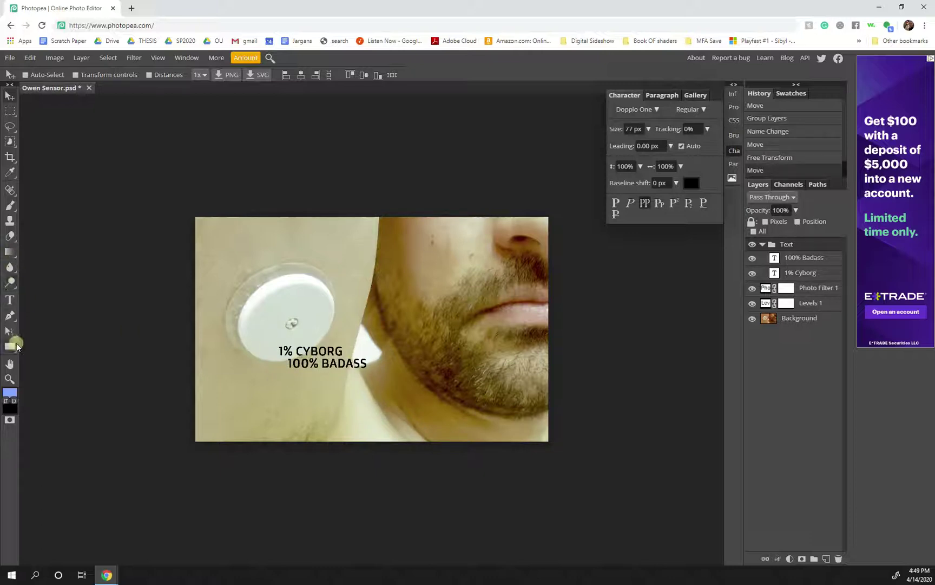
Step: Draw a red rectangle shape behind the 100% Badass caption, on a layer directly above the Background
click(9, 348)
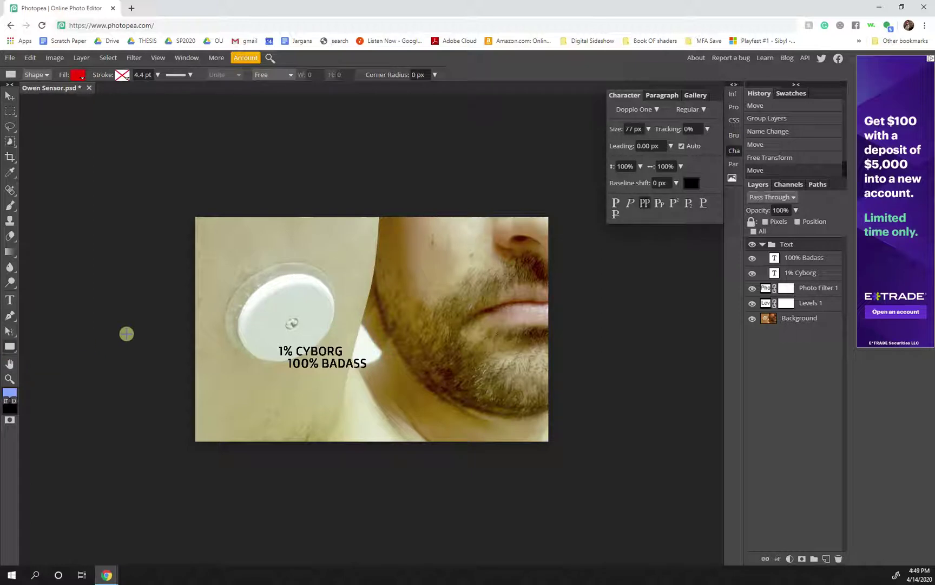
click(804, 288)
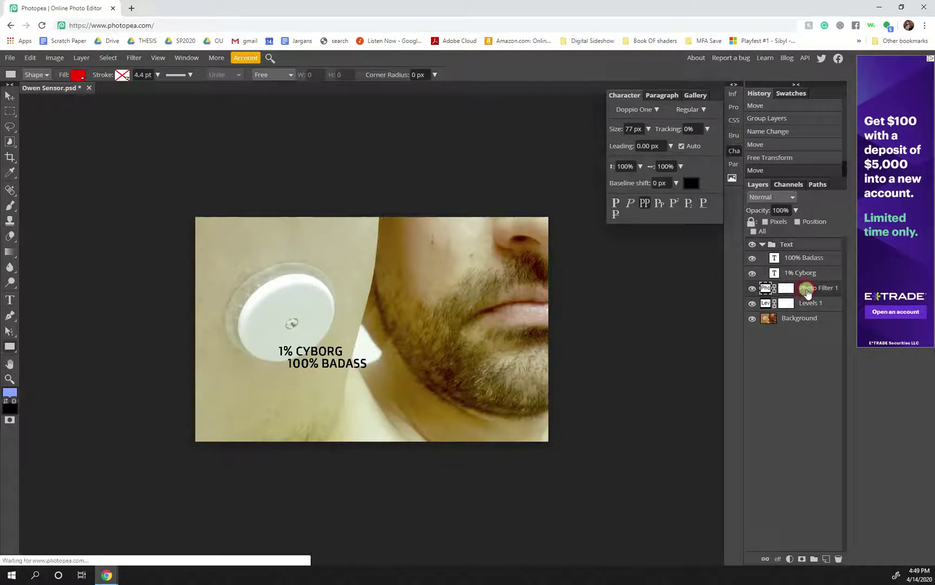
click(803, 319)
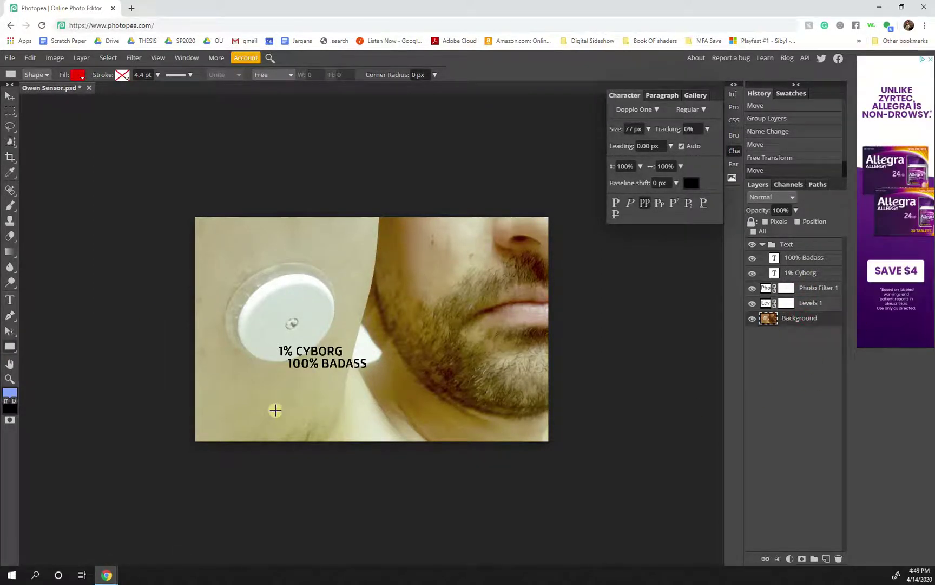
drag(287, 374, 397, 358)
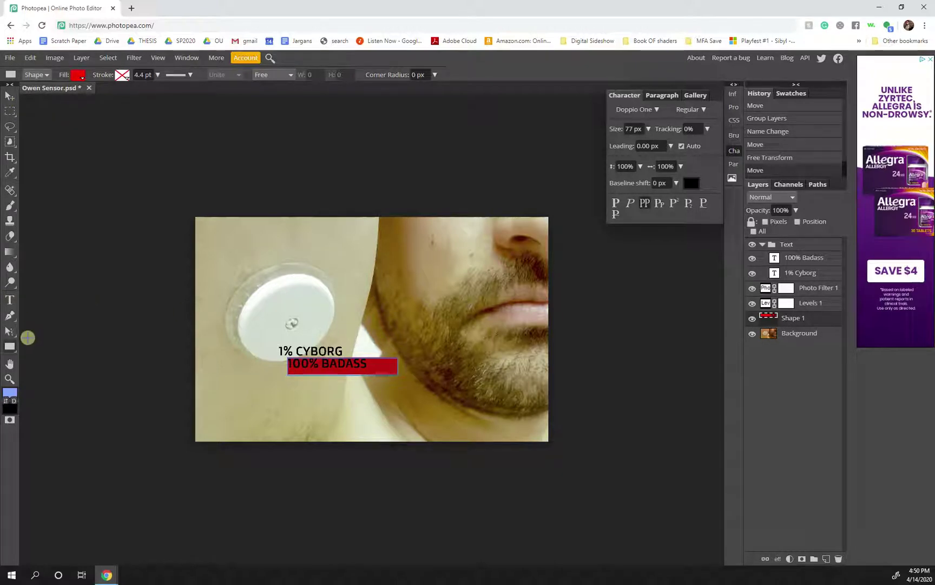
Step: Move the red rectangle slightly down and left using Path Select, so its upper edge crosses the 100% Badass caption
click(11, 331)
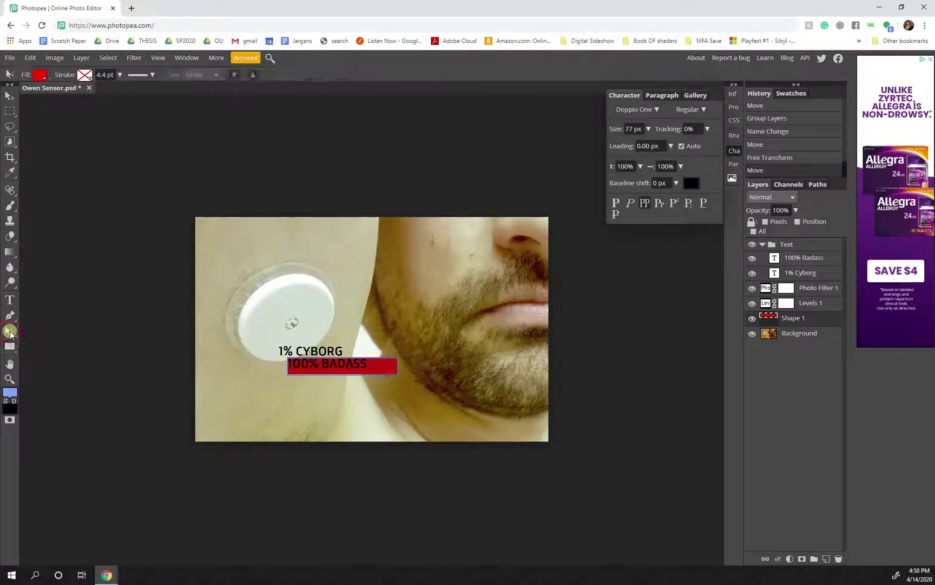
right_click(10, 332)
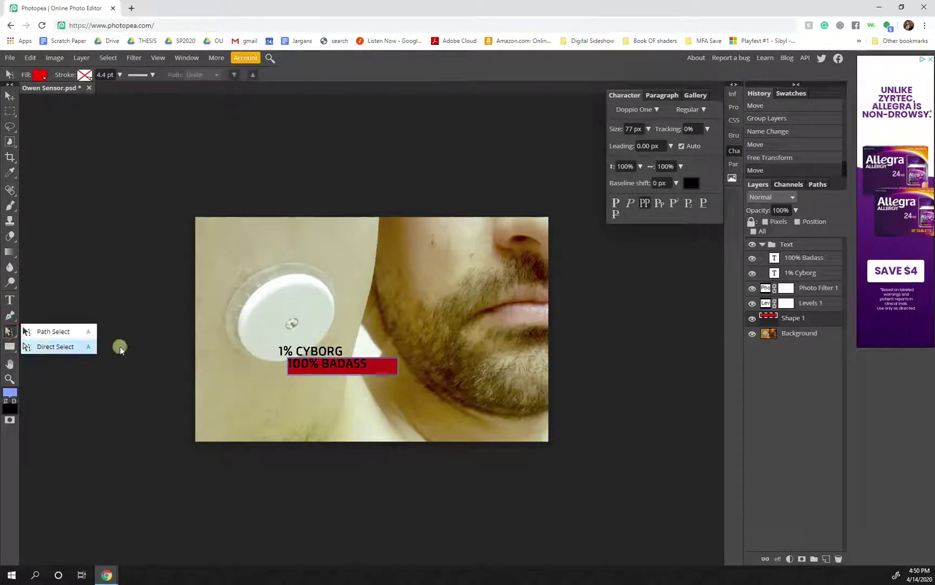
click(299, 366)
drag(326, 370, 397, 374)
click(10, 331)
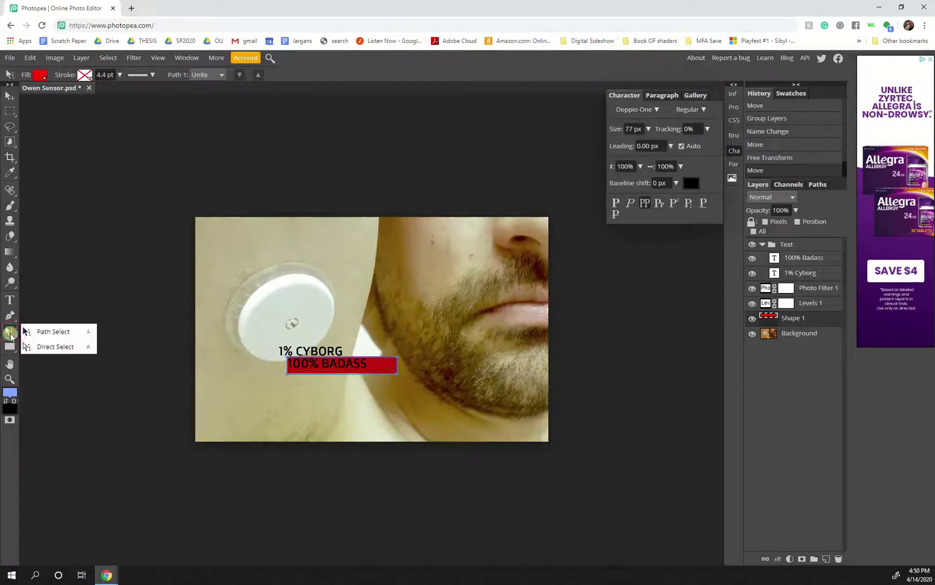
click(47, 331)
click(283, 375)
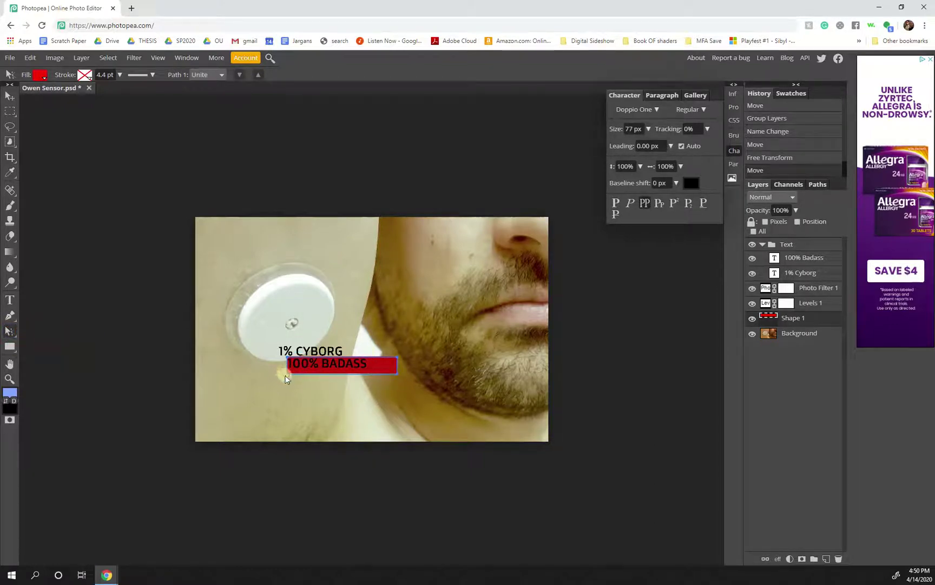
click(292, 371)
drag(277, 355, 394, 379)
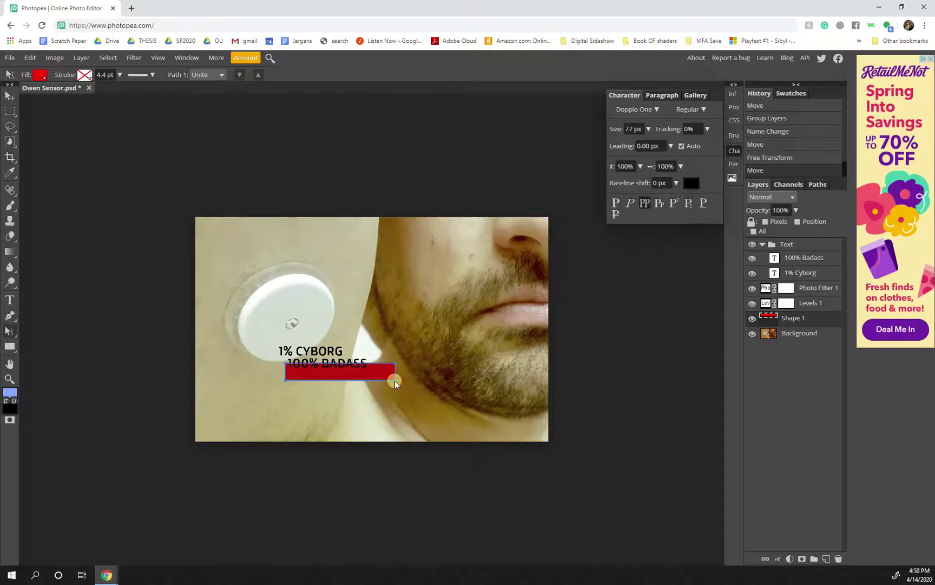
Step: Try raising the red rectangle's bottom edge with Direct Select, and undo the anchor change
right_click(10, 331)
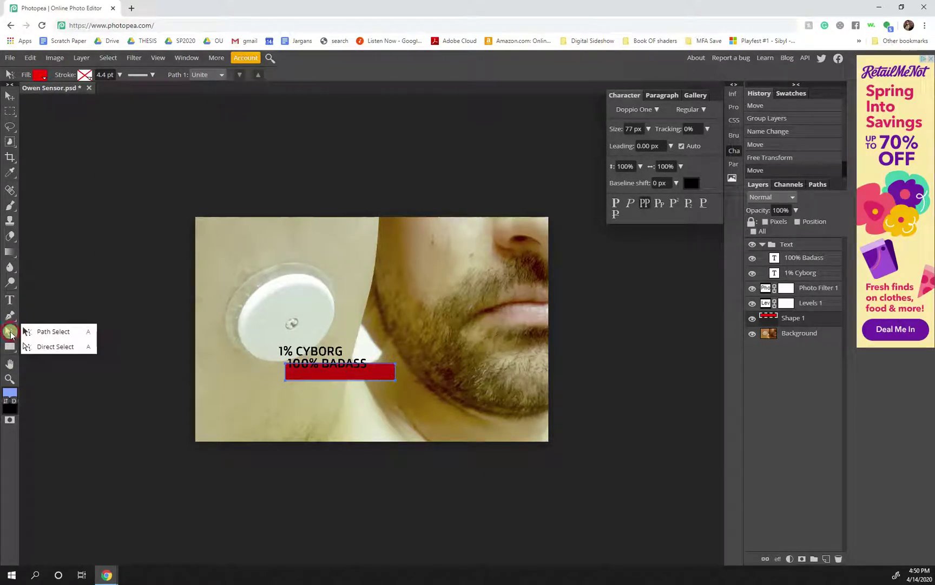
click(65, 346)
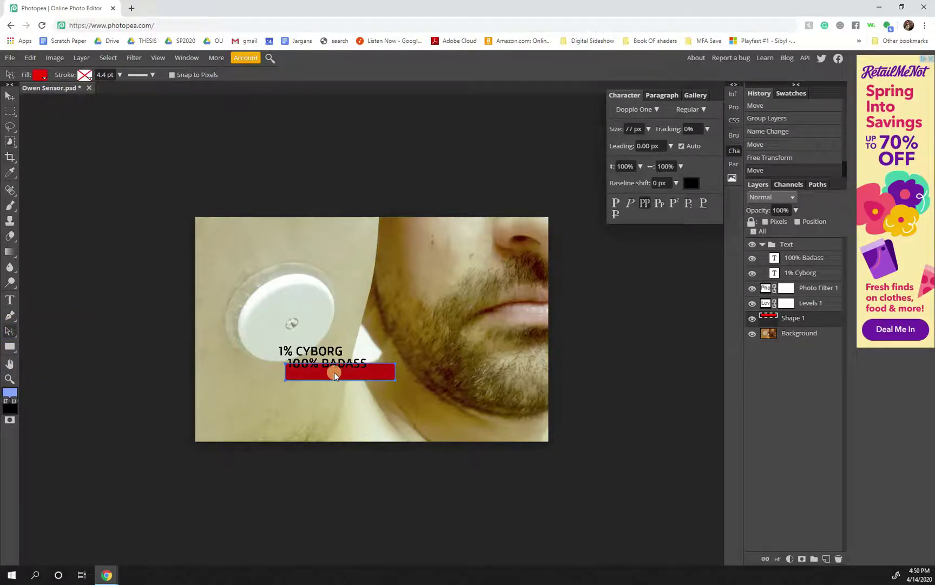
click(285, 380)
drag(337, 379, 292, 375)
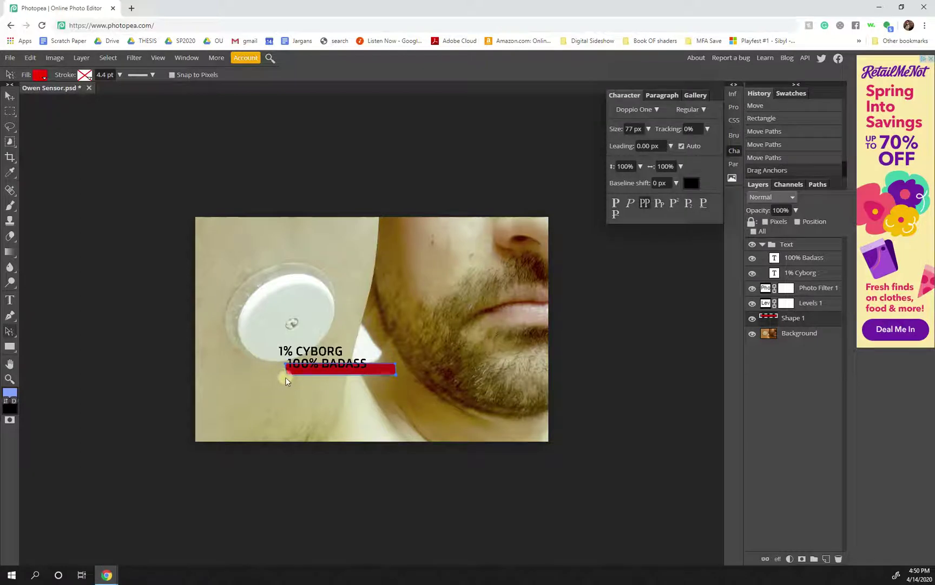
key(z)
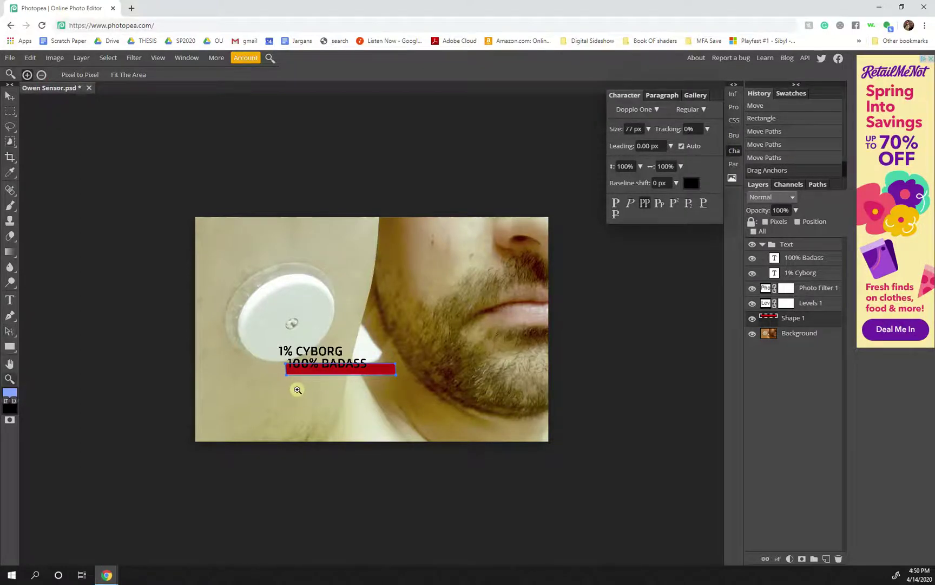
click(284, 391)
key(ctrl+z)
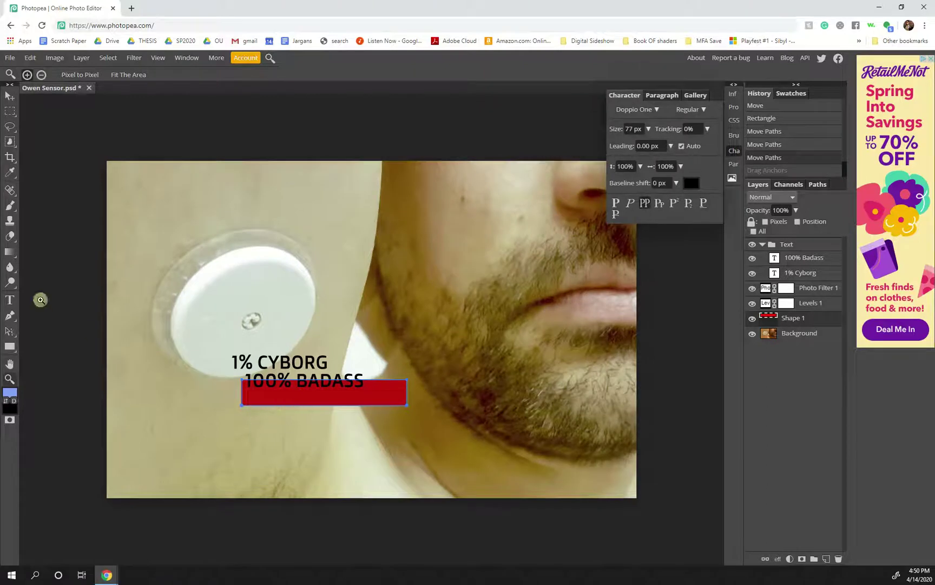
Step: Raise the red rectangle's bottom edge with Direct Select to make a thinner bar, and try shifting its anchors
click(10, 331)
drag(438, 433, 241, 397)
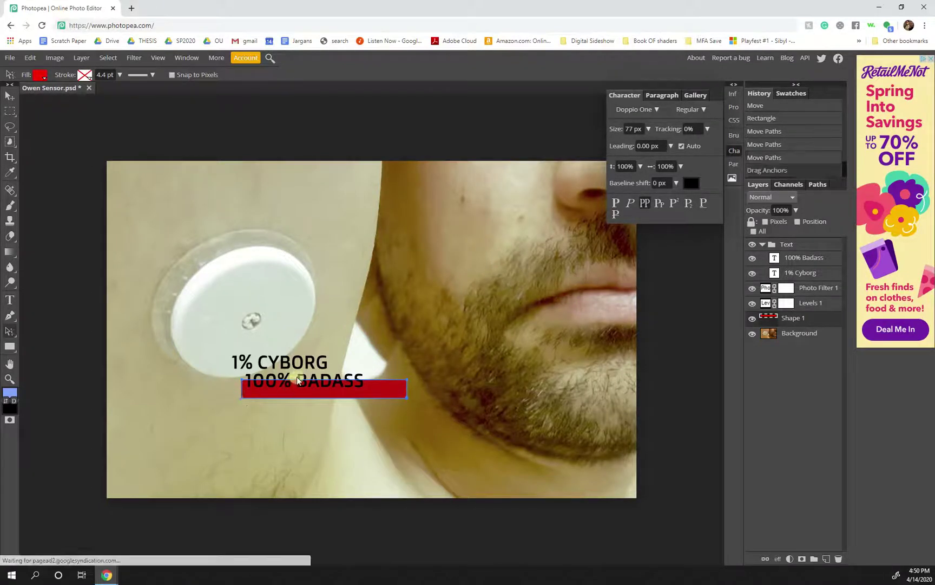
mouse_move(406, 378)
mouse_down()
mouse_move(405, 355)
mouse_move(424, 324)
mouse_move(402, 365)
mouse_move(403, 383)
mouse_up()
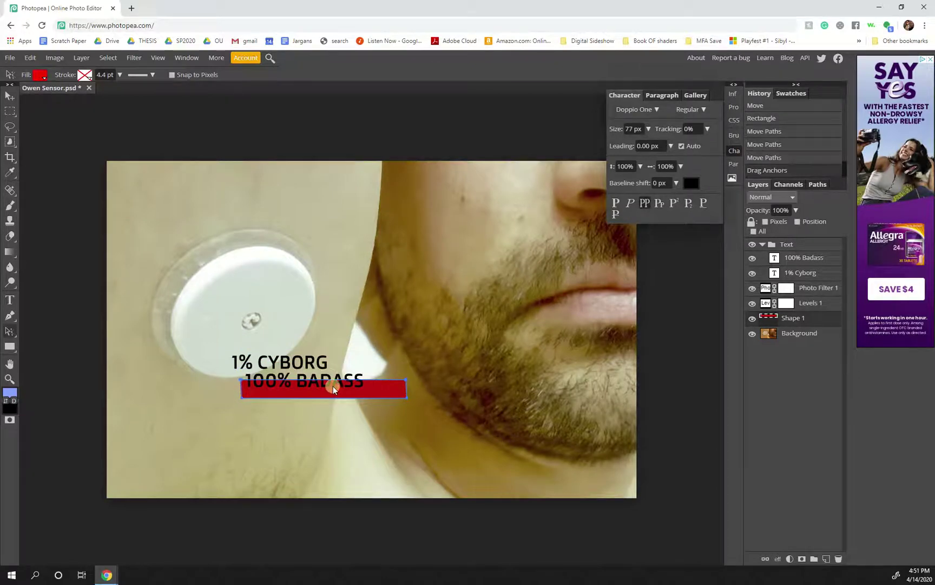
drag(334, 386, 322, 386)
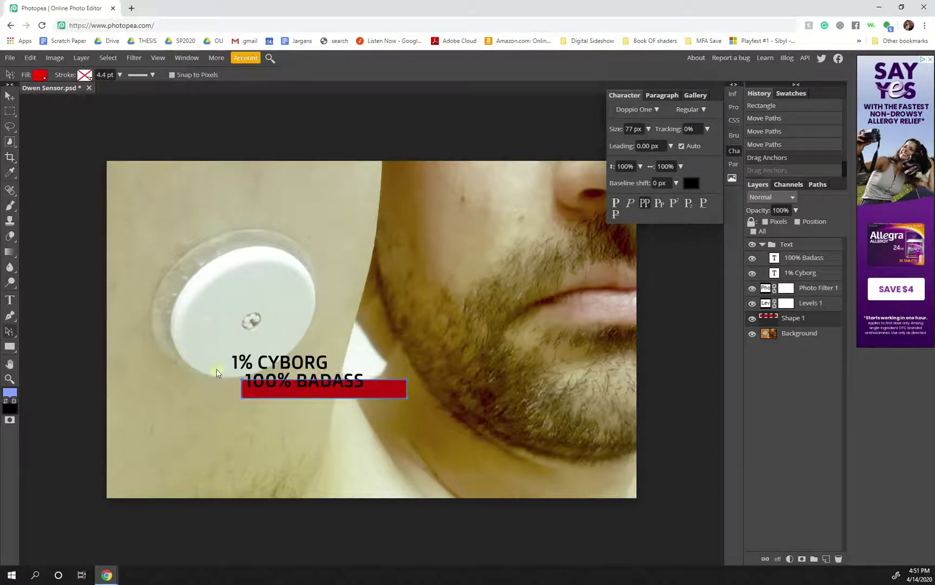
Step: Fit the red rectangle closely around the 100% Badass caption by adjusting all four of its edges with Direct Select
drag(242, 380, 242, 370)
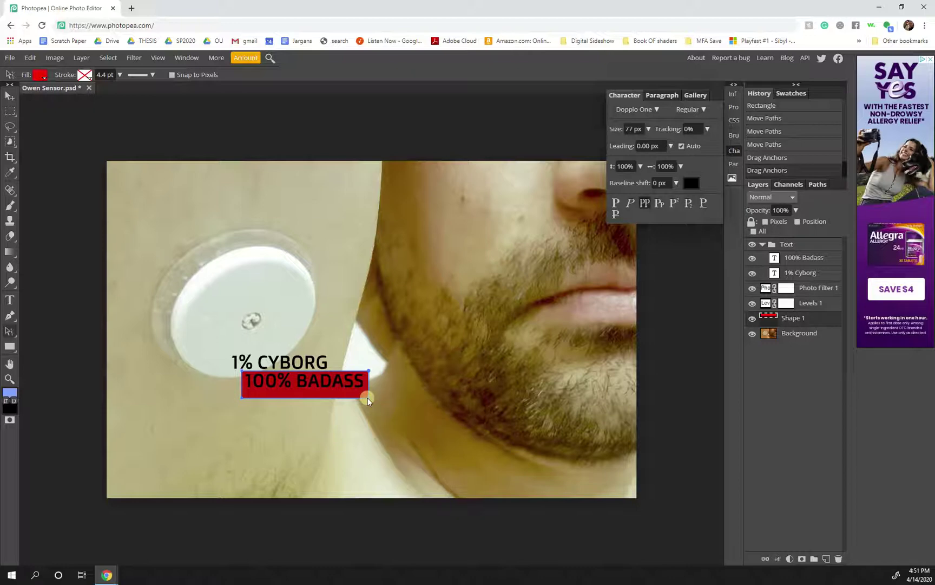
drag(390, 422, 240, 391)
drag(390, 365, 357, 411)
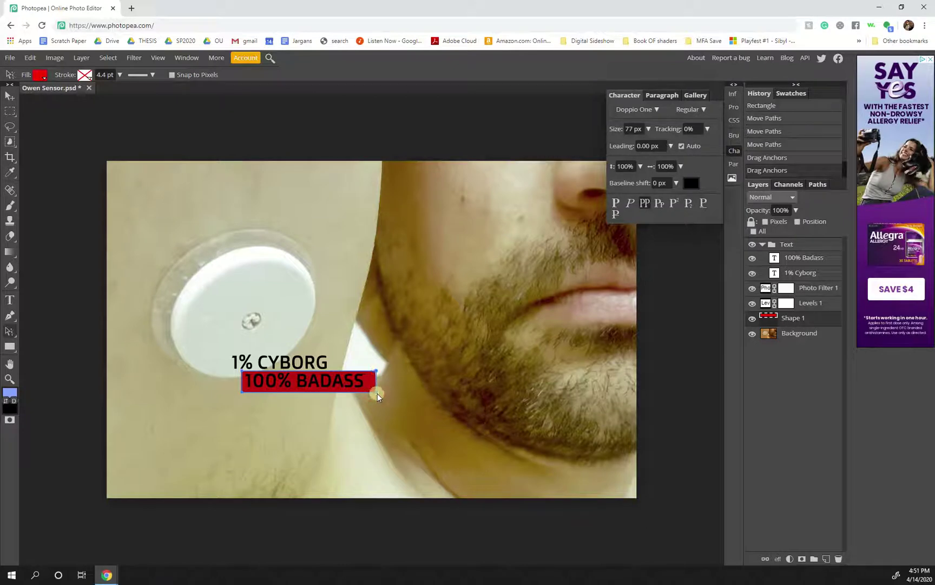
click(262, 406)
drag(234, 369, 241, 370)
click(189, 410)
Step: Duplicate the red rectangle's layer and move the copy up and left, behind the 1% Cyborg caption
click(788, 320)
right_click(788, 319)
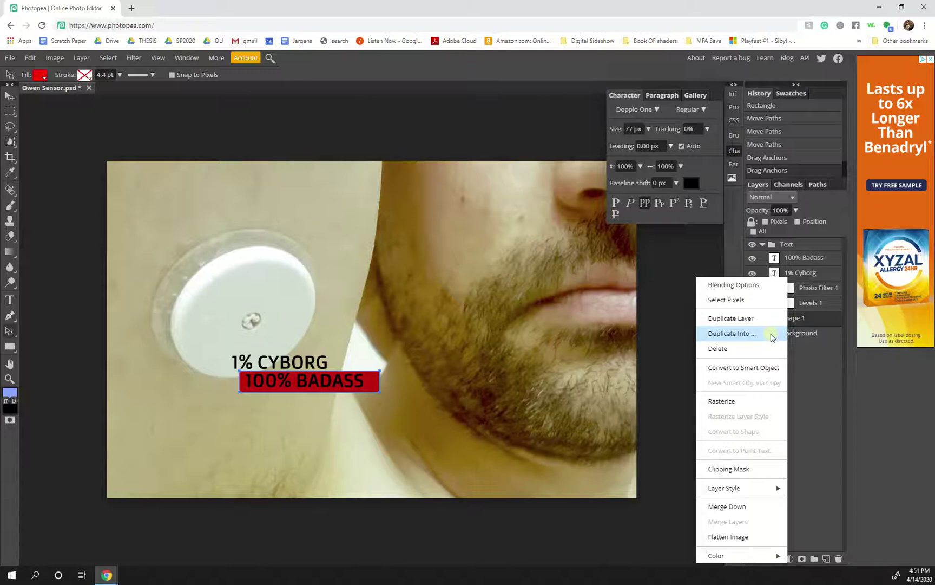
click(773, 318)
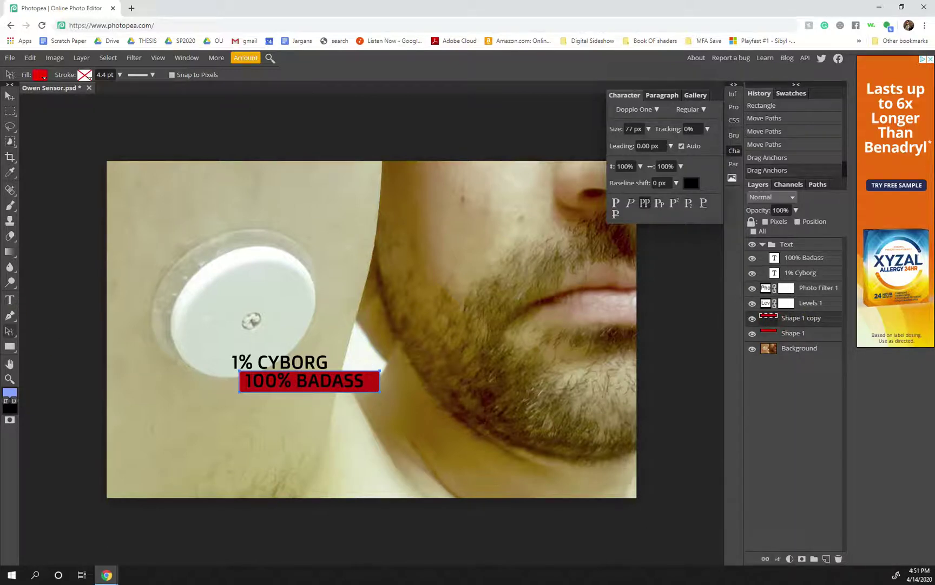
click(10, 95)
drag(367, 372, 349, 358)
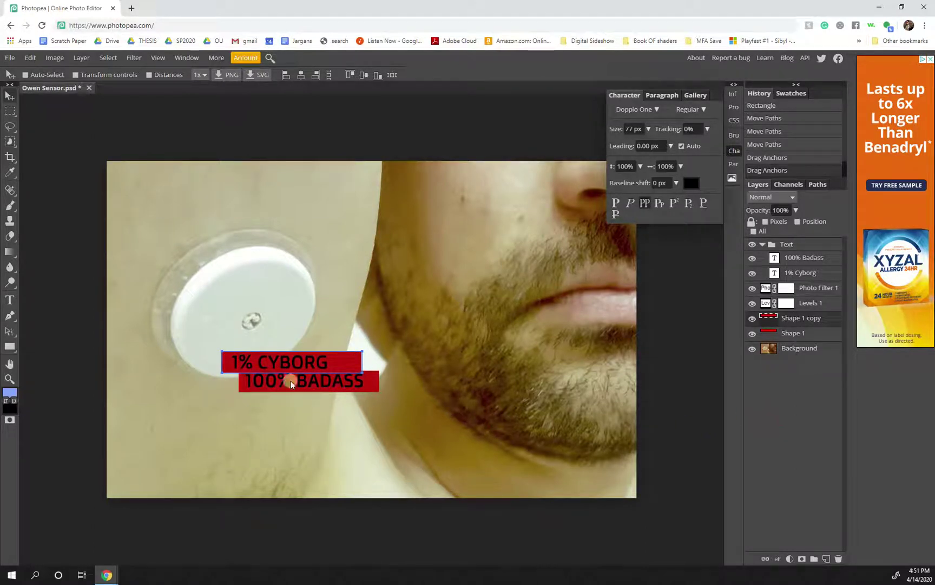
drag(345, 359, 335, 361)
Step: Enable Auto-Select for the Move tool and shift the upper red bar slightly right behind the 1% Cyborg caption
click(793, 269)
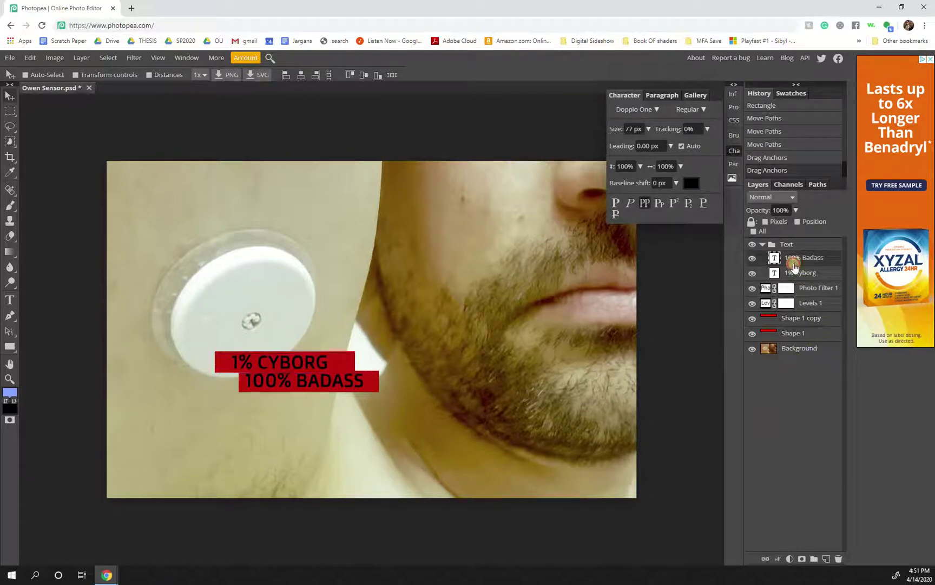
mouse_move(236, 369)
mouse_down()
mouse_move(223, 368)
mouse_move(242, 378)
mouse_up()
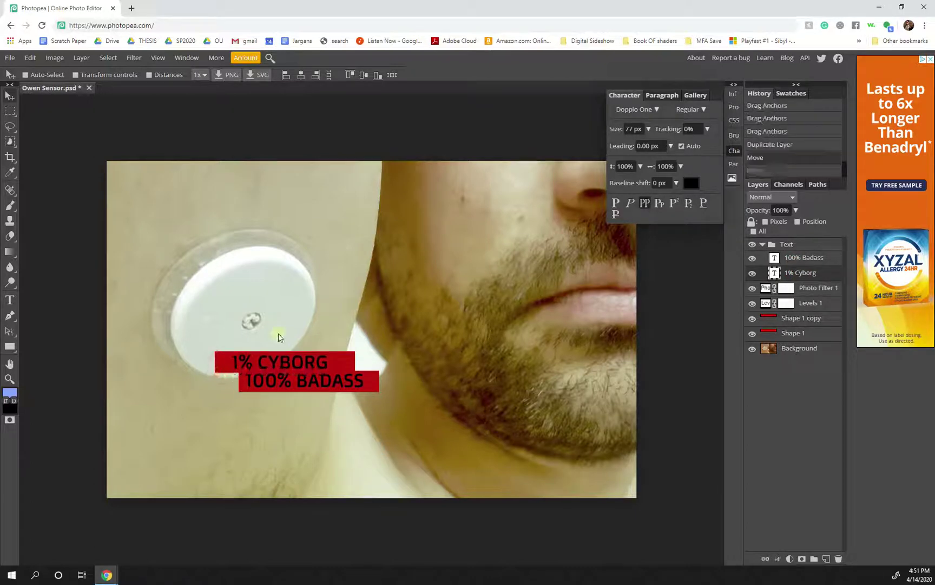
click(30, 57)
click(30, 73)
drag(219, 361, 225, 361)
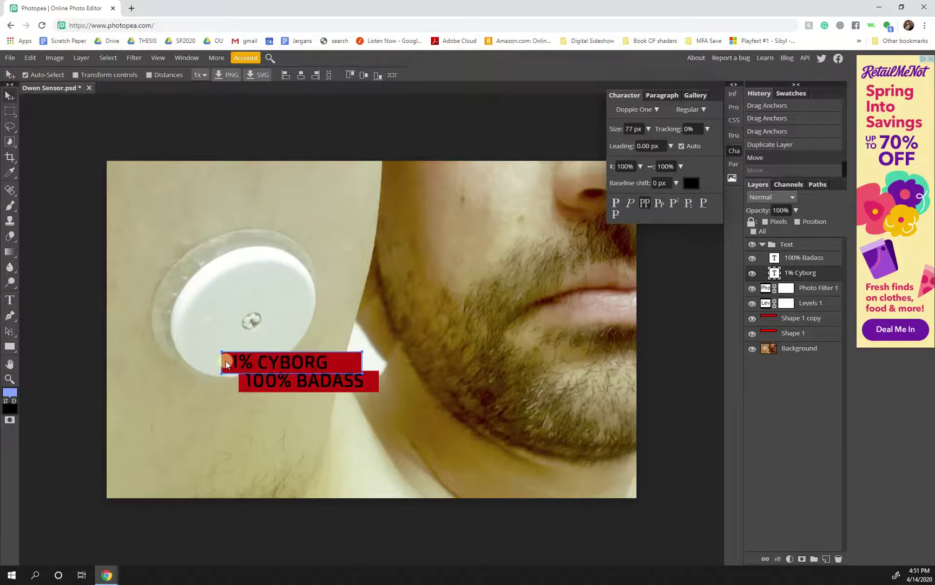
click(293, 490)
key(ctrl+z)
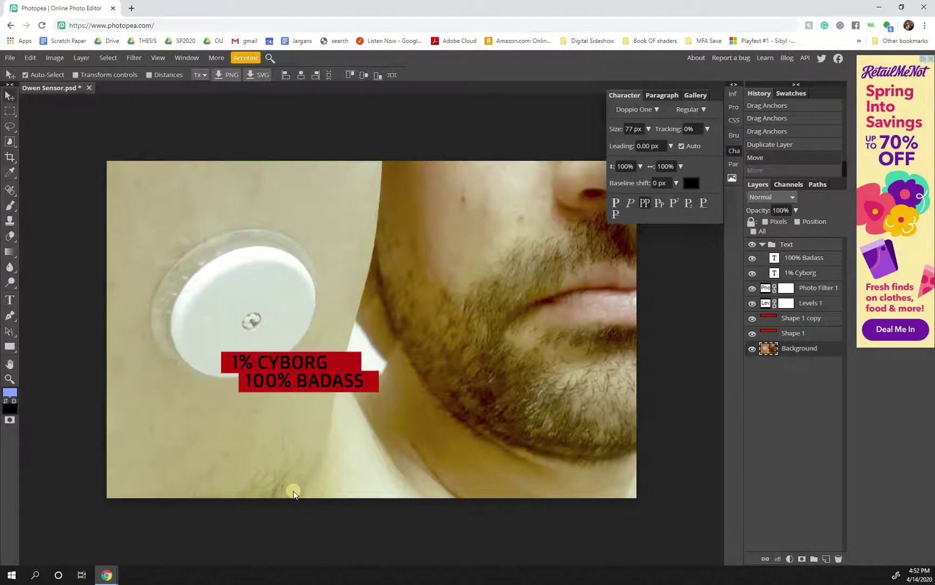
Step: Narrow the upper red bar to 86% width from its right edge using transform controls, and turn the controls off again
click(368, 377)
click(356, 361)
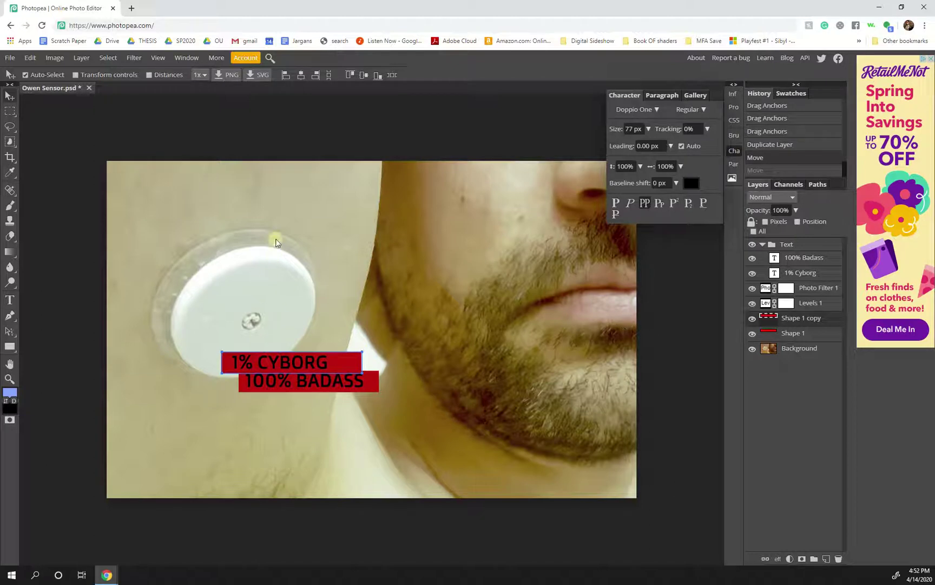
click(75, 74)
drag(362, 362, 342, 362)
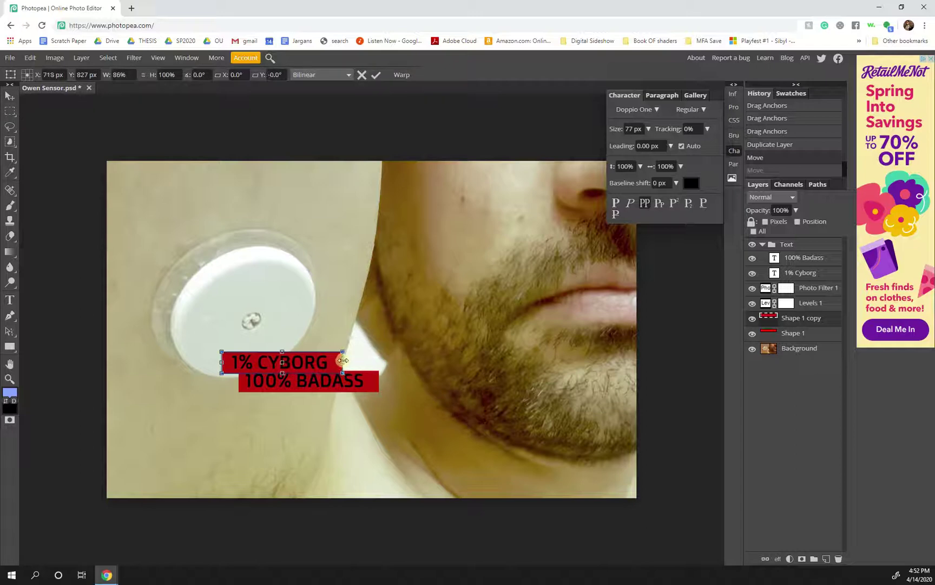
key(Return)
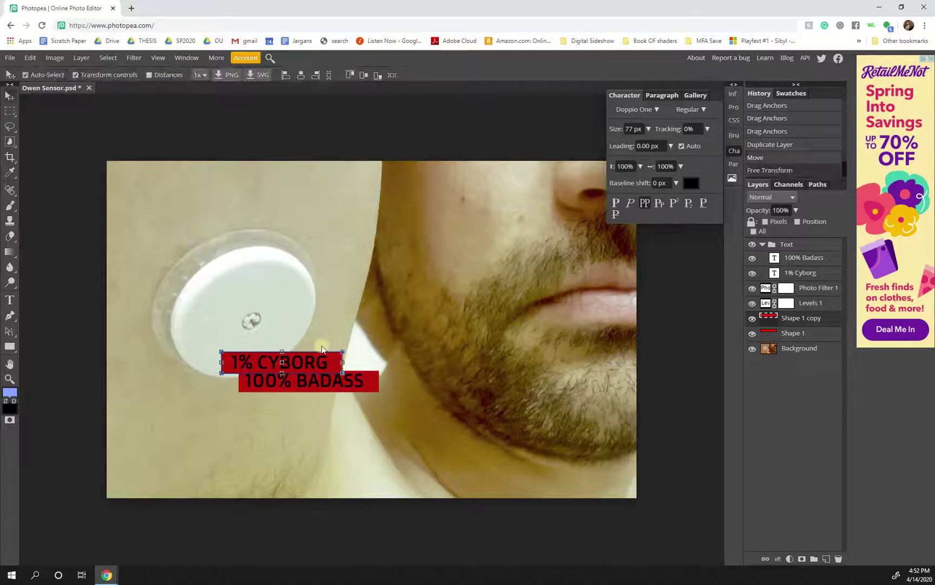
click(76, 75)
click(462, 464)
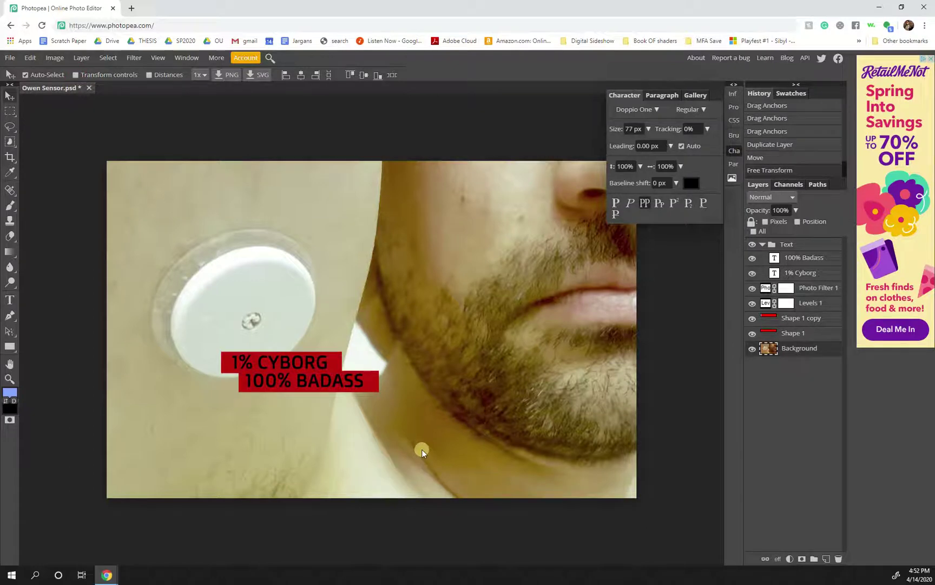
Step: Nudge the upper red bar slightly right and up behind the 1% Cyborg caption
click(335, 359)
click(417, 366)
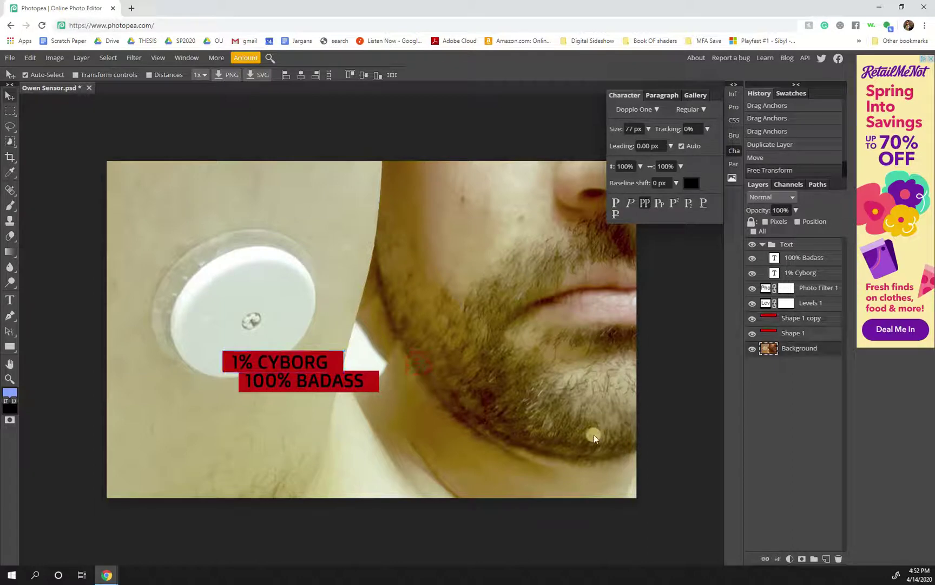
drag(323, 364, 327, 364)
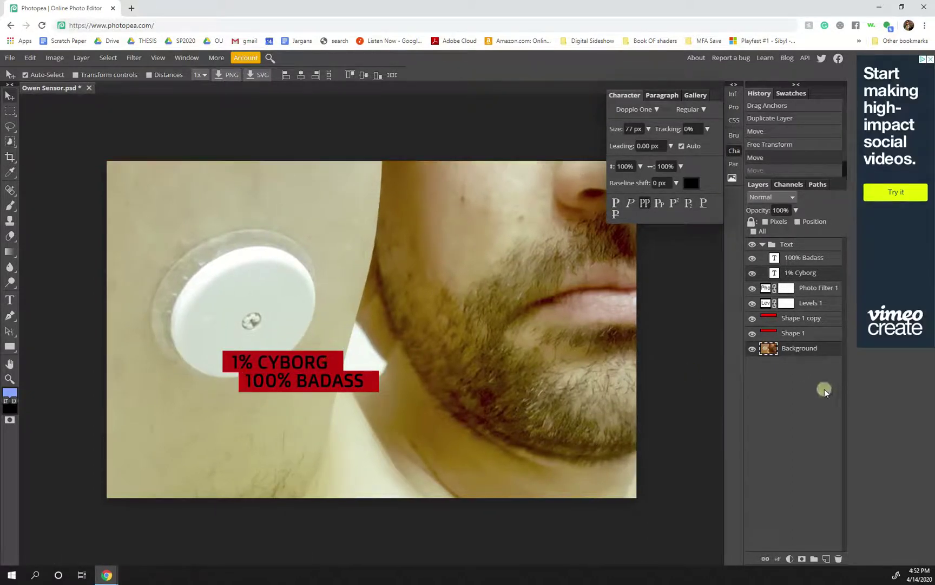
Step: Lock the position of the Background layer so that Auto-Select cannot move the photo
click(785, 354)
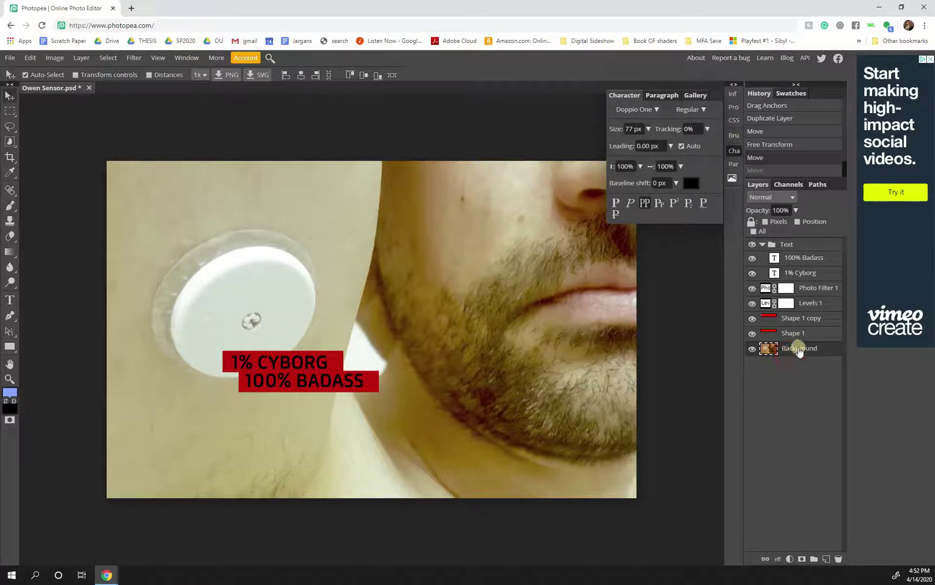
click(753, 226)
click(799, 221)
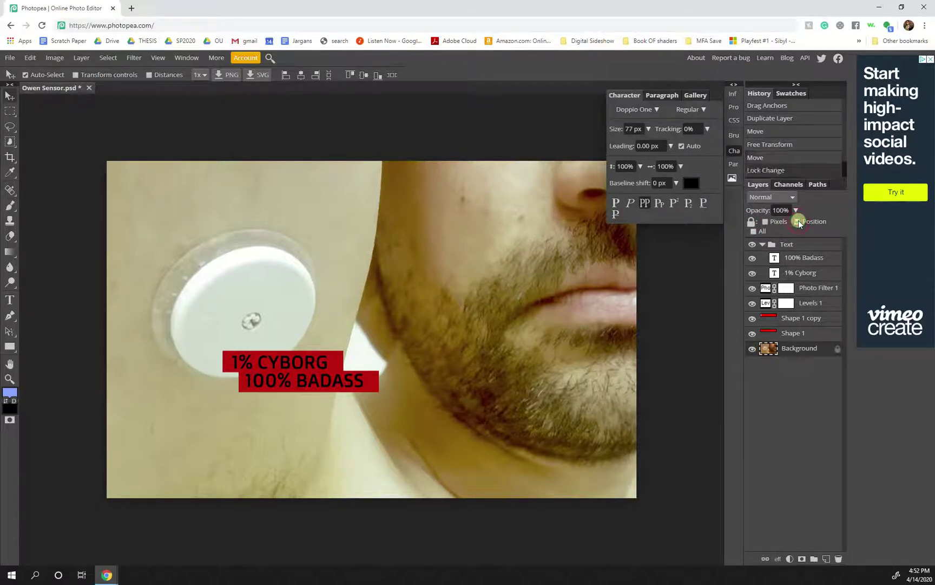
click(399, 367)
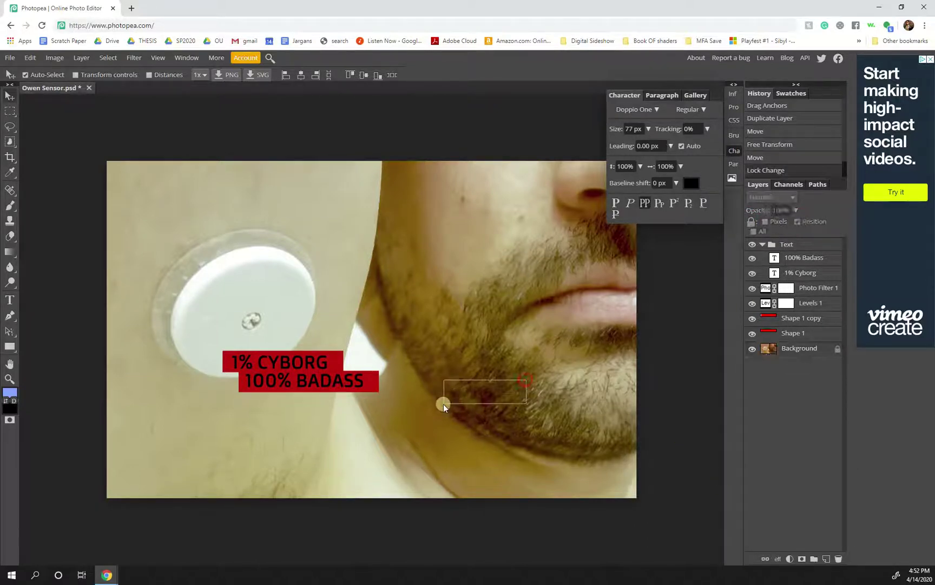
Step: Move the 1% Cyborg caption and its bar slightly up to leave a thin gap between the bars, and nudge the lower bar left
click(230, 369)
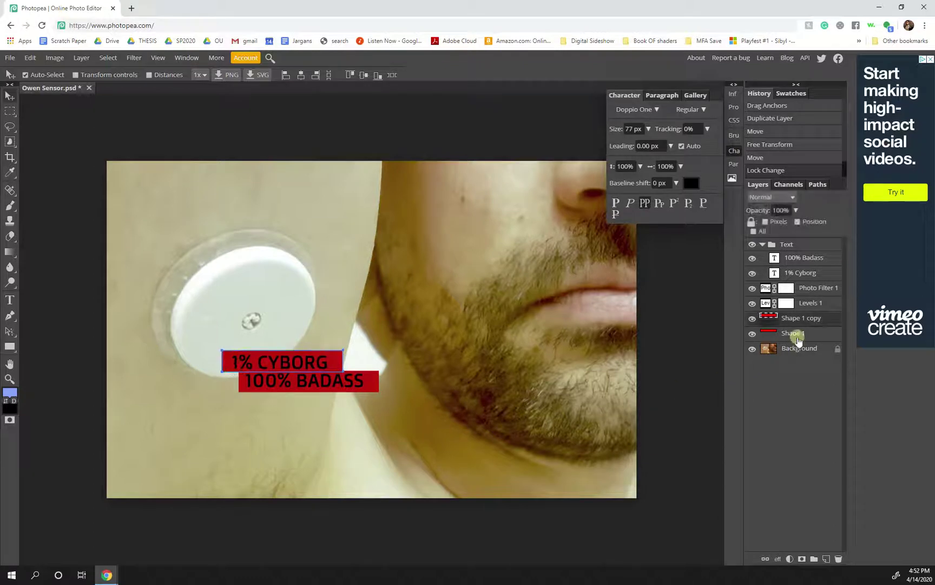
click(799, 260)
click(795, 274)
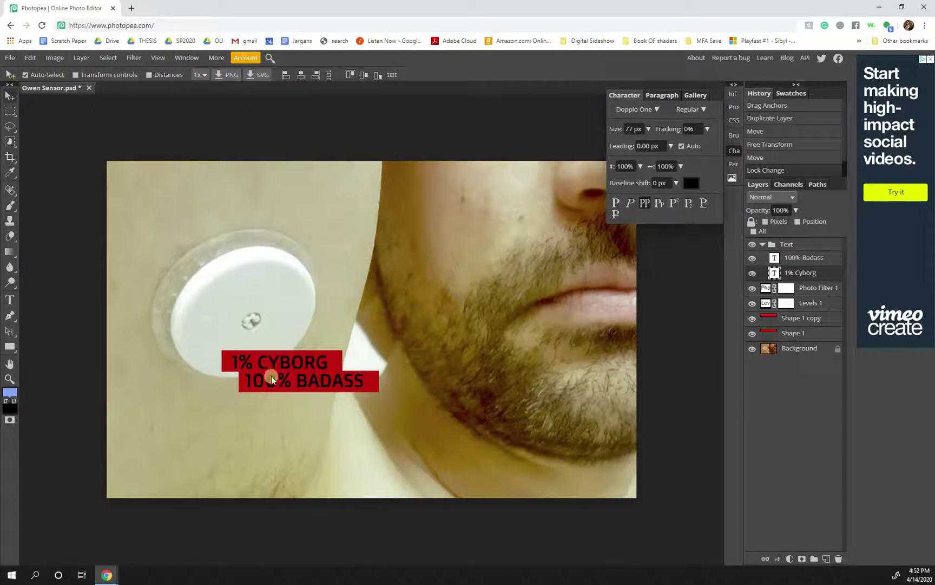
drag(273, 361, 273, 360)
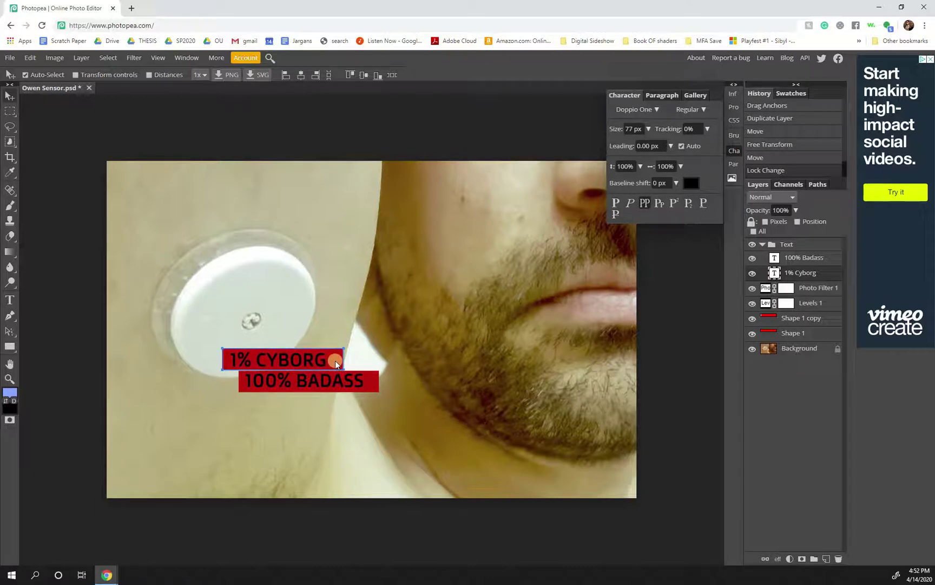
click(426, 362)
drag(333, 356, 329, 355)
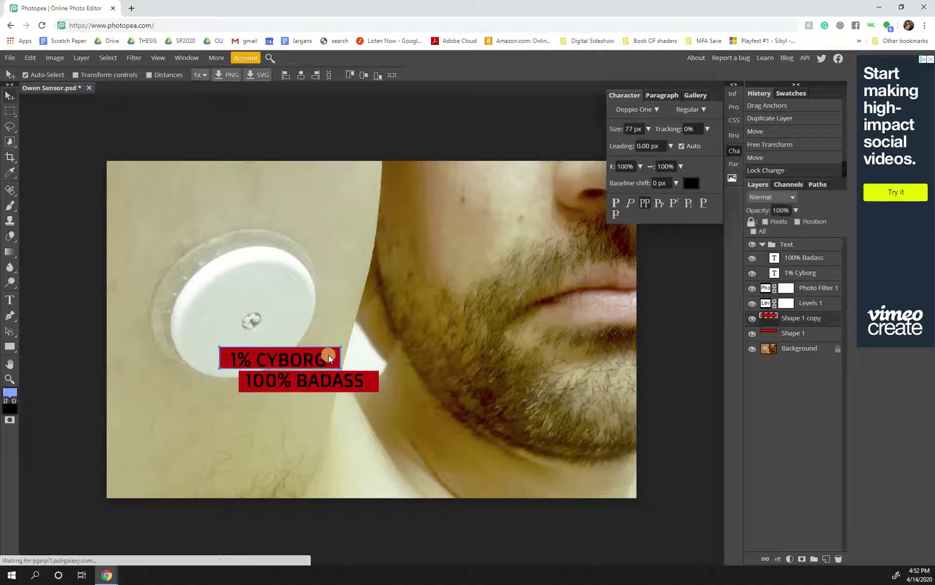
click(309, 361)
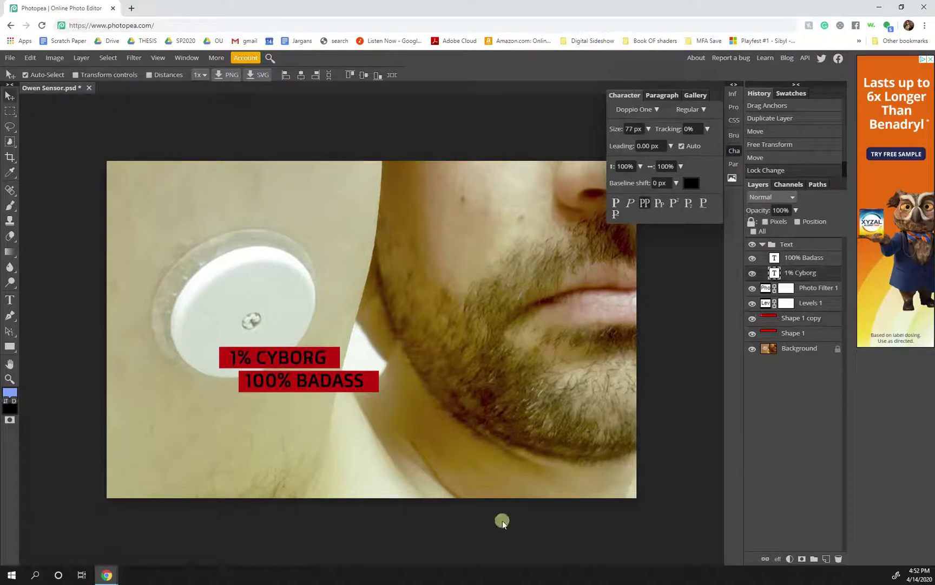
drag(366, 385, 371, 385)
click(696, 387)
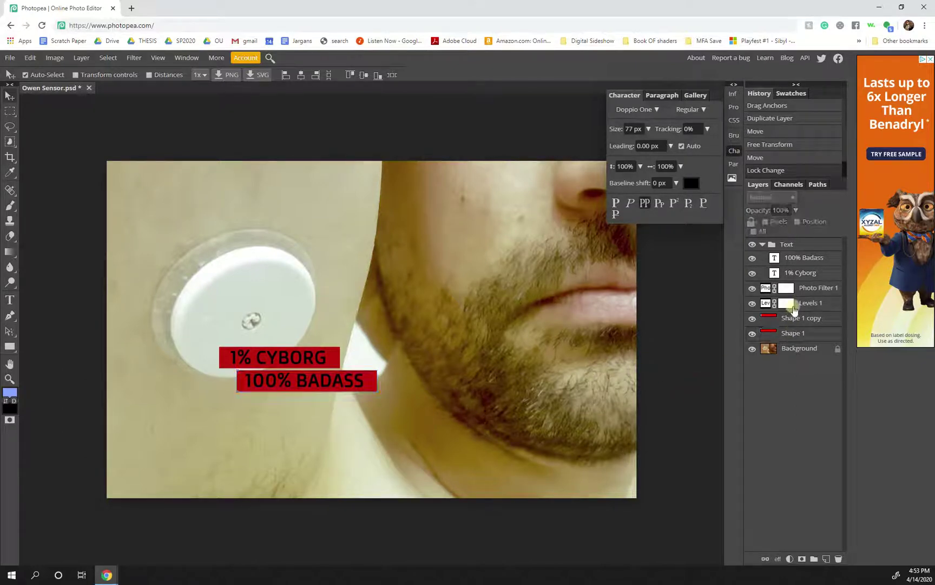
Step: Move the Text group below the Levels 1 adjustment layer and collapse the group
drag(780, 245, 804, 305)
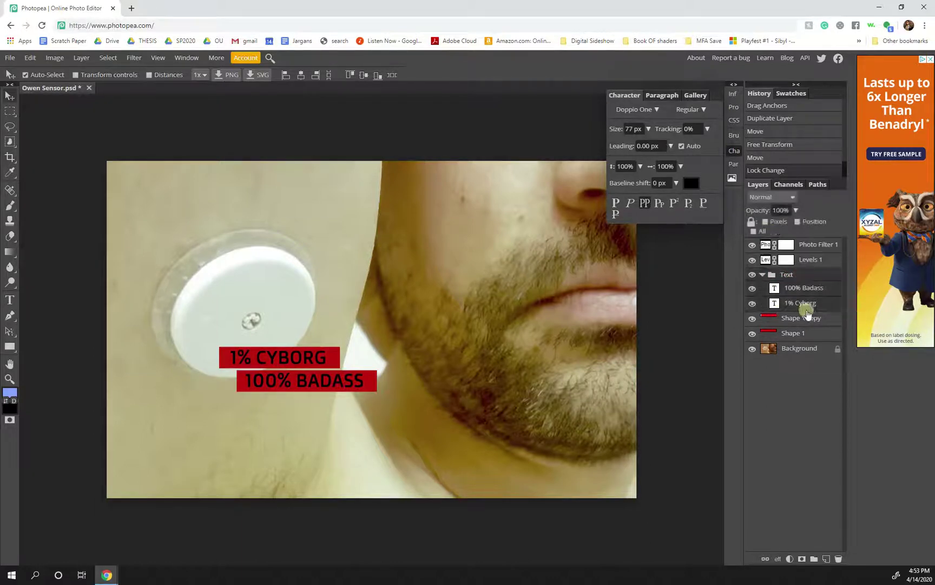
click(762, 275)
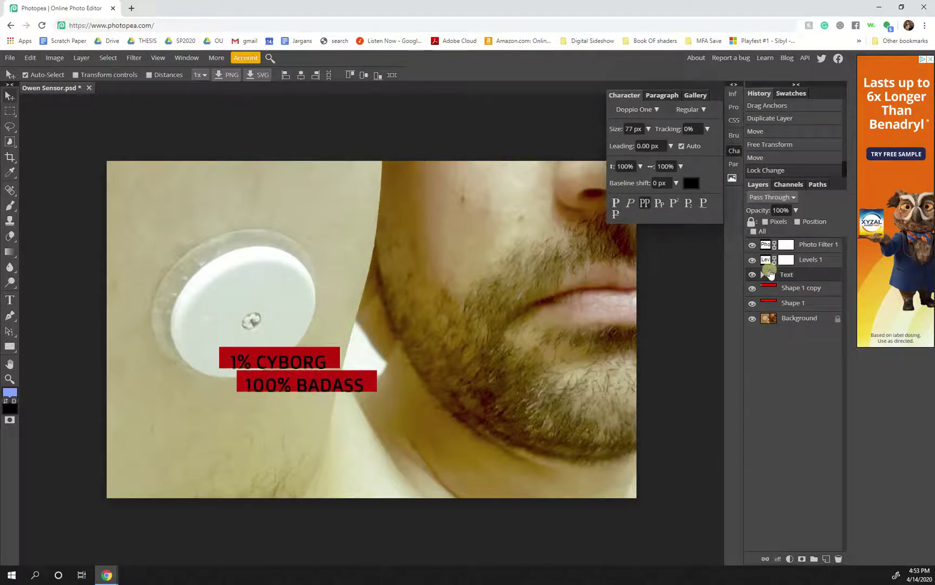
Step: Select the Text group together with both red bars and nudge them right and slightly down as one unit
drag(789, 303, 776, 276)
key(shift+Down)
key(shift+Down)
key(shift+Down)
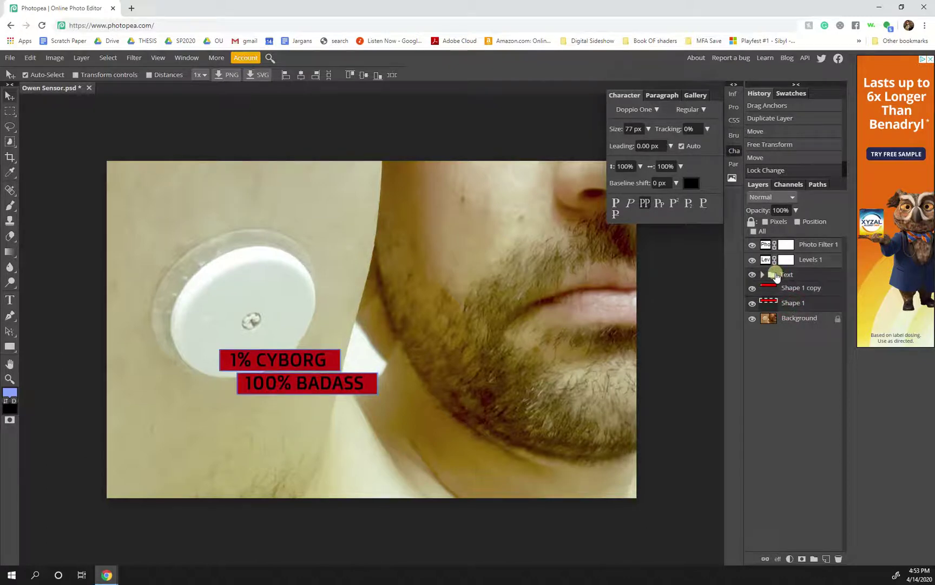
key(shift+Up)
key(shift+Up)
key(shift+Right)
key(shift+Right)
key(shift+Right)
key(shift+Right)
key(shift+Right)
key(shift+Right)
key(shift+Right)
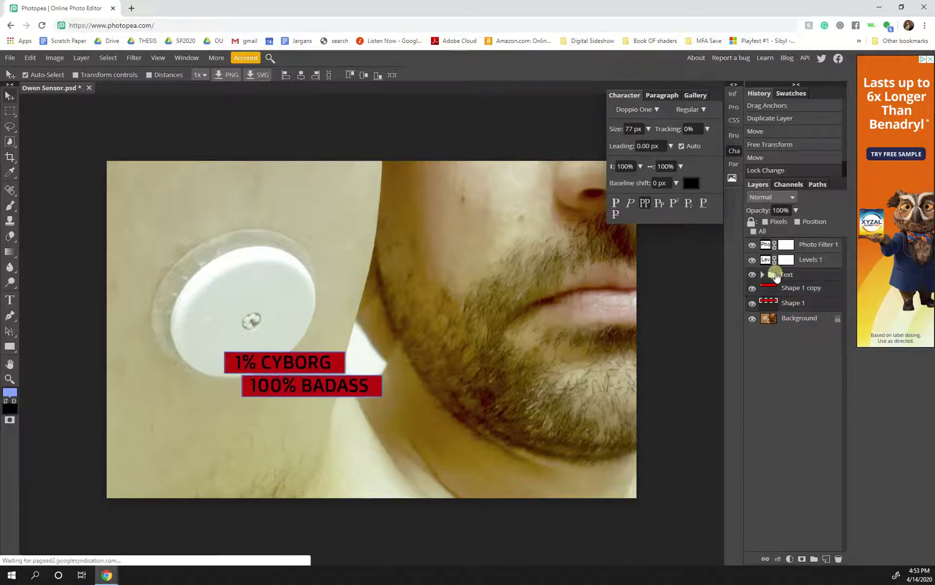
key(shift+Left)
key(shift+Left)
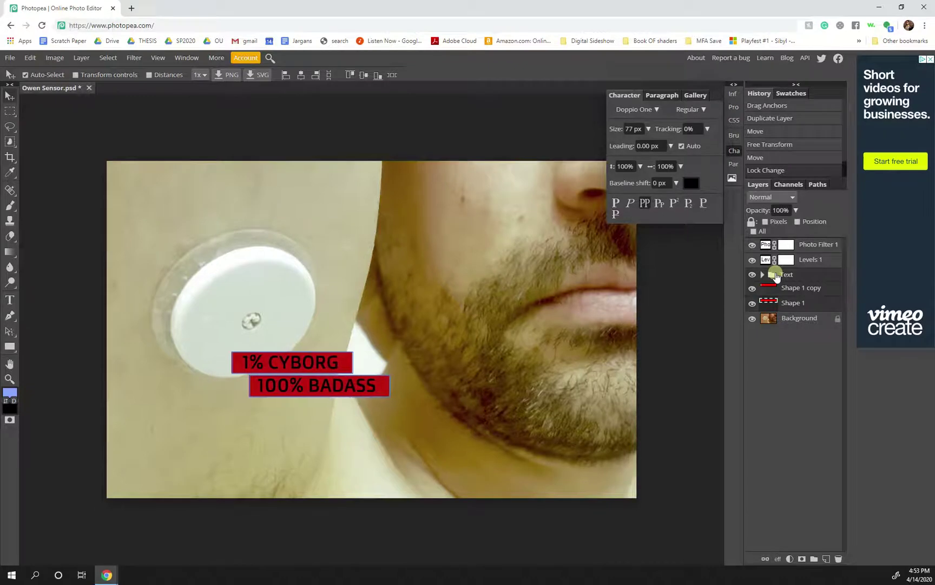
key(shift+Up)
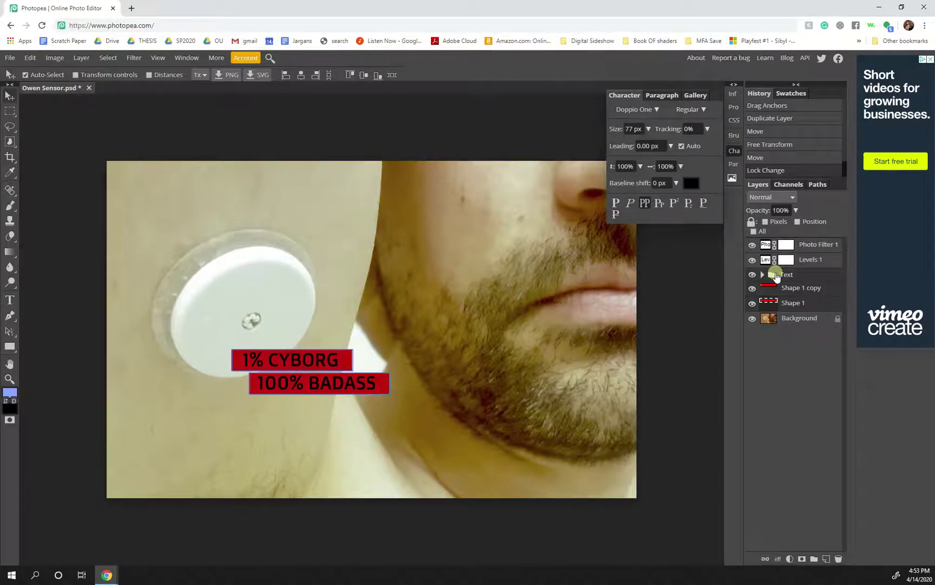
Step: Add a new empty layer and place it above Photo Filter 1 in the layer stack
click(827, 559)
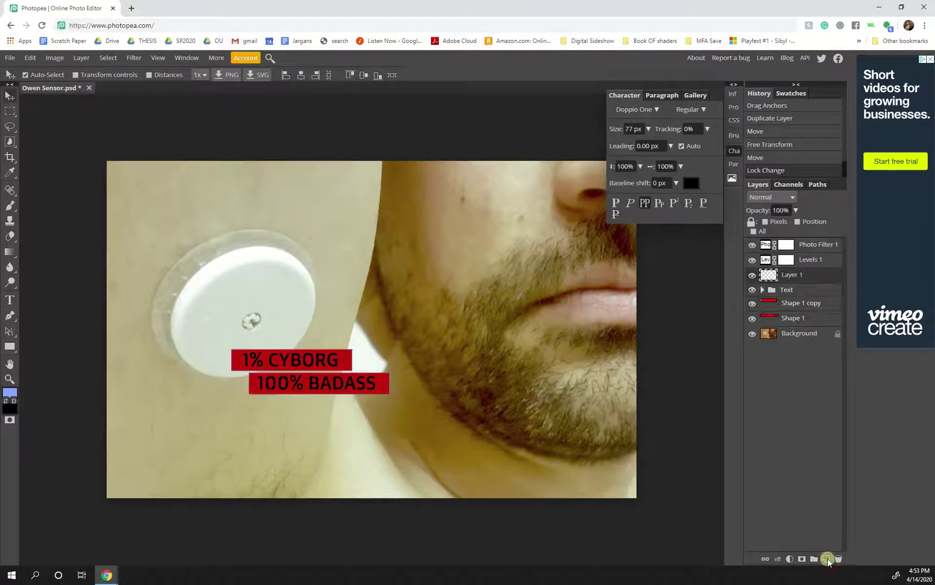
drag(787, 275, 800, 239)
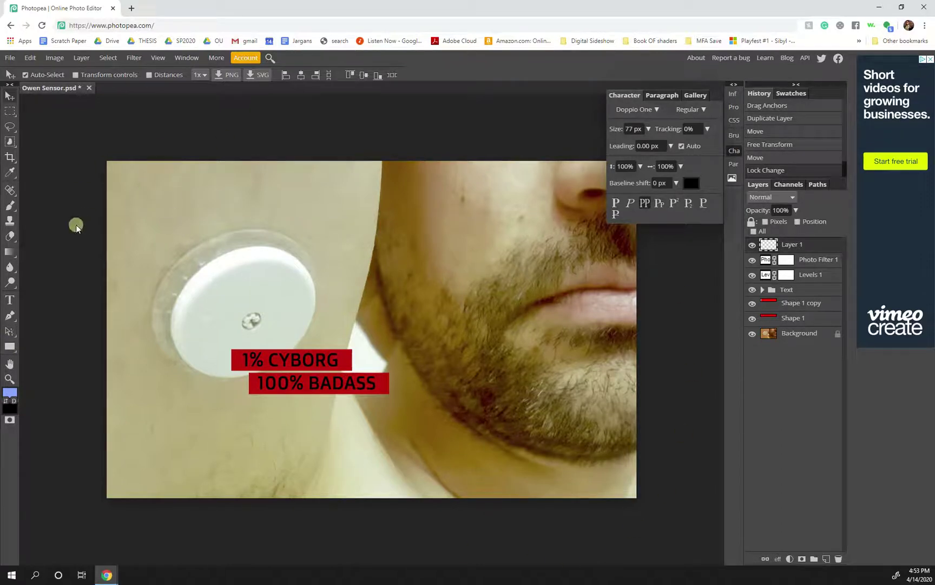
Step: Set up the Brush tool with a textured preset tip at a size of 220 px
click(13, 209)
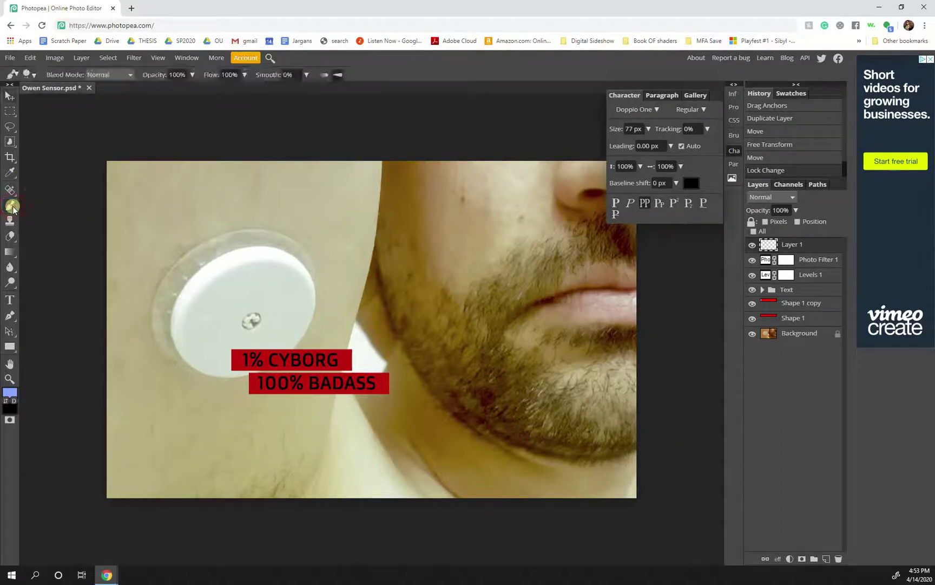
click(34, 72)
drag(67, 124, 135, 130)
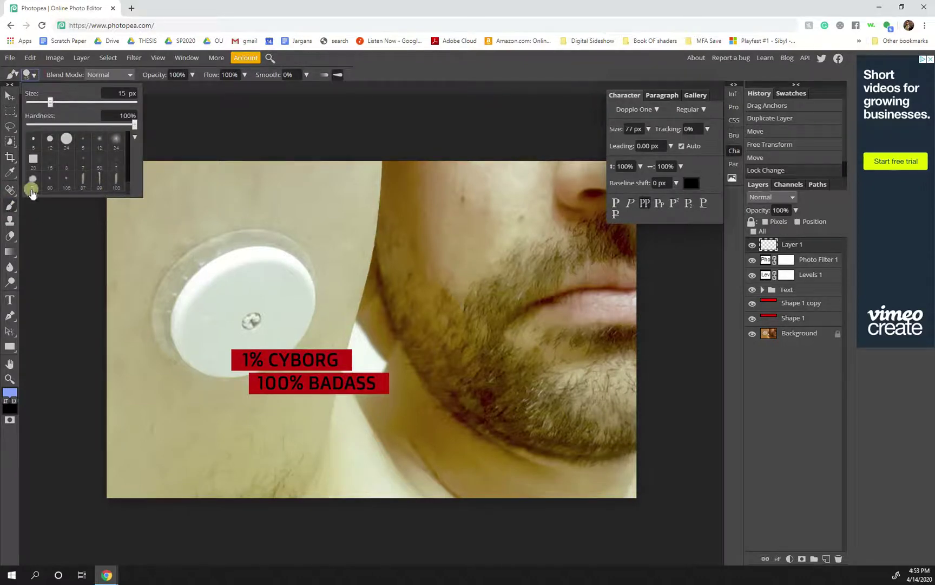
scroll(96, 183, down, 1)
scroll(98, 184, up, 1)
click(100, 158)
drag(83, 102, 95, 100)
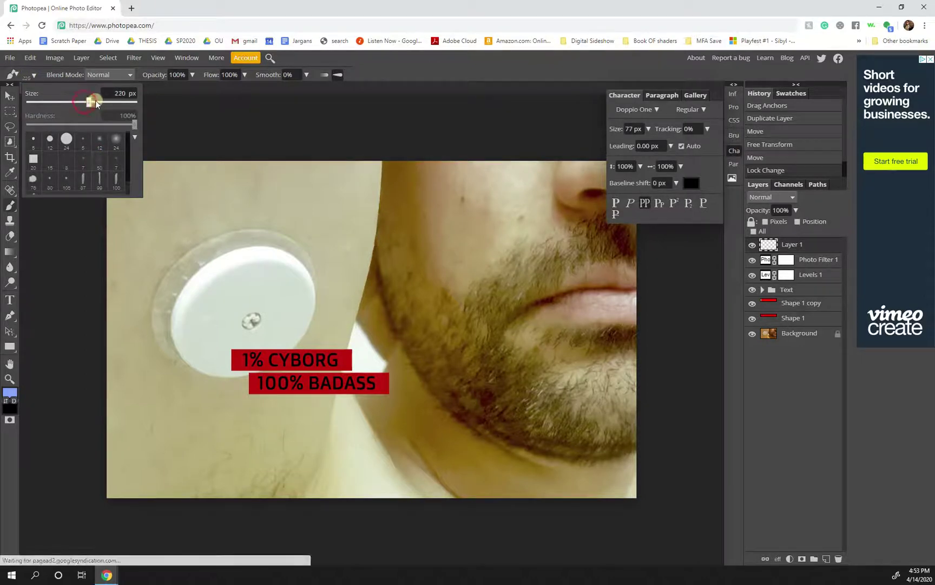
Step: Set the foreground colour to a very dark brown, about #281a04
click(227, 188)
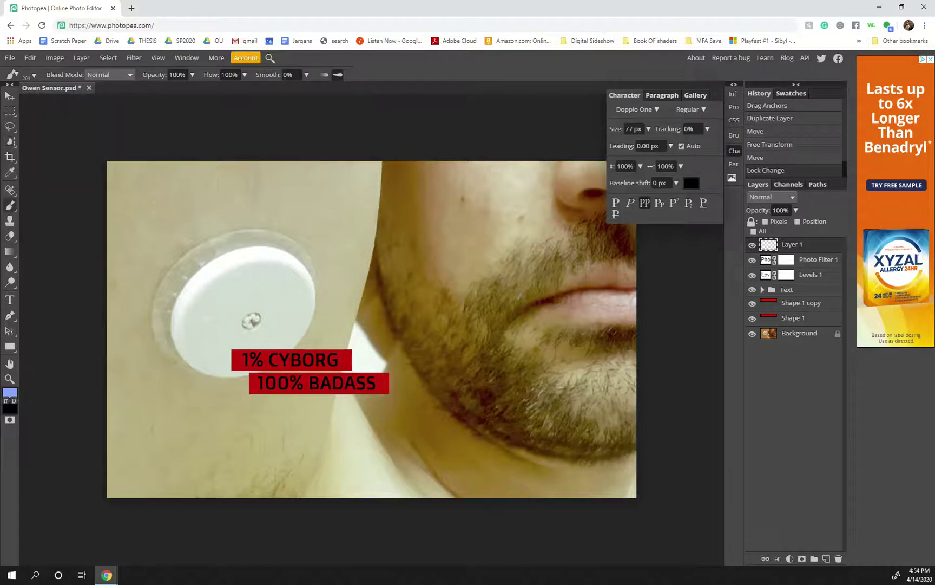
click(9, 392)
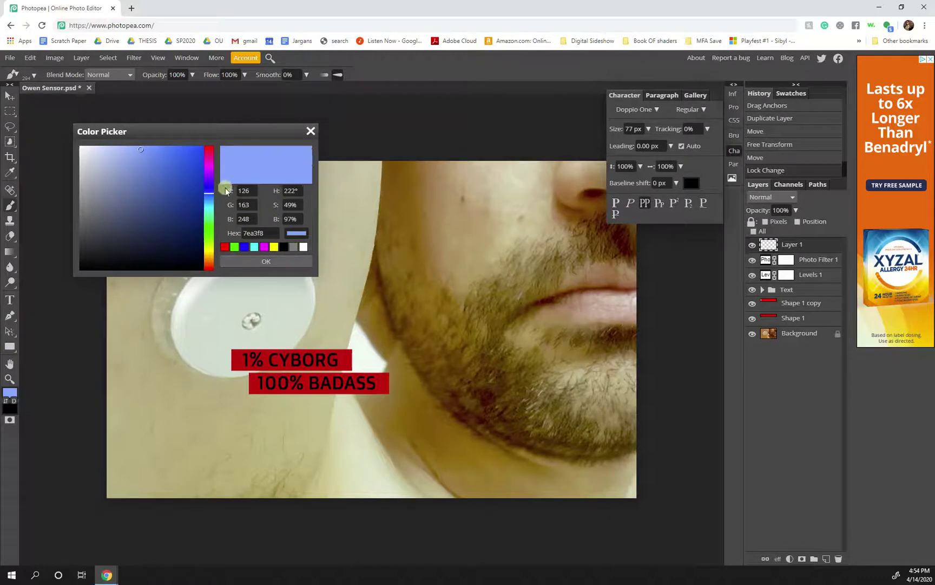
click(208, 253)
drag(190, 233, 190, 239)
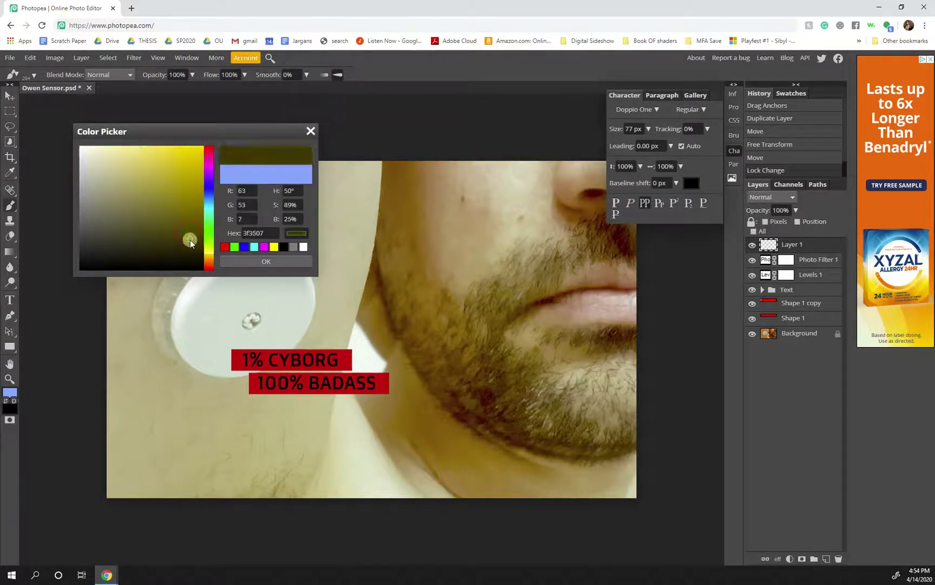
click(211, 256)
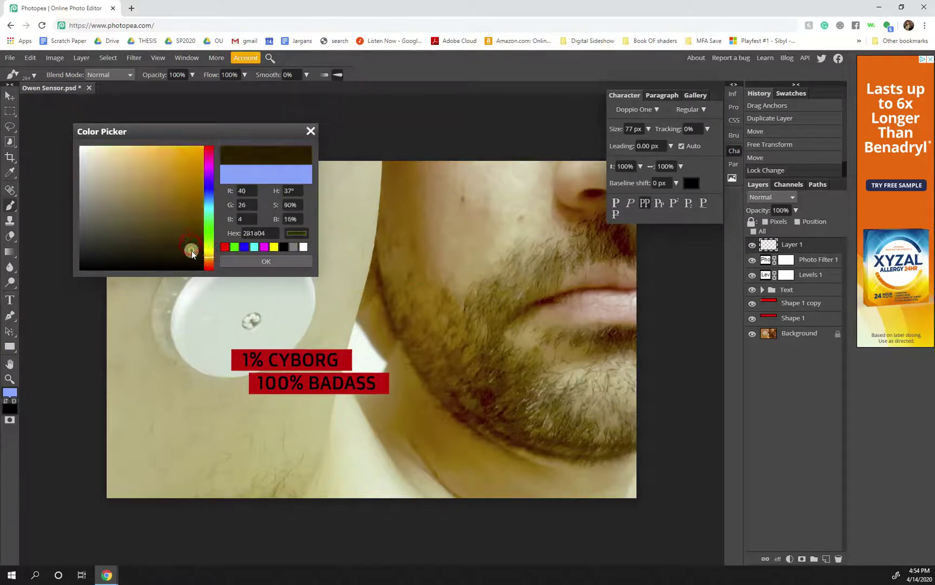
click(257, 262)
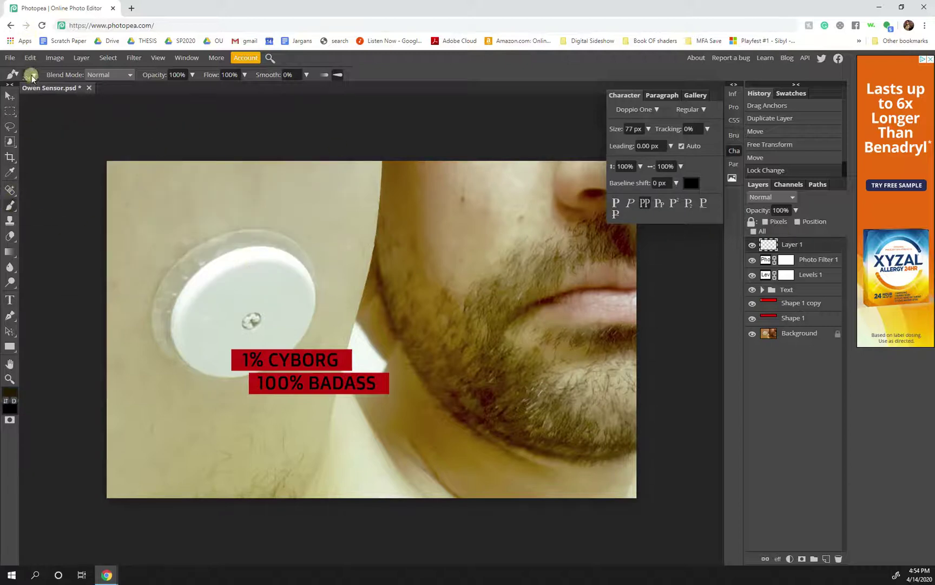
Step: Enlarge the textured brush and paint dark strokes along all edges of the photo on Layer 1 to form a rough border
mouse_move(171, 176)
mouse_down()
mouse_move(98, 220)
mouse_move(115, 193)
mouse_move(185, 159)
mouse_move(131, 252)
mouse_move(217, 188)
mouse_up()
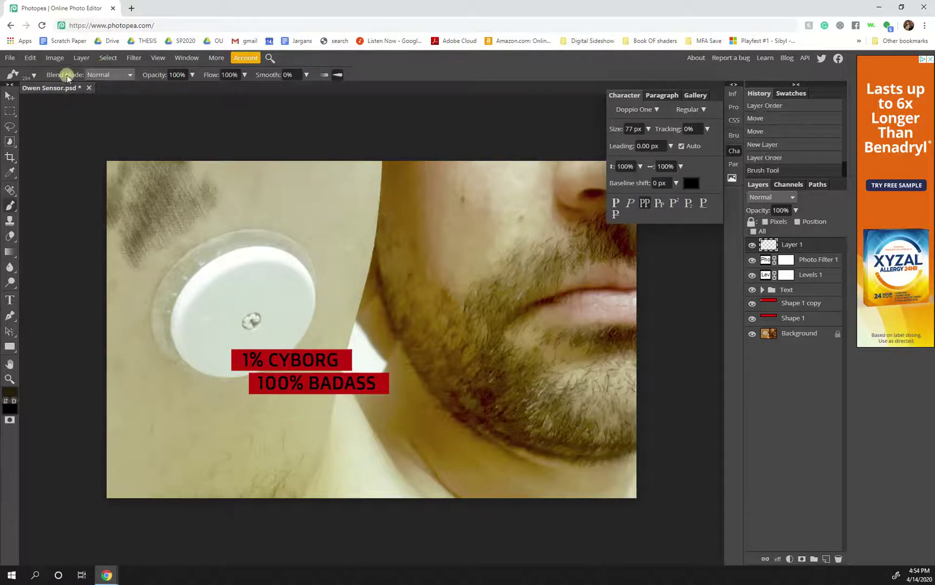
click(34, 75)
mouse_move(111, 102)
mouse_down()
mouse_move(253, 205)
mouse_move(229, 195)
mouse_move(251, 177)
mouse_move(190, 181)
mouse_move(163, 170)
mouse_move(289, 185)
mouse_move(164, 214)
mouse_move(47, 265)
mouse_move(113, 279)
mouse_move(127, 308)
mouse_move(142, 297)
mouse_move(162, 239)
mouse_move(109, 171)
mouse_up()
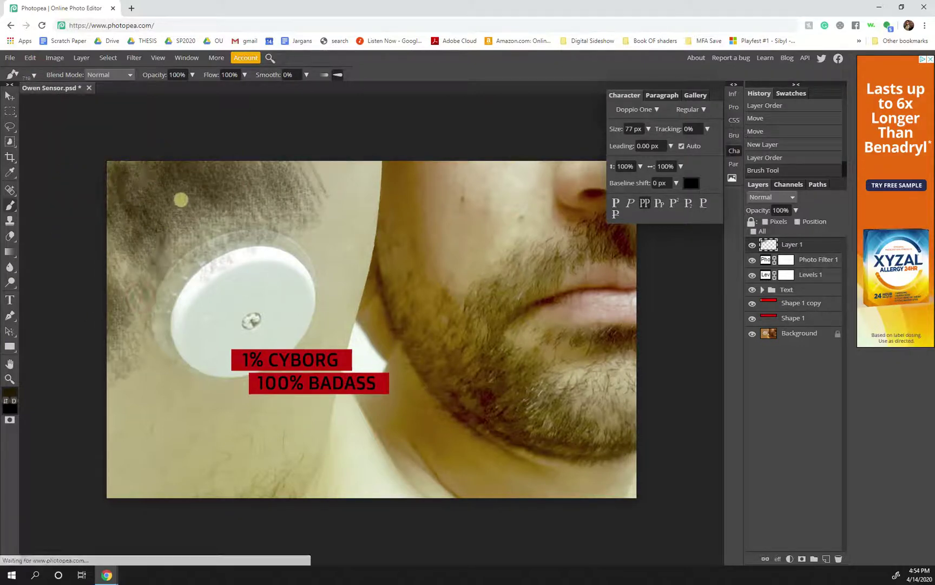
mouse_move(351, 185)
mouse_down()
mouse_move(434, 164)
mouse_move(593, 179)
mouse_move(694, 225)
mouse_move(594, 166)
mouse_move(630, 229)
mouse_move(577, 207)
mouse_move(584, 154)
mouse_move(609, 176)
mouse_up()
mouse_move(647, 407)
mouse_down()
mouse_move(584, 530)
mouse_move(645, 490)
mouse_move(650, 518)
mouse_move(606, 509)
mouse_move(577, 532)
mouse_up()
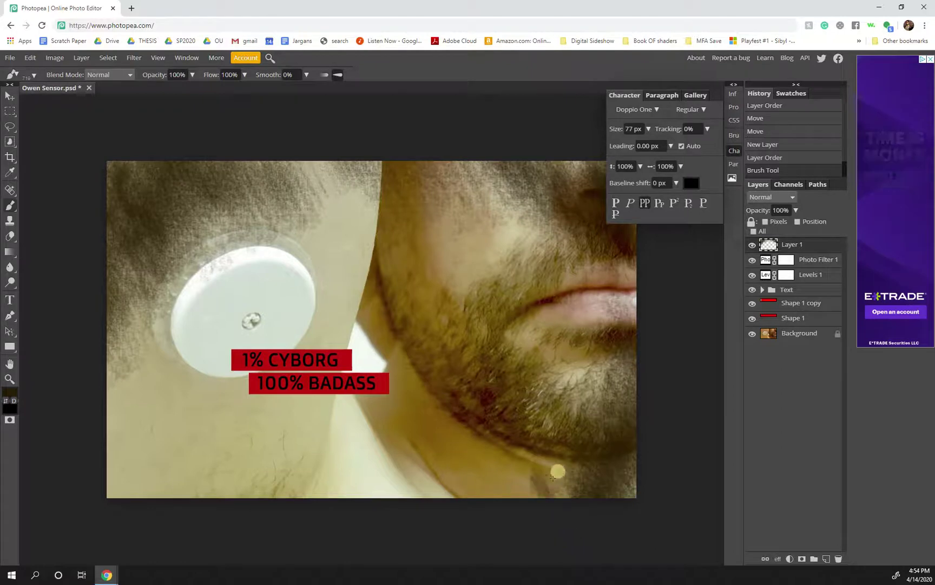
mouse_move(93, 431)
mouse_down()
mouse_move(132, 481)
mouse_move(227, 477)
mouse_move(94, 427)
mouse_move(122, 432)
mouse_move(283, 522)
mouse_move(608, 509)
mouse_move(253, 489)
mouse_move(138, 354)
mouse_move(130, 379)
mouse_up()
mouse_move(323, 171)
mouse_down()
mouse_move(384, 217)
mouse_move(454, 162)
mouse_move(560, 190)
mouse_move(215, 146)
mouse_move(66, 221)
mouse_up()
Step: Try the Multiply, Linear Burn and Darker Color blend modes on Layer 1
click(807, 243)
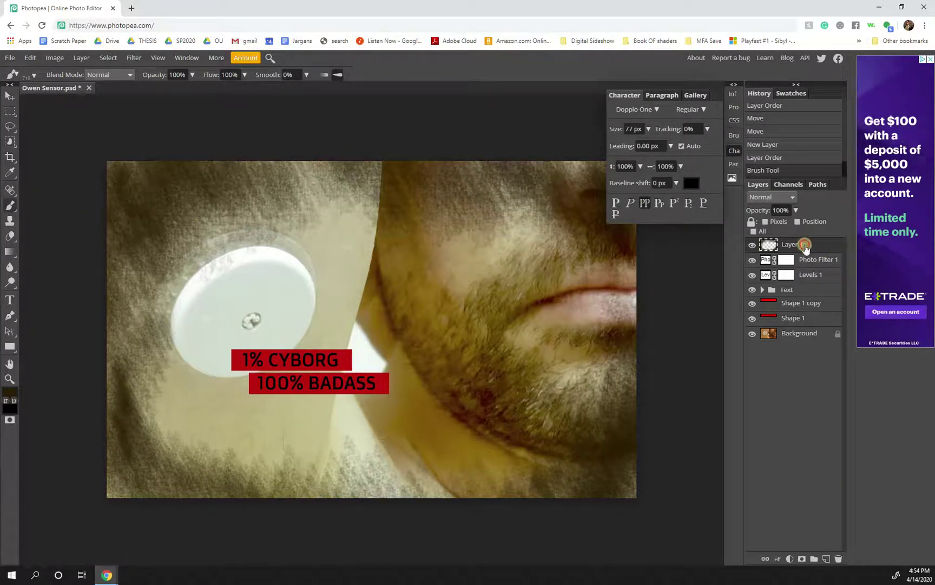
click(762, 198)
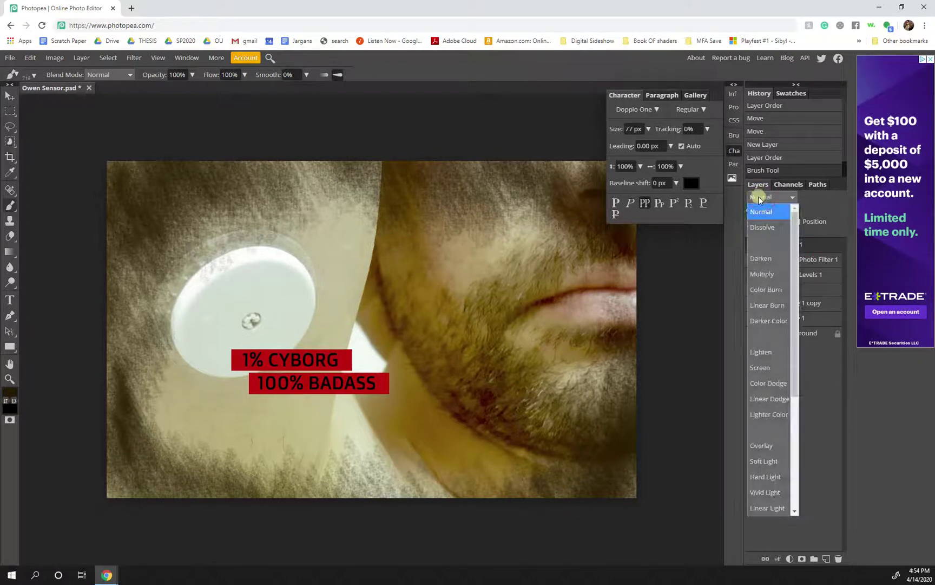
click(763, 274)
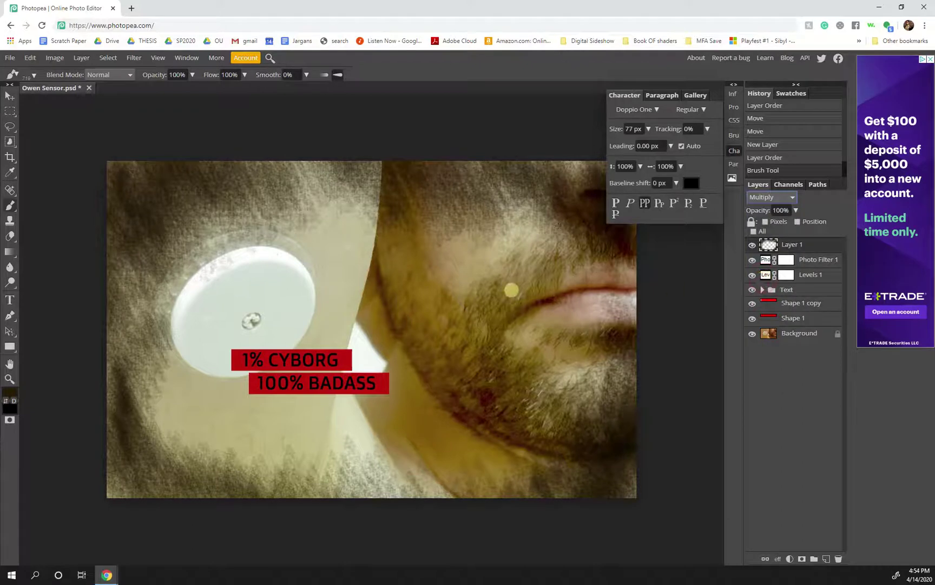
click(770, 198)
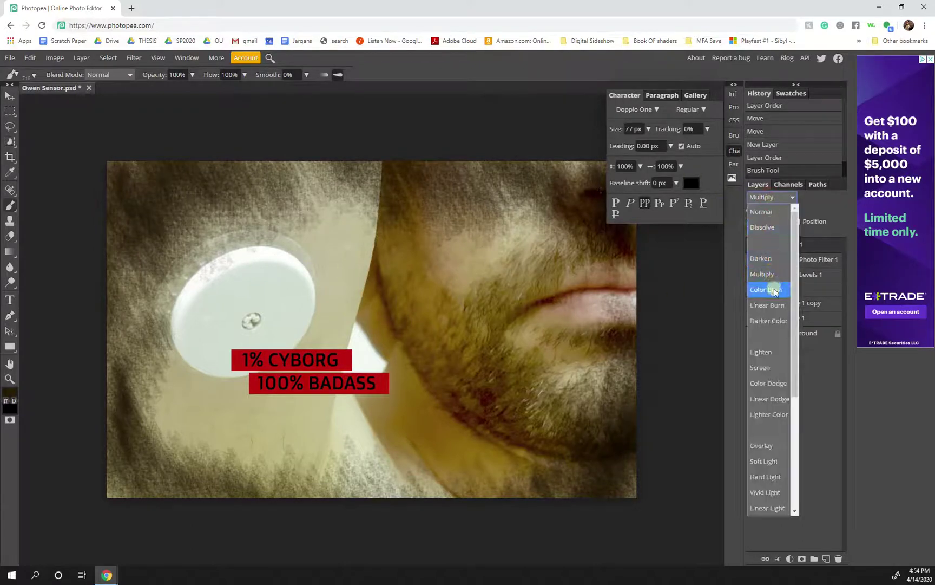
click(774, 306)
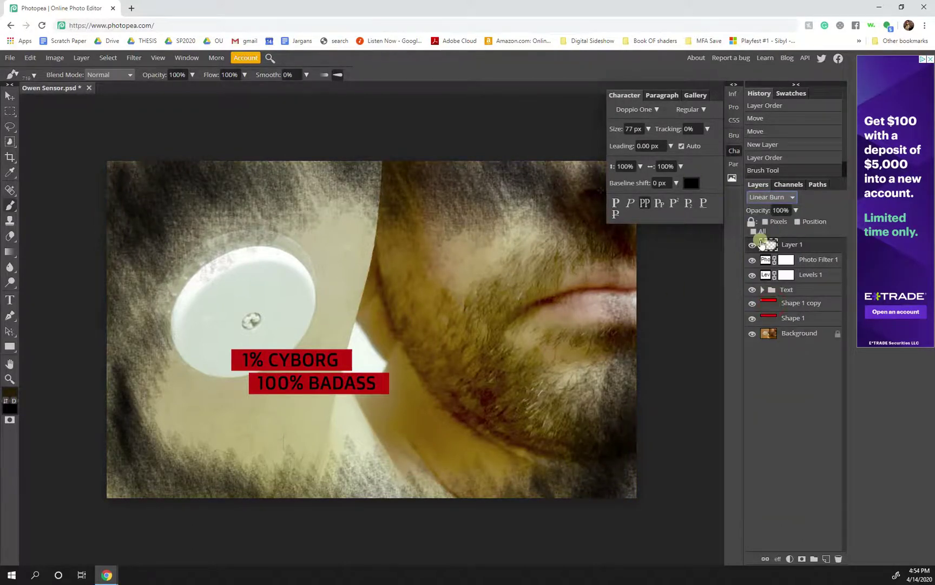
click(763, 198)
click(775, 320)
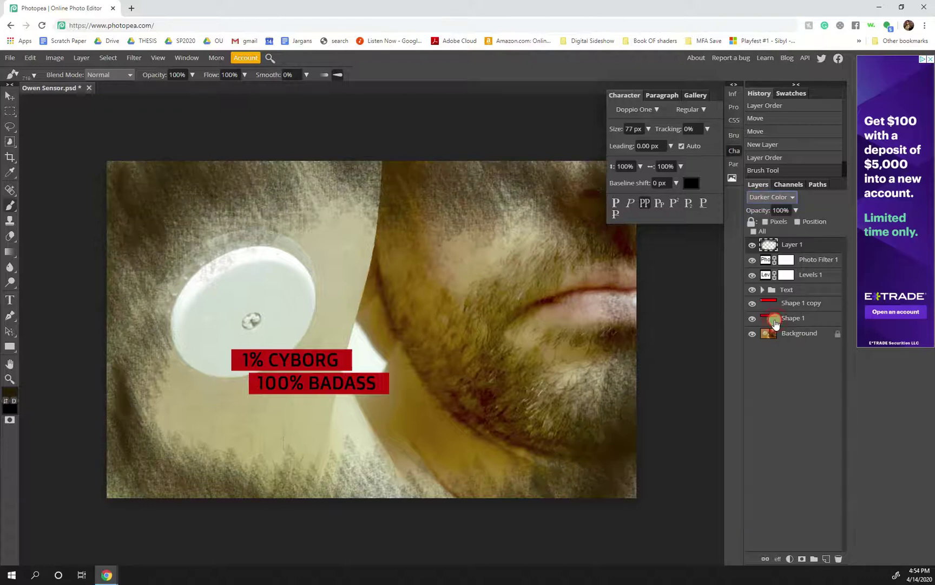
Step: Try the Overlay, Soft Light, Hard Light, Vivid Light and Linear Light blend modes on Layer 1
click(770, 196)
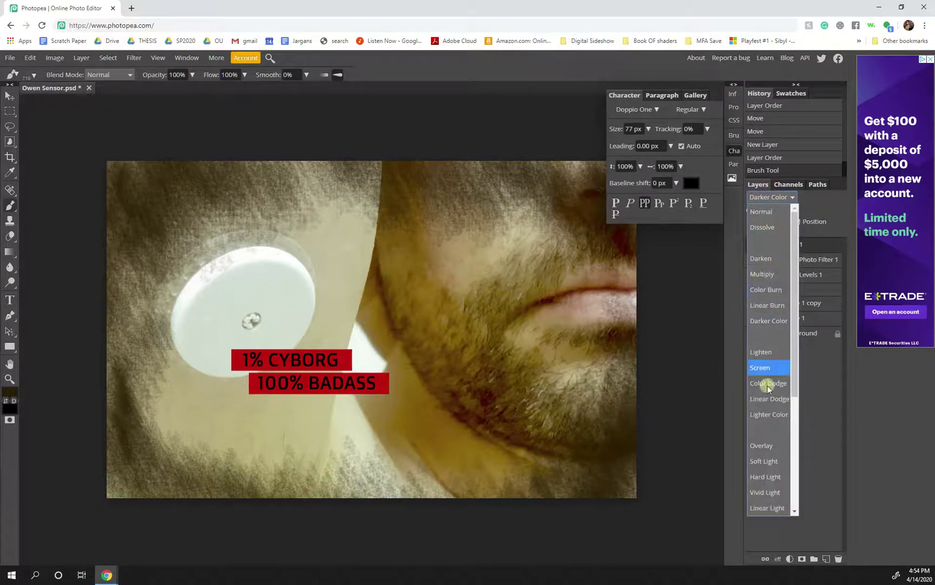
click(764, 446)
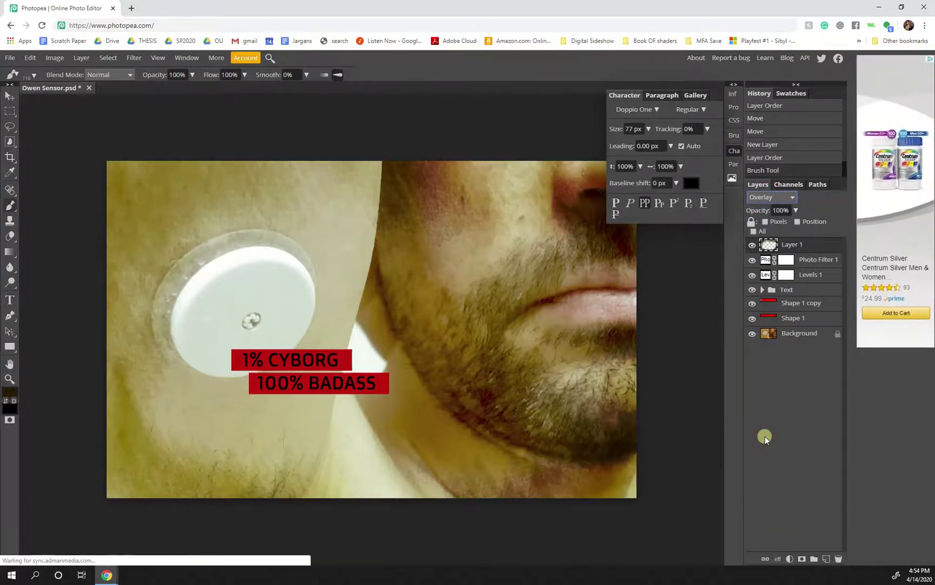
click(763, 197)
click(766, 462)
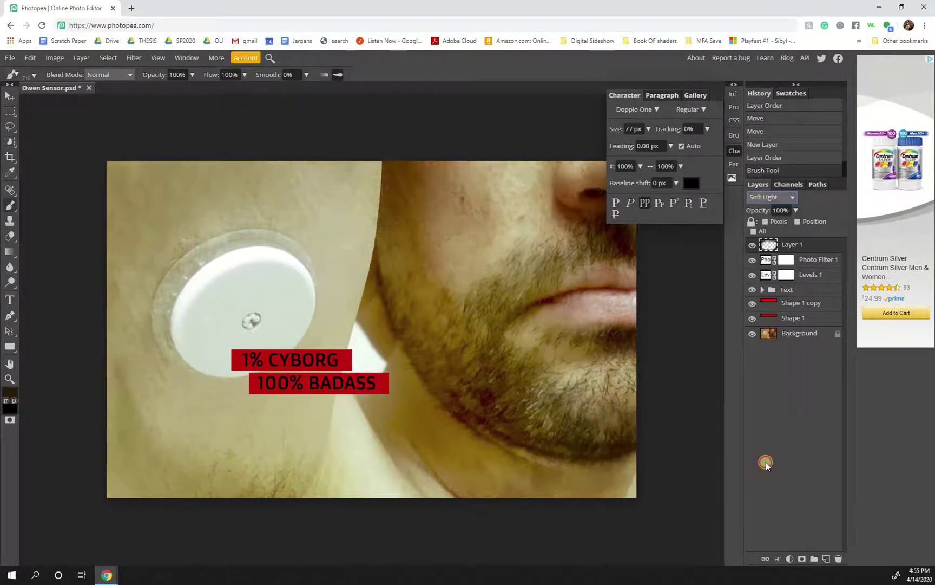
click(764, 196)
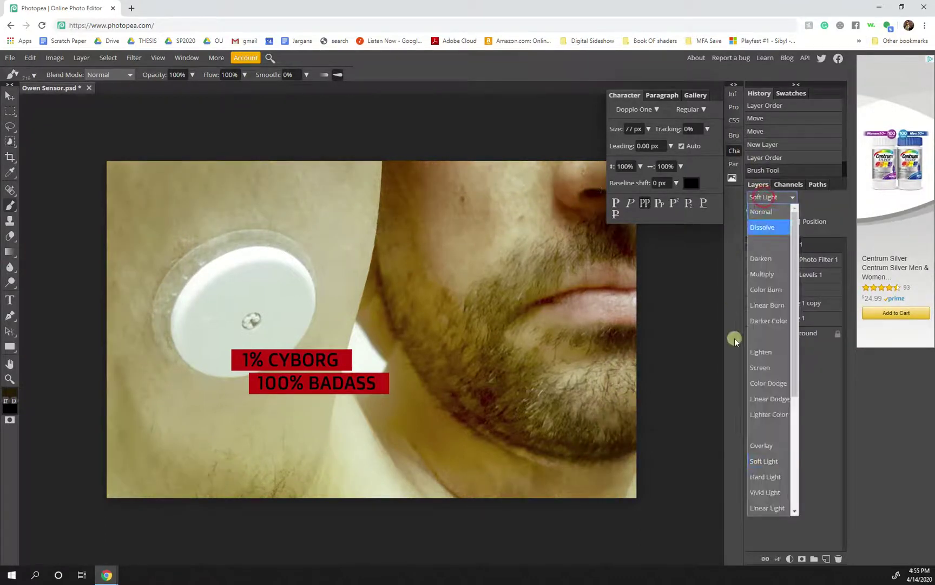
click(776, 480)
click(762, 195)
scroll(770, 454, down, 2)
click(765, 396)
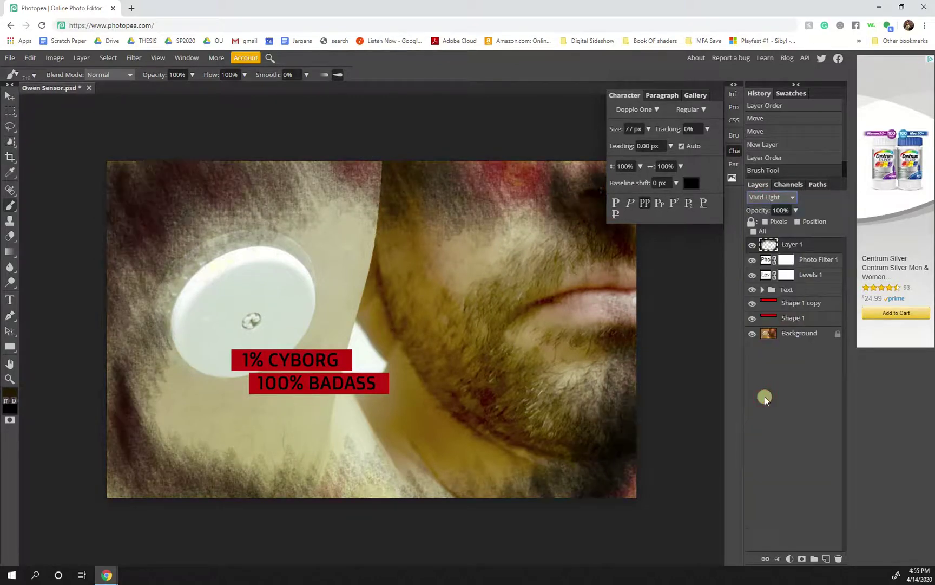
click(783, 198)
click(783, 502)
Step: Set Layer 1 to the Overlay blend mode with 66% opacity
click(764, 198)
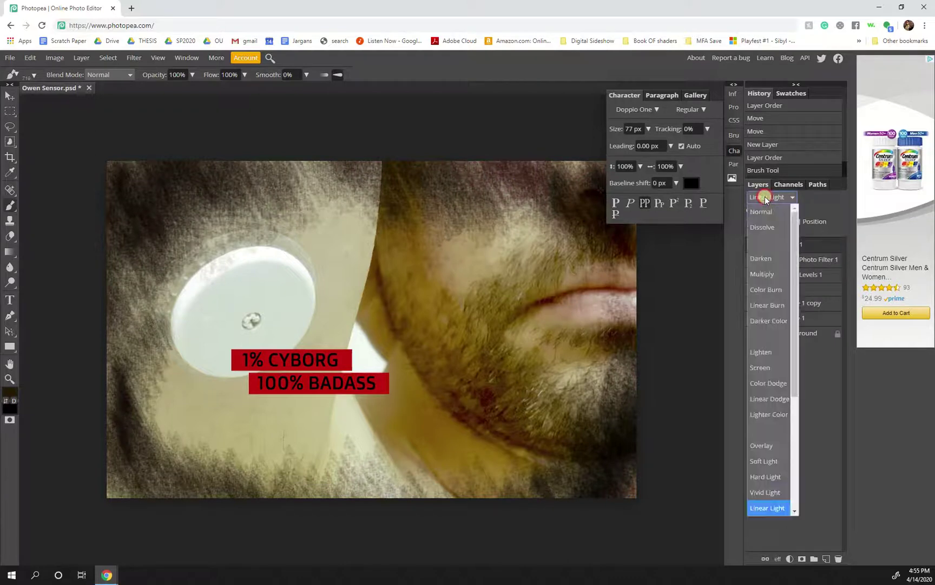
click(770, 446)
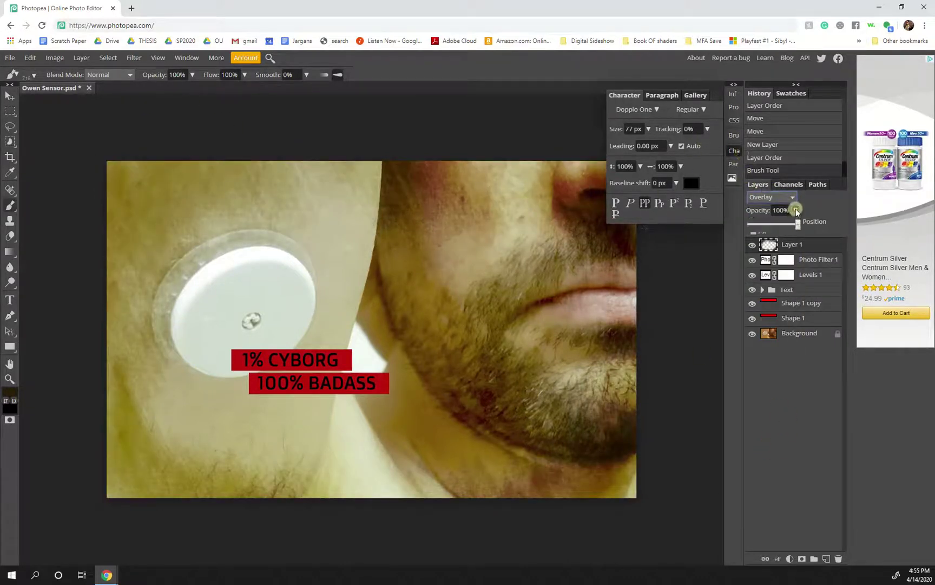
drag(794, 223, 782, 223)
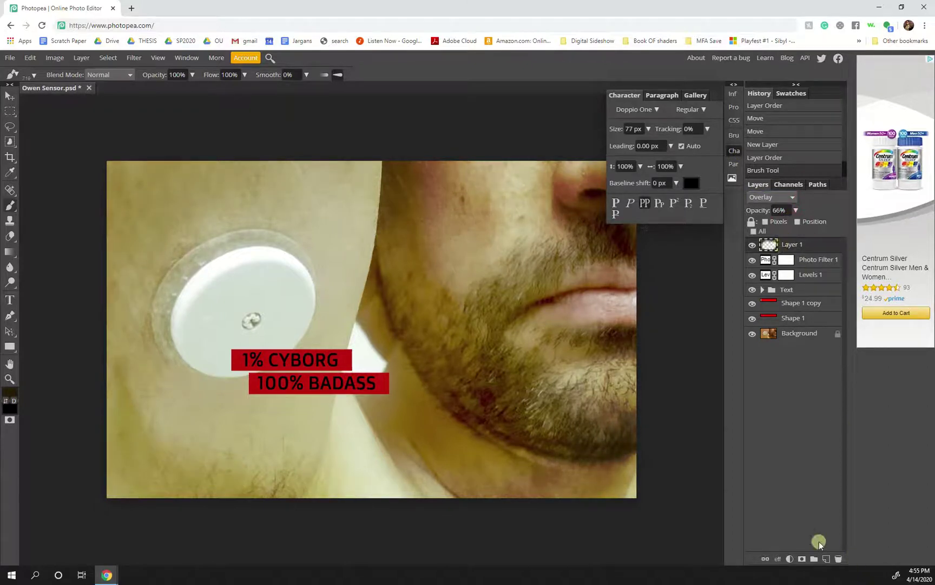
Step: Add a new empty layer on top and set up a very large soft round brush with 0% hardness
click(826, 558)
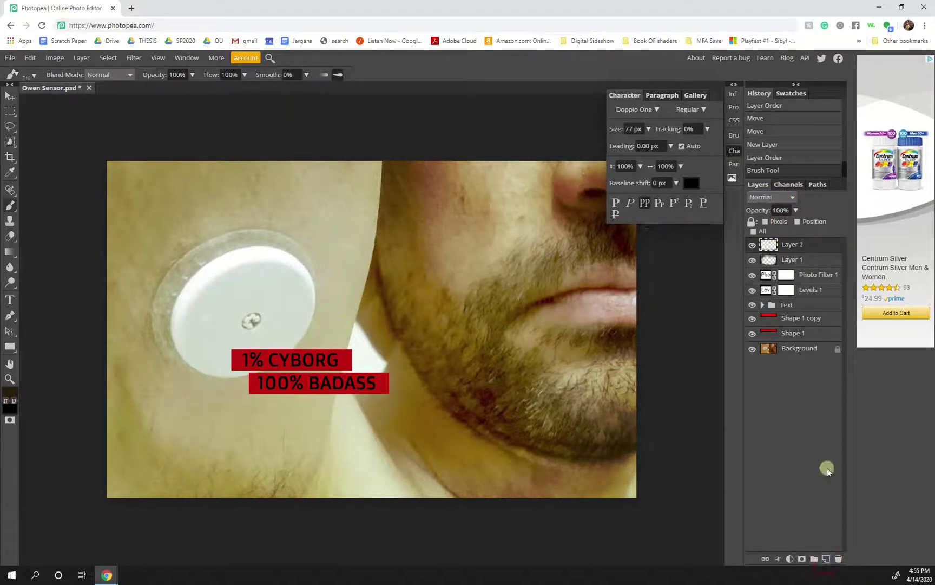
click(30, 75)
click(116, 139)
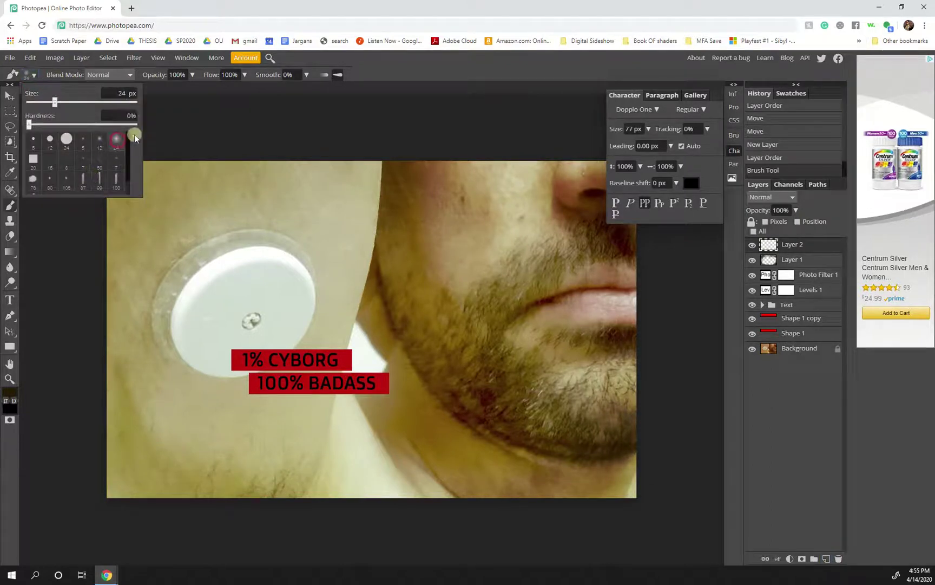
click(98, 102)
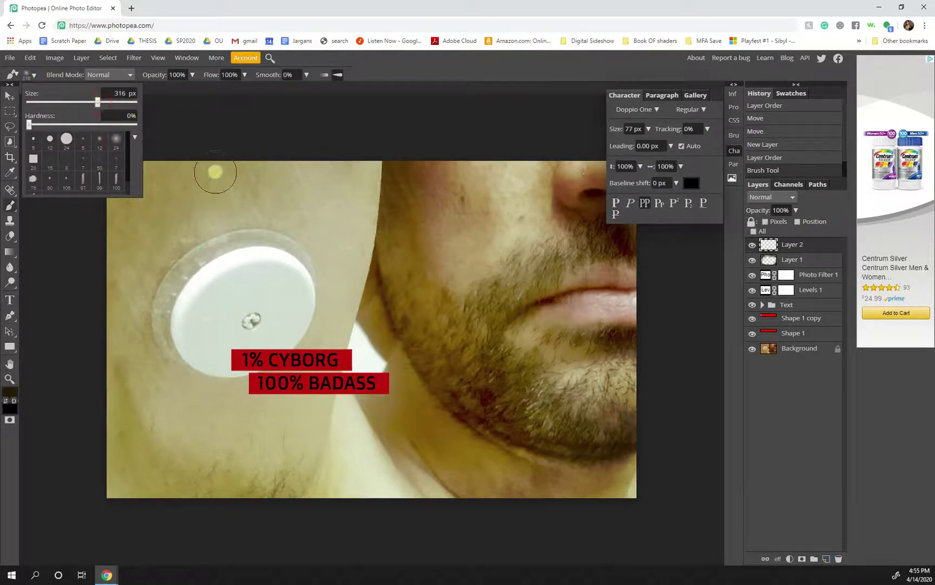
drag(128, 101, 130, 103)
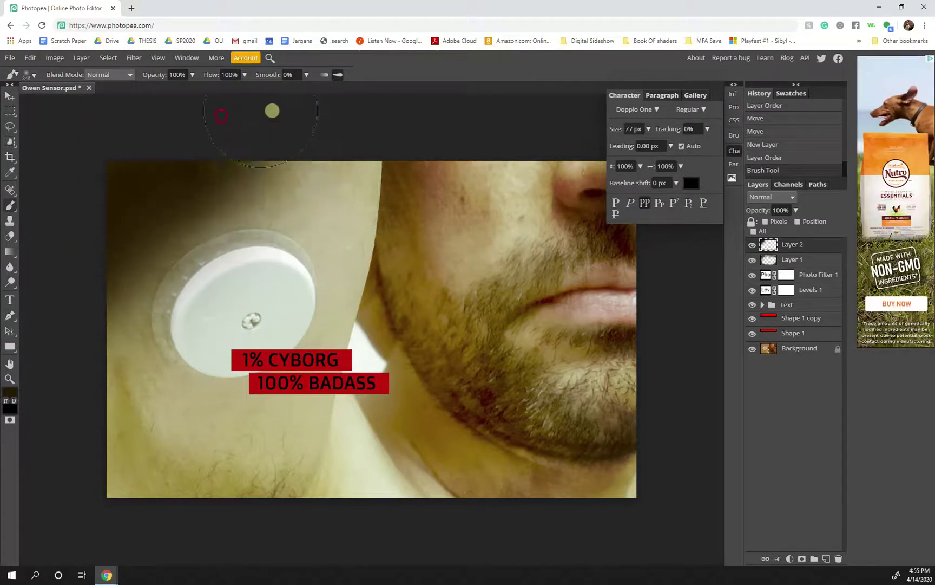
Step: Paint a soft dark vignette around the edges of the photo on Layer 2
mouse_move(69, 396)
mouse_down()
mouse_move(167, 556)
mouse_move(308, 577)
mouse_up()
mouse_move(669, 453)
mouse_down()
mouse_move(526, 530)
mouse_move(432, 552)
mouse_up()
mouse_move(644, 300)
mouse_down()
mouse_move(636, 180)
mouse_move(349, 112)
mouse_move(77, 246)
mouse_move(61, 381)
mouse_move(97, 335)
mouse_up()
drag(671, 255, 699, 411)
Step: Set Layer 2 to the Multiply blend mode and lower its opacity
click(772, 197)
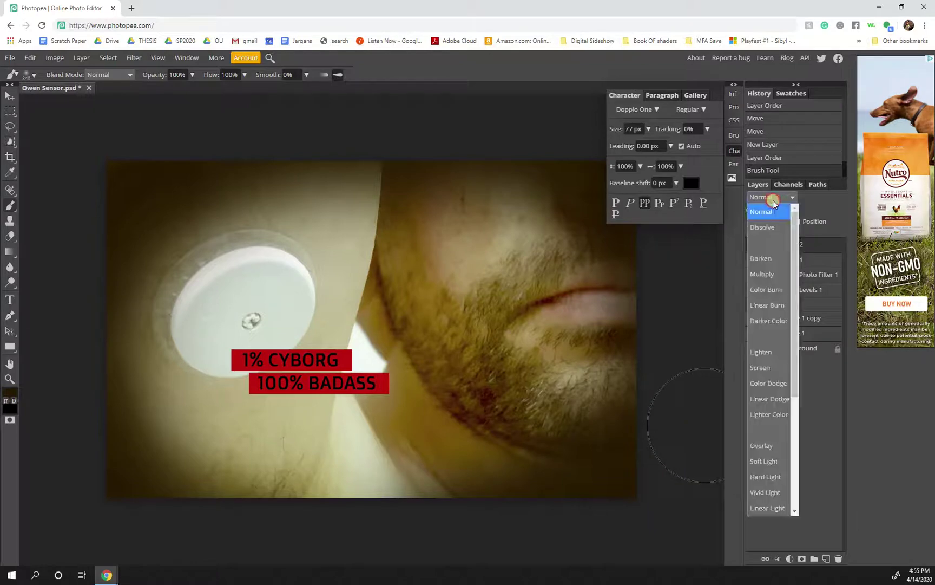
click(778, 275)
click(796, 210)
drag(800, 223, 781, 224)
right_click(782, 223)
Step: Try placing Layer 1 and Layer 2 together below the Levels 1 adjustment layer and compare the image with Layer 2 hidden and shown
click(771, 249)
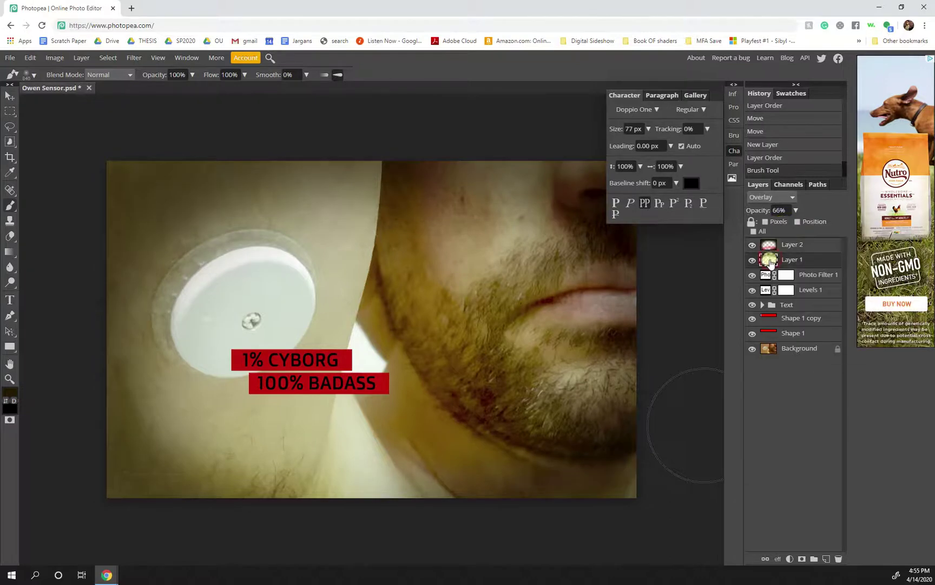
shift+click(769, 262)
drag(769, 261, 774, 297)
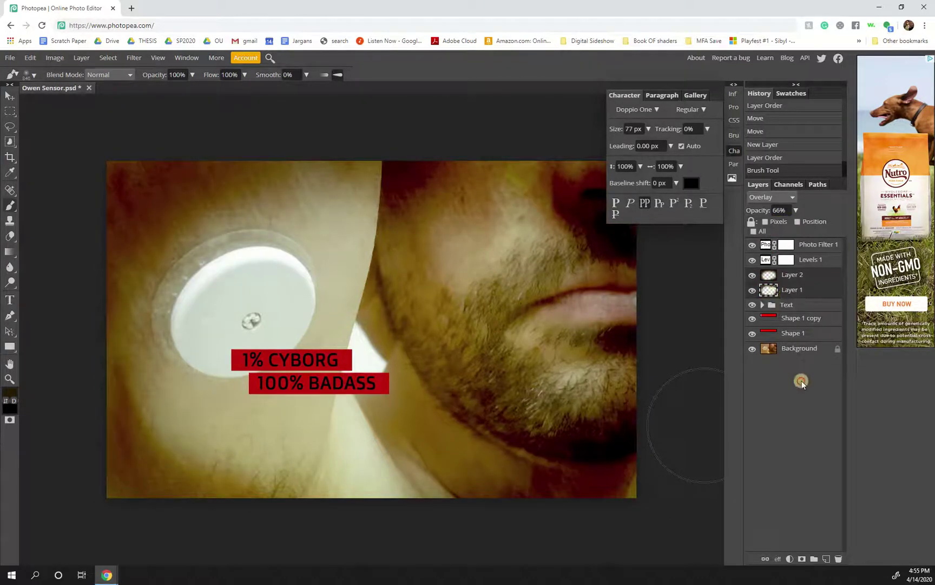
click(755, 275)
click(753, 275)
click(751, 276)
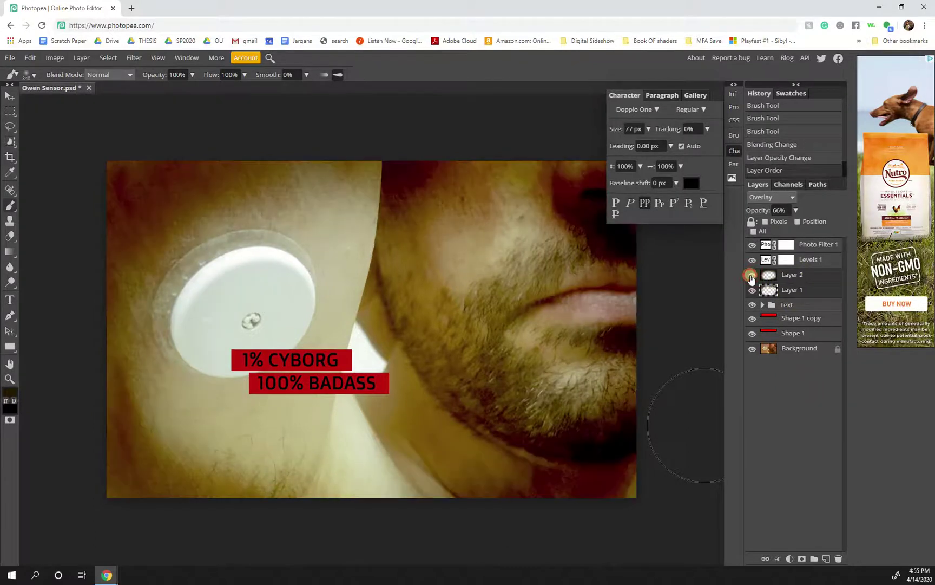
Step: Reduce the opacity of the vignette on Layer 2 further
click(793, 273)
click(796, 210)
drag(793, 221, 780, 220)
drag(794, 281, 778, 224)
click(795, 210)
Step: Set Layer 1's opacity to 76% and return both painted layers to above Photo Filter 1
click(792, 290)
click(795, 210)
drag(779, 290, 787, 224)
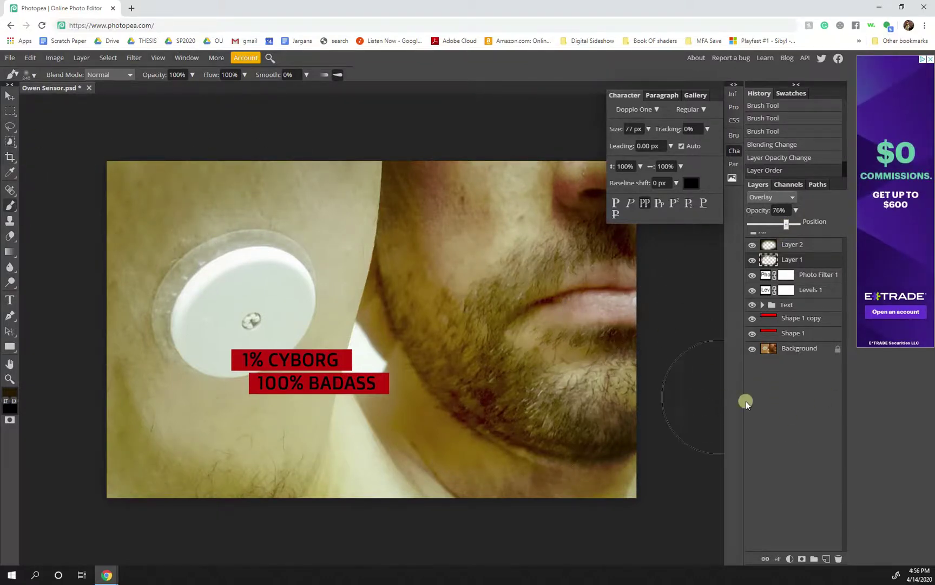
Step: Add an empty layer directly above Layer 1, switch to the Move tool and set Layer 1's opacity to 61%
click(824, 560)
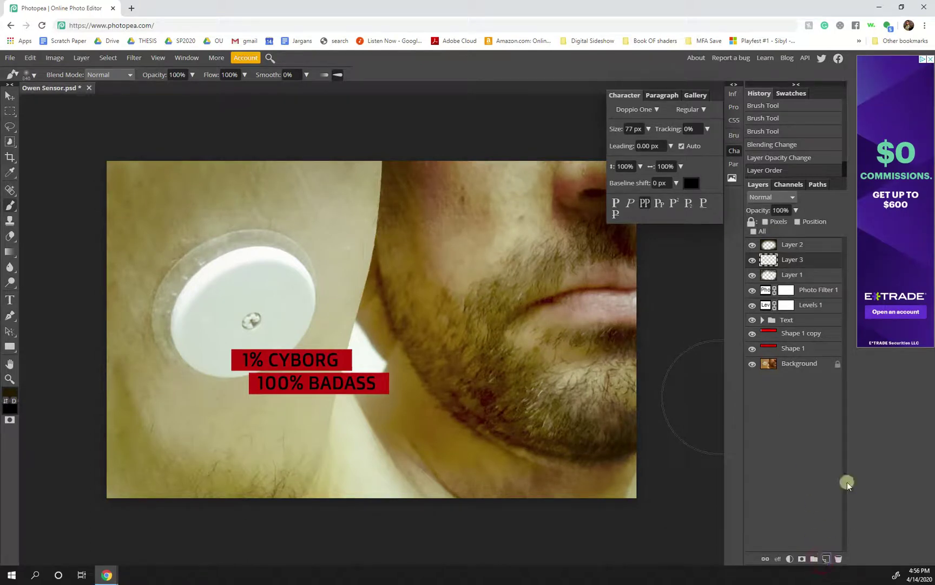
click(8, 92)
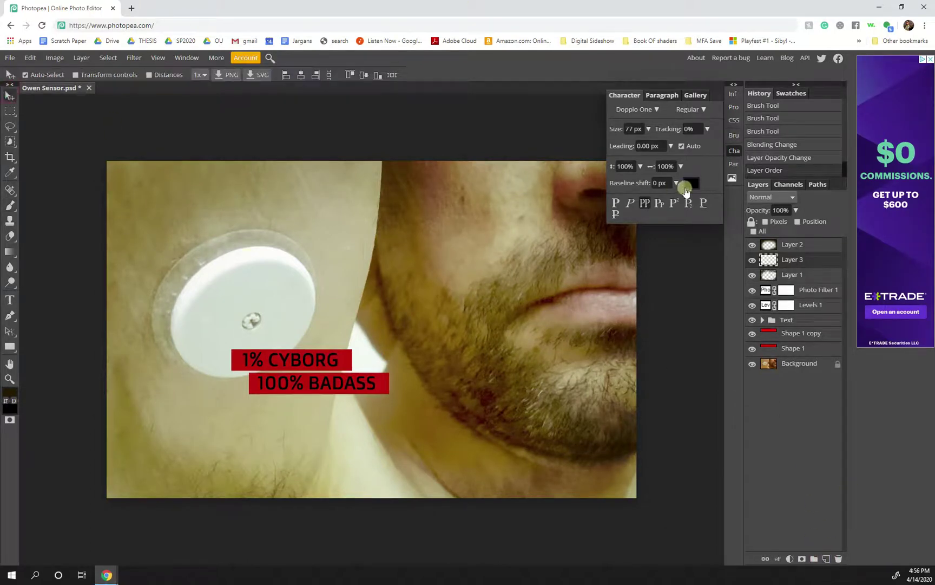
click(800, 275)
click(796, 210)
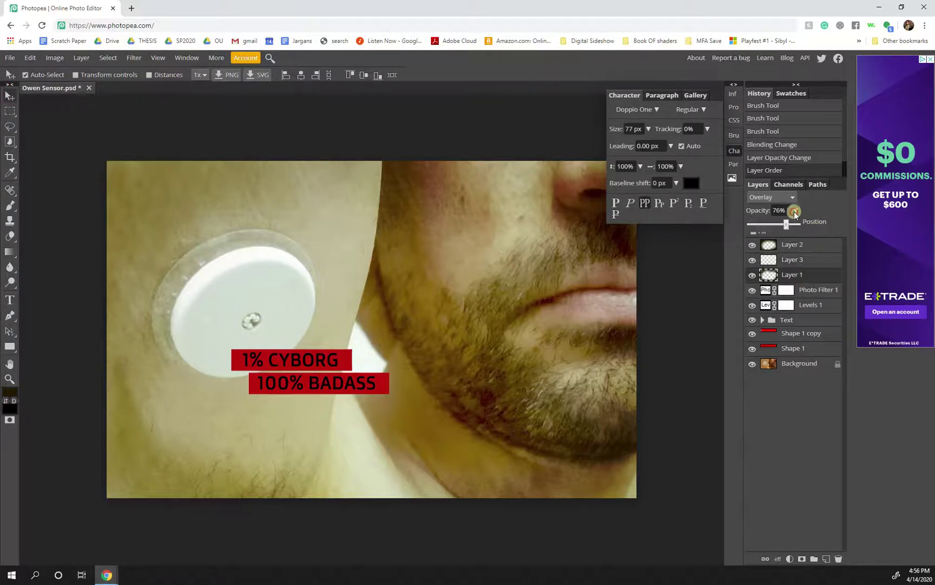
mouse_move(777, 224)
mouse_down()
mouse_move(769, 227)
mouse_move(787, 228)
mouse_up()
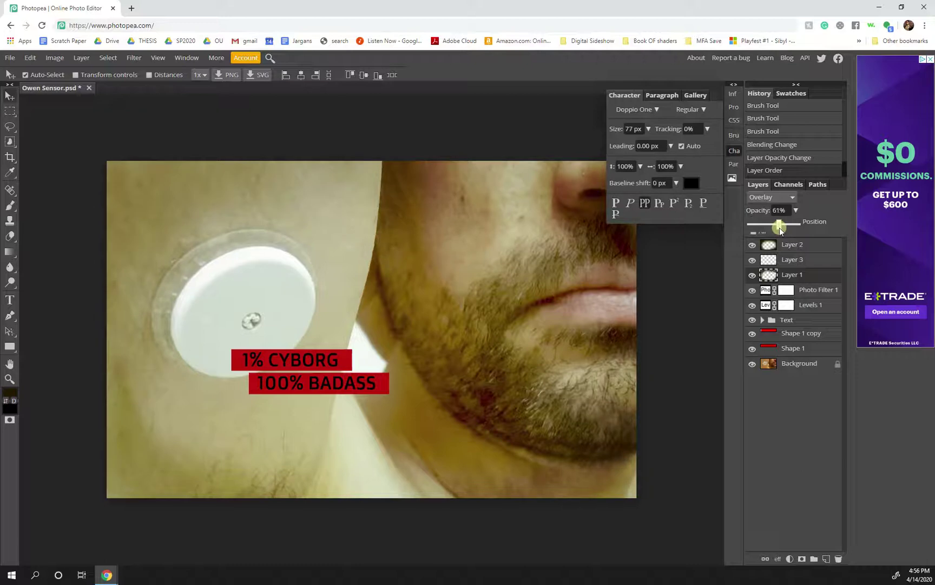
Step: Set Layer 2's opacity to 32% and its blend mode to Overlay
click(791, 260)
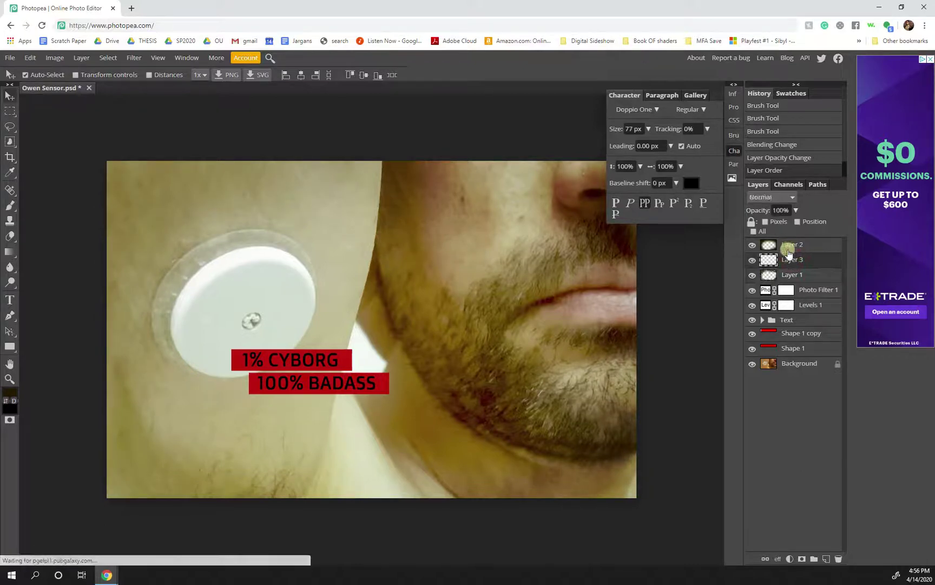
click(792, 245)
click(796, 210)
drag(793, 227, 765, 226)
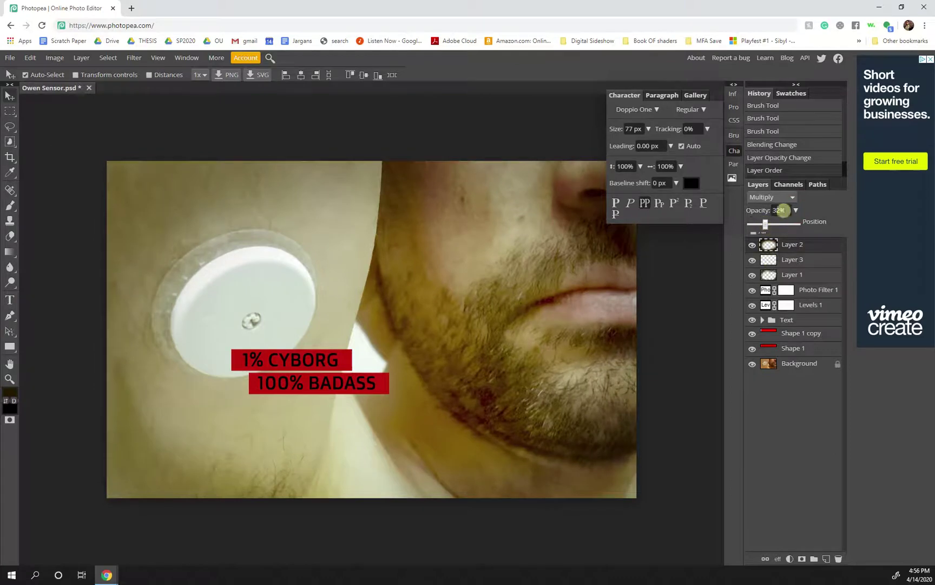
click(785, 196)
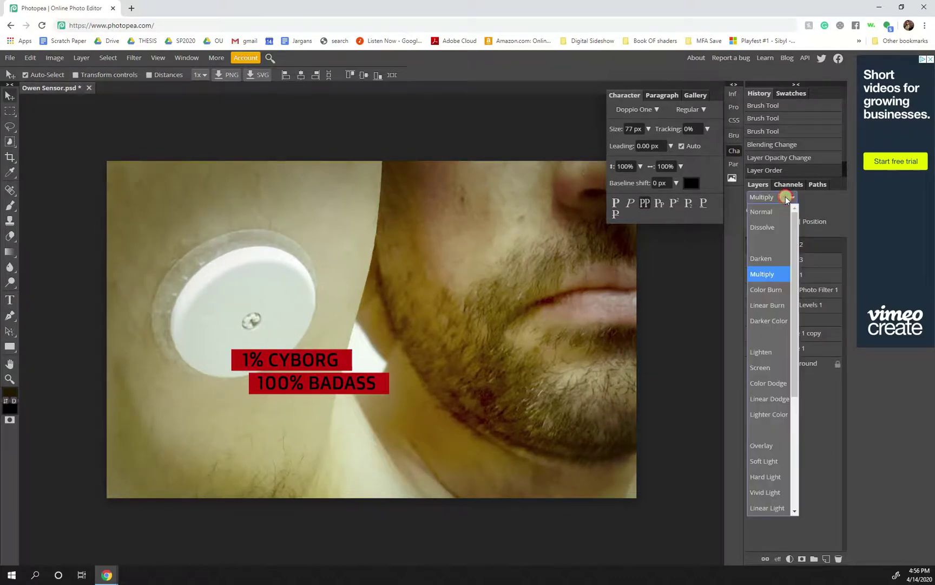
click(763, 446)
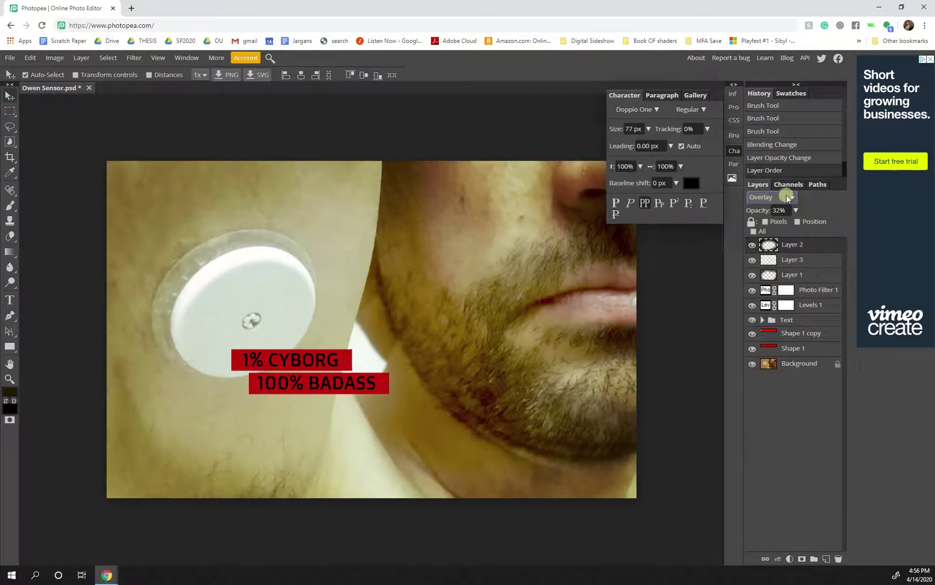
Step: Move Layer 3 above Layer 2 and fill the whole layer with the near-black foreground colour using the Paint Bucket
drag(793, 262, 796, 243)
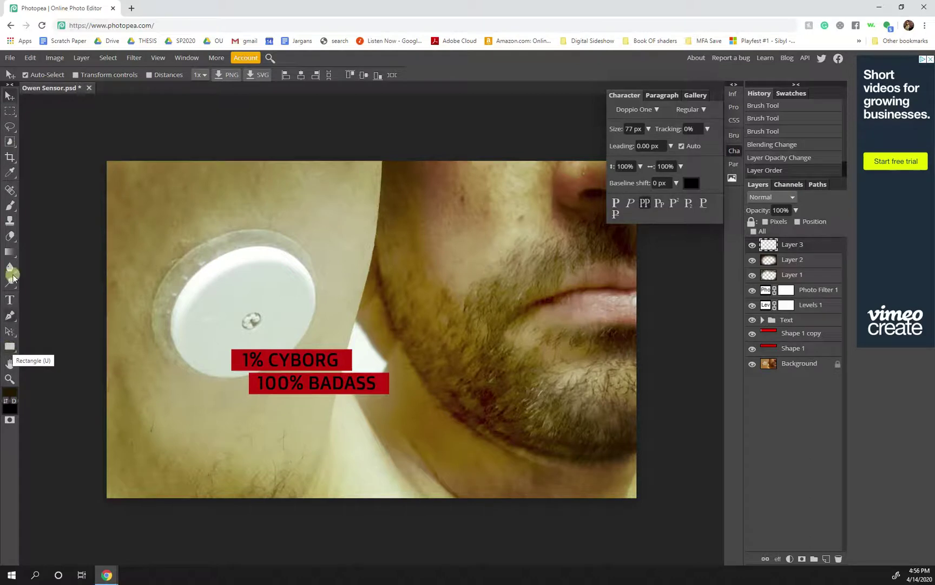
right_click(12, 252)
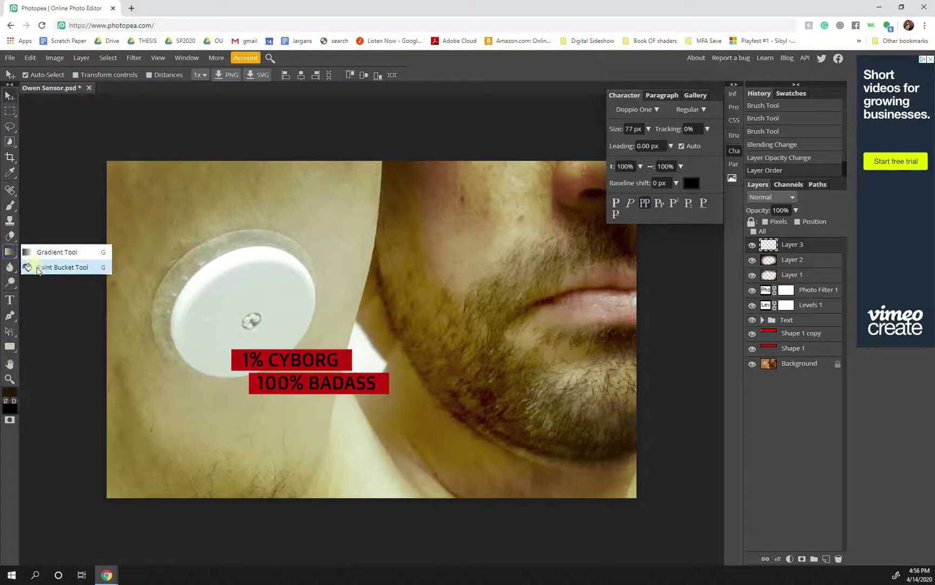
click(11, 390)
click(185, 258)
click(264, 263)
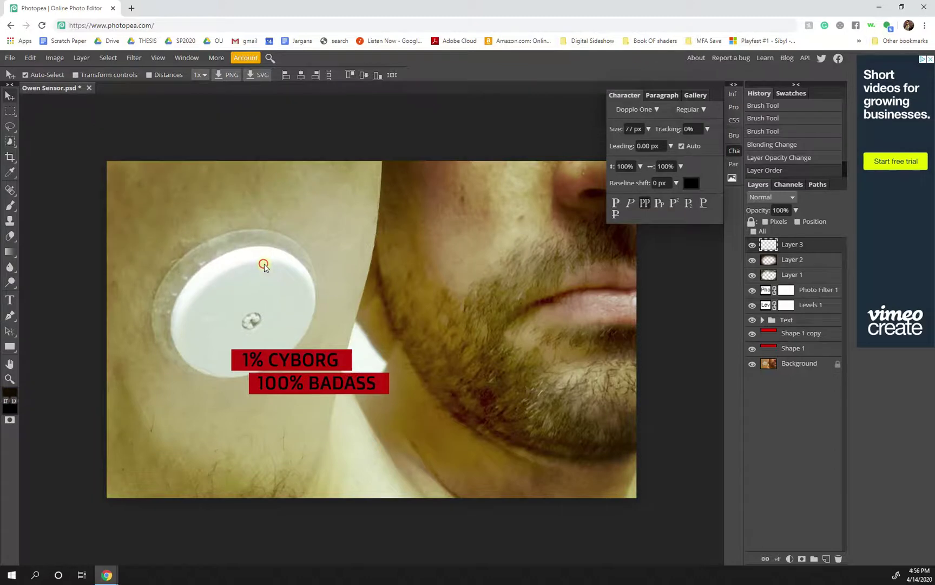
click(409, 224)
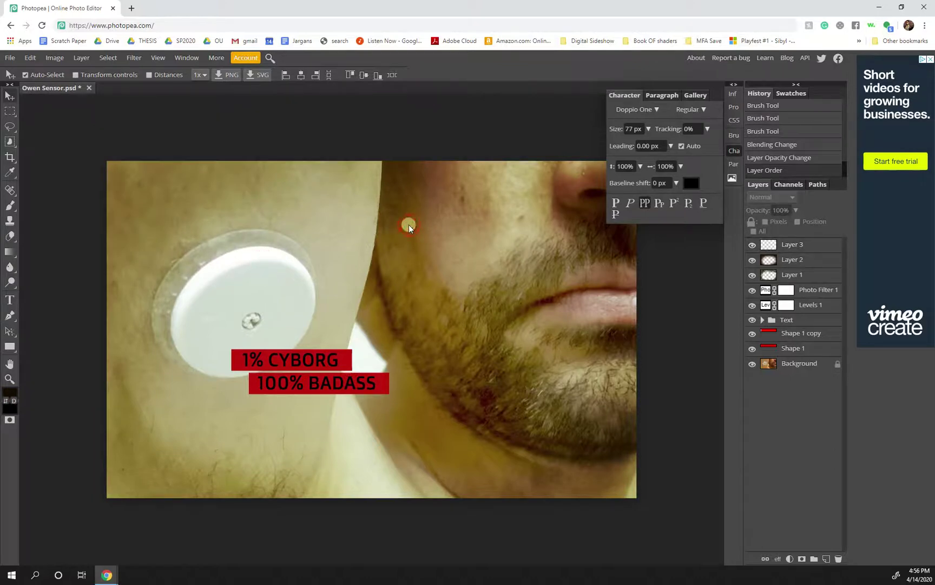
click(802, 246)
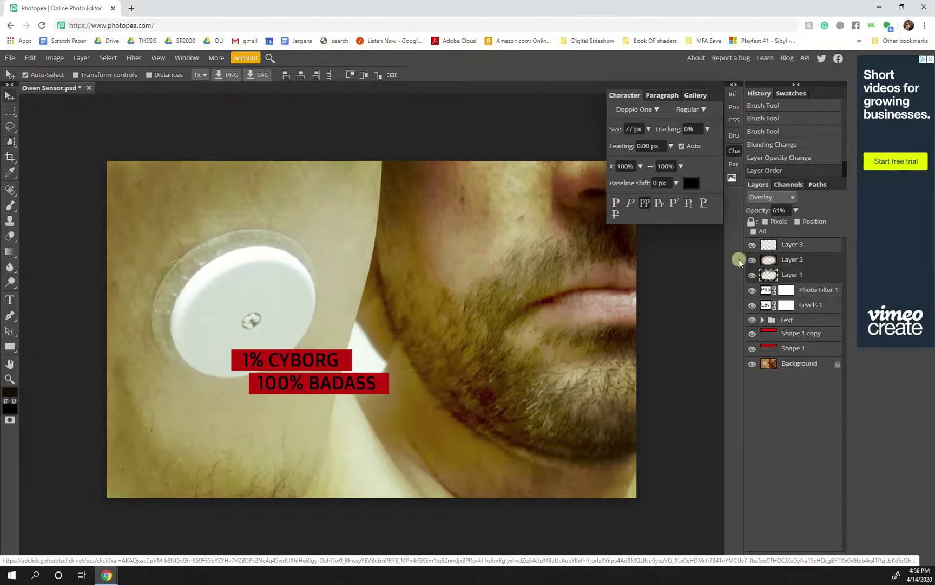
click(771, 246)
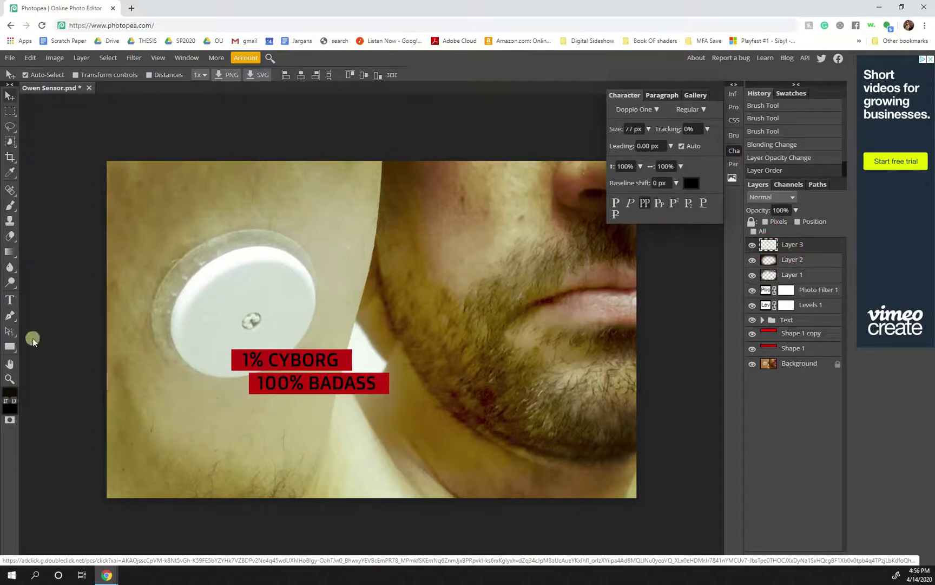
right_click(9, 251)
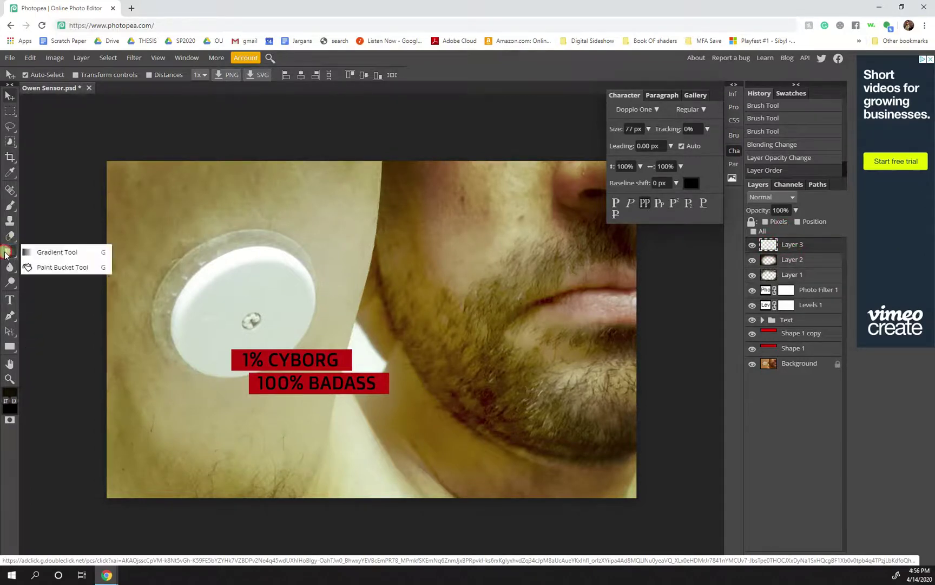
click(51, 266)
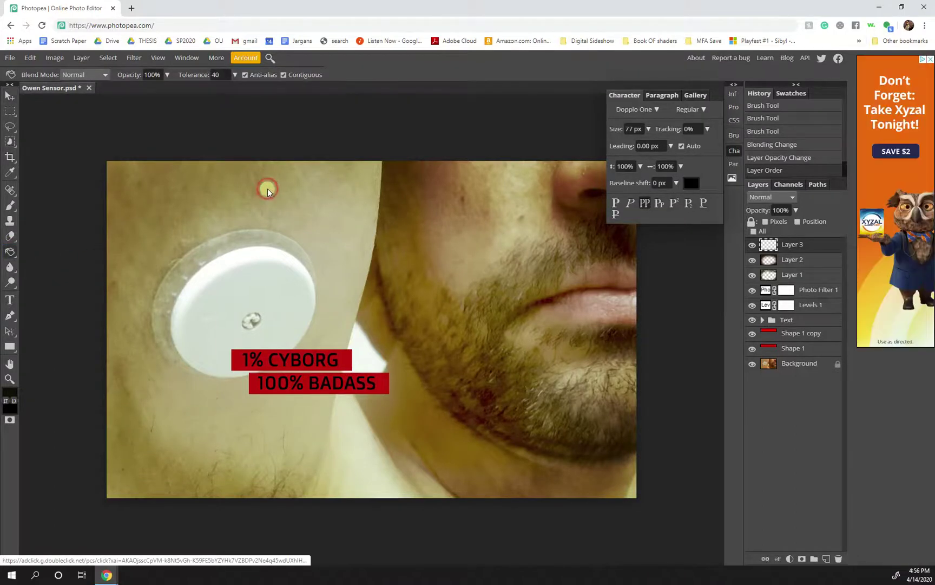
click(266, 190)
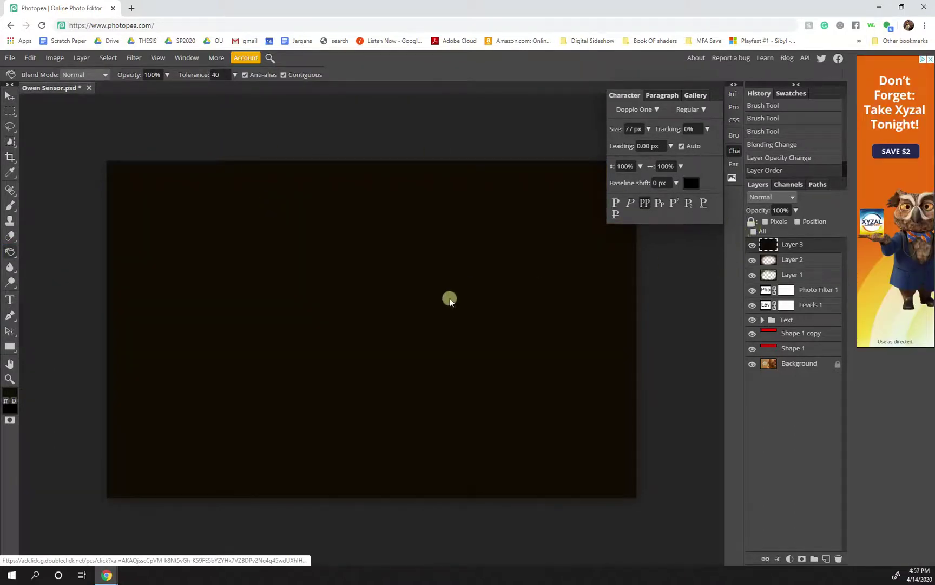
Step: Apply the Add Noise filter to Layer 3 with a 35% amount, Uniform distribution and Monochromatic enabled
click(9, 95)
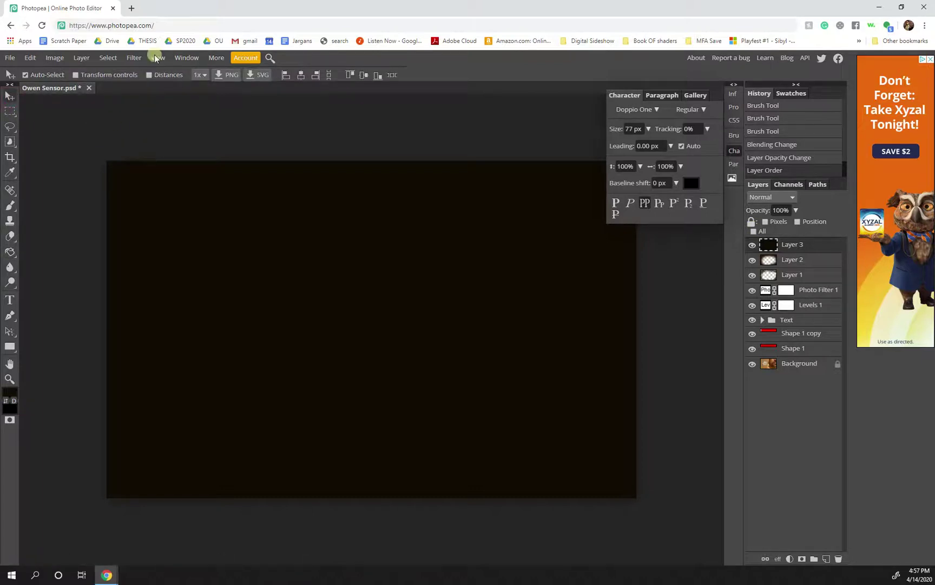
click(141, 58)
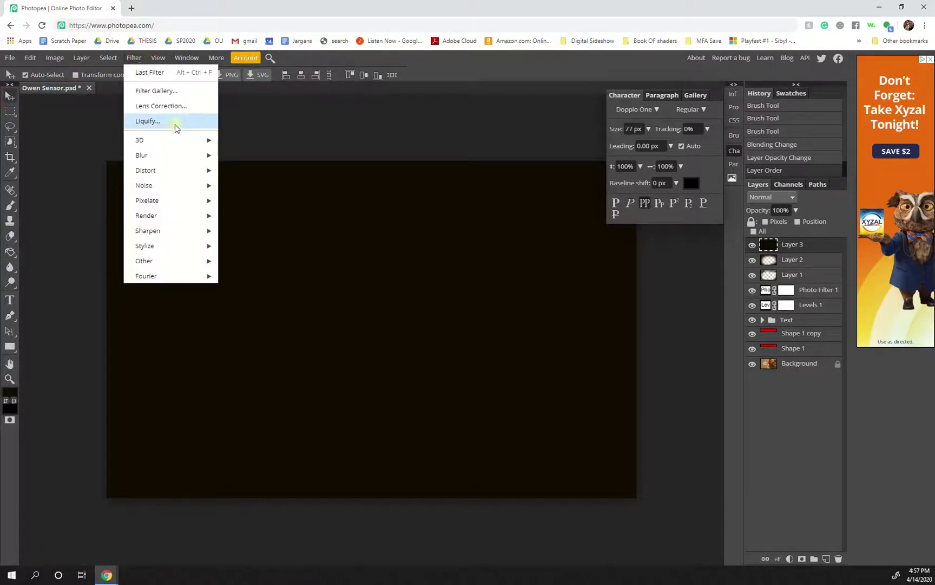
mouse_move(163, 185)
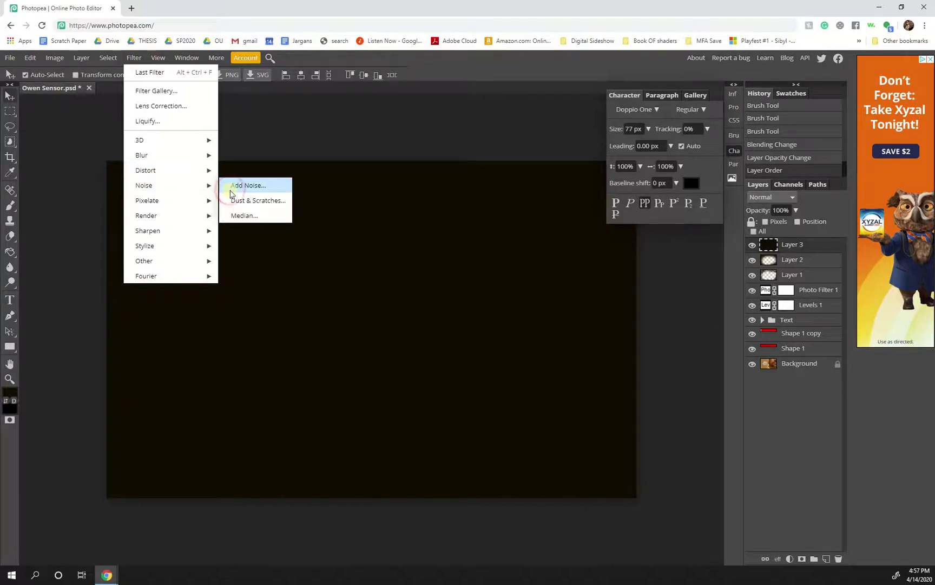
click(232, 187)
mouse_move(98, 164)
mouse_down()
mouse_move(146, 164)
mouse_move(107, 165)
mouse_up()
click(132, 180)
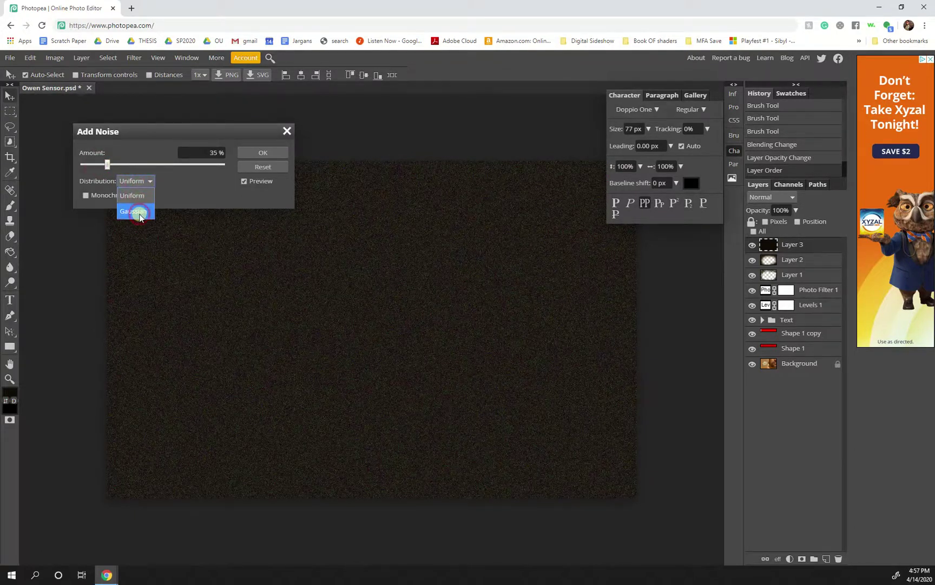
click(138, 212)
click(132, 180)
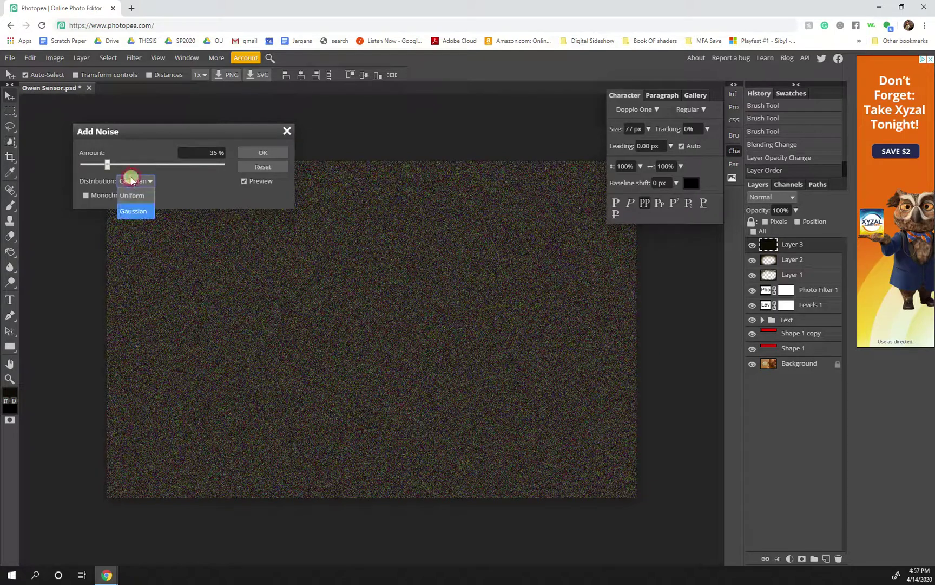
click(132, 196)
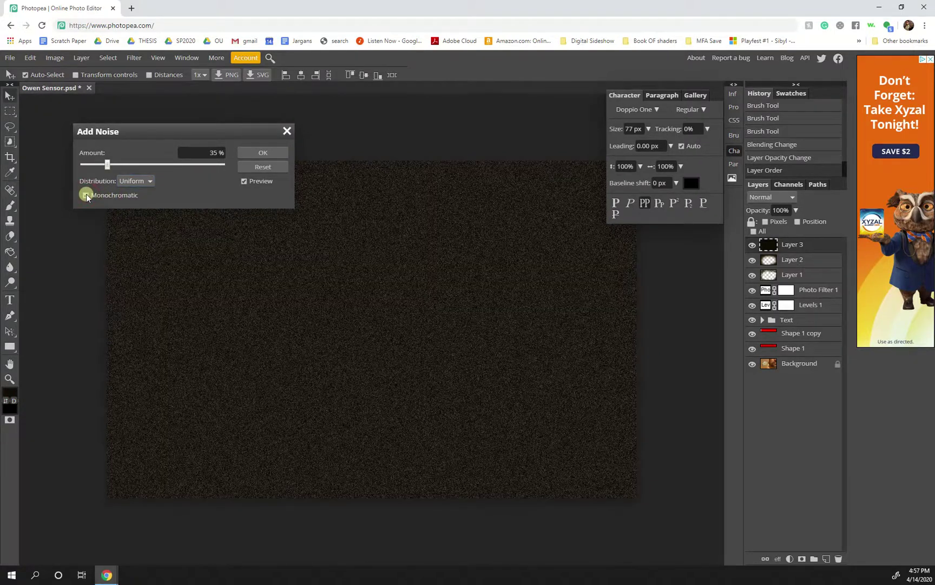
click(260, 154)
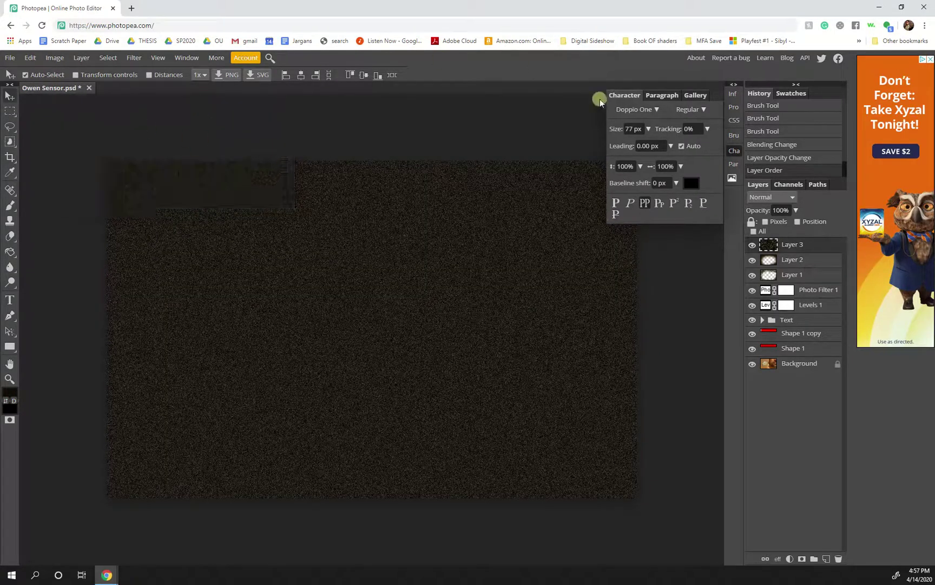
Step: Try the Lighten, Screen, Color Dodge, Linear Dodge, Lighter Color and Overlay blend modes on the noise-filled Layer 3
click(769, 197)
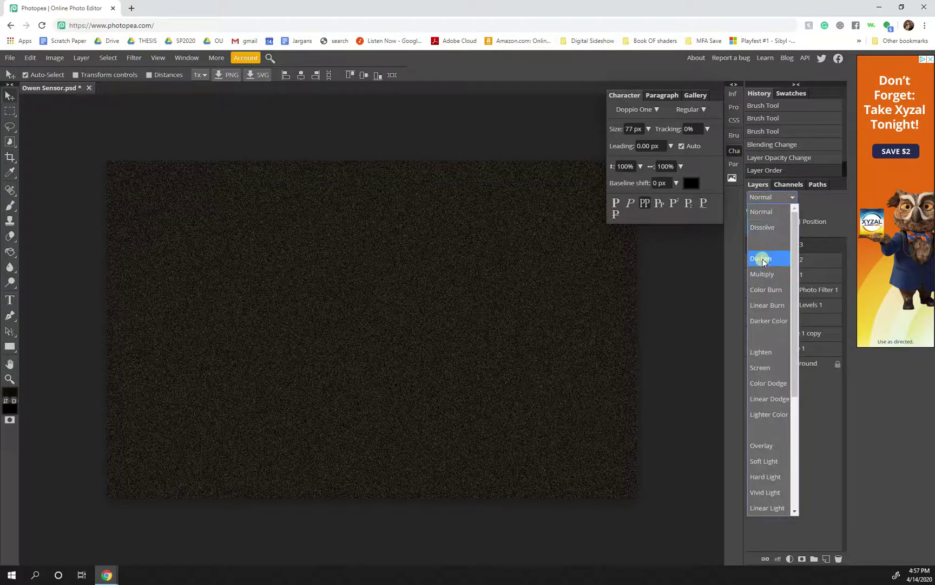
click(763, 352)
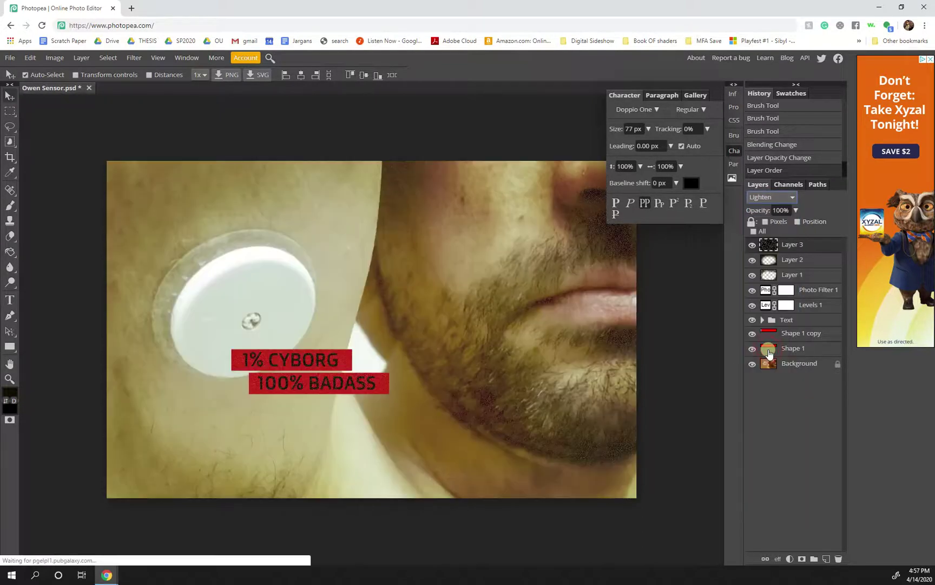
click(764, 197)
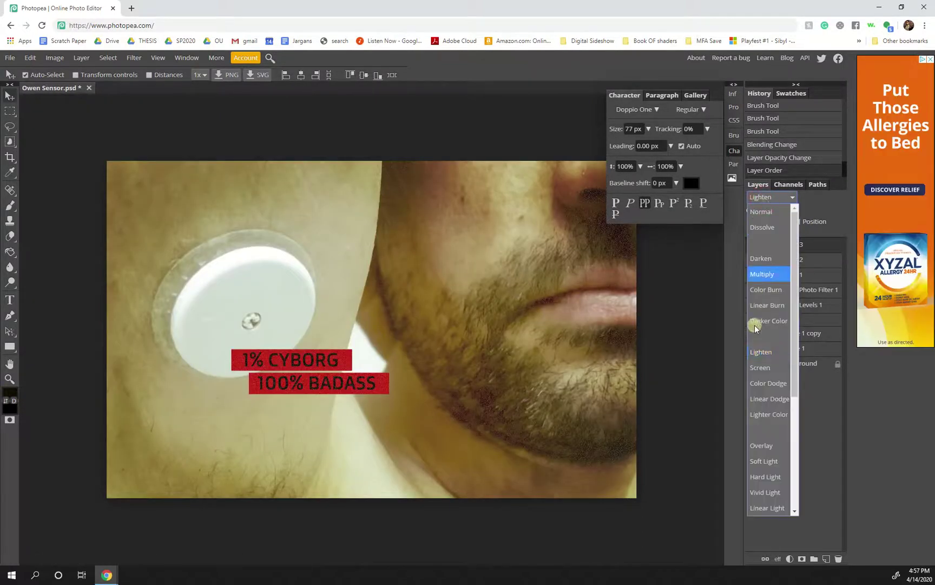
click(759, 366)
click(771, 197)
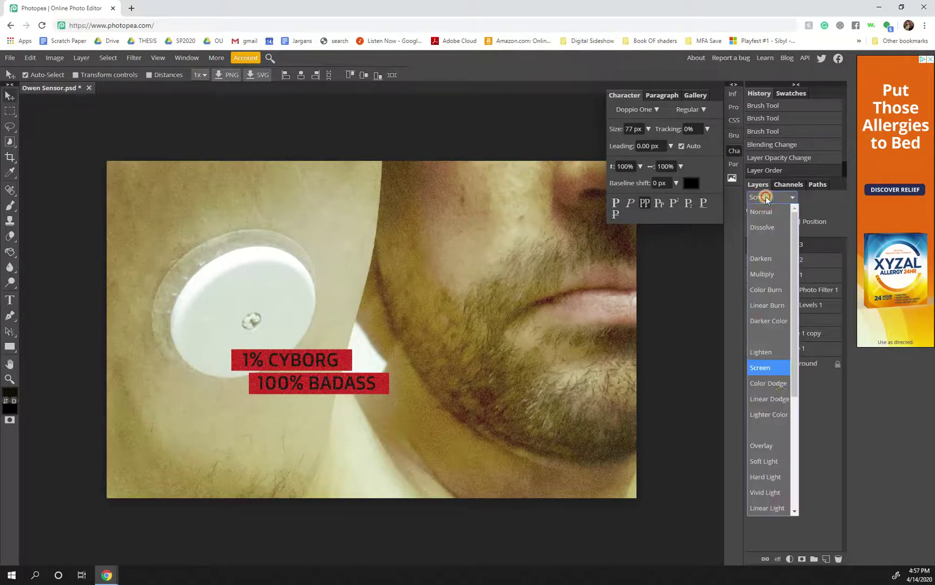
click(779, 391)
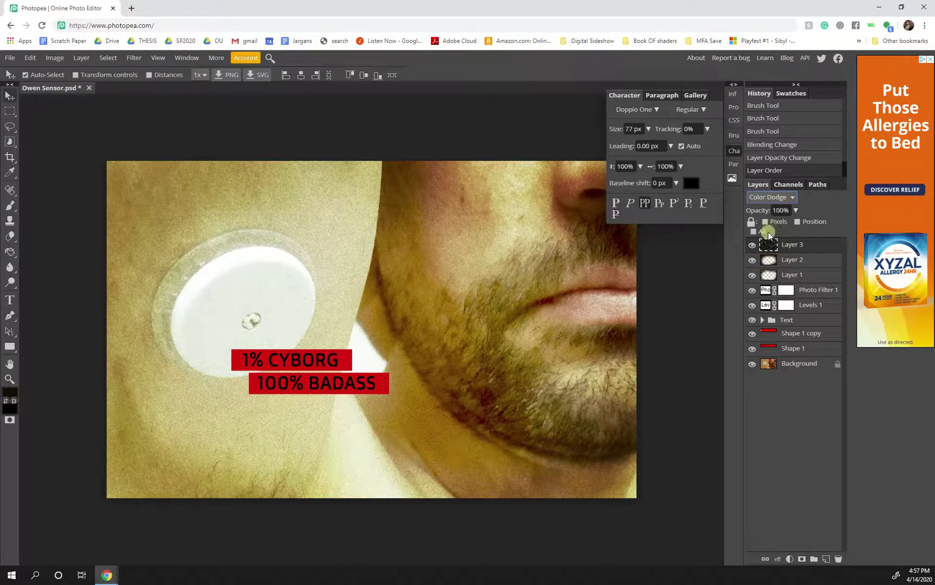
click(765, 197)
click(767, 400)
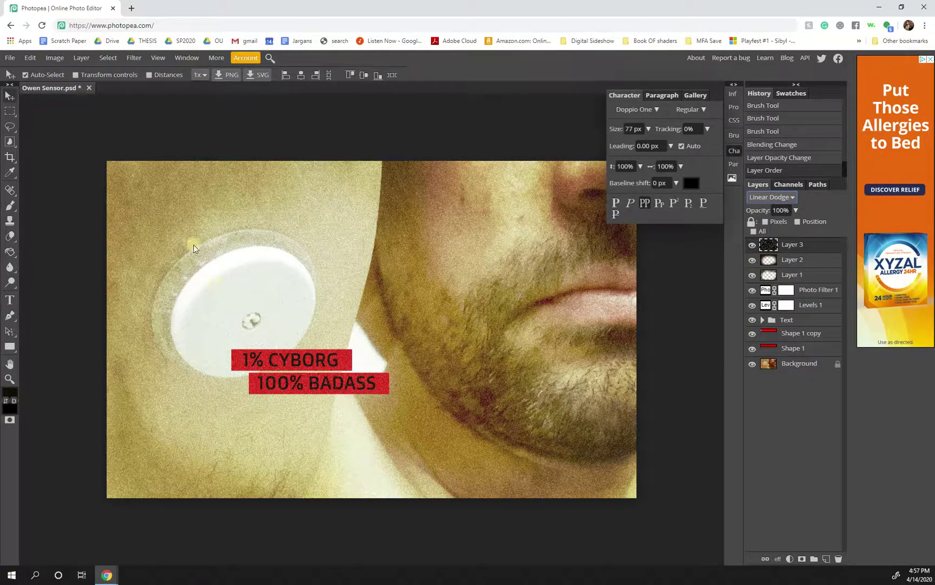
click(788, 203)
click(779, 414)
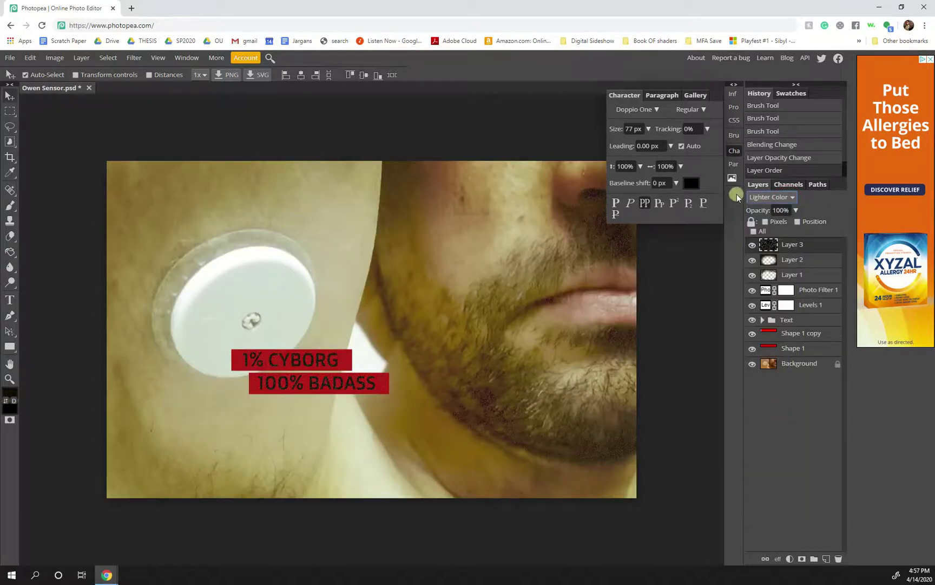
click(774, 197)
click(769, 443)
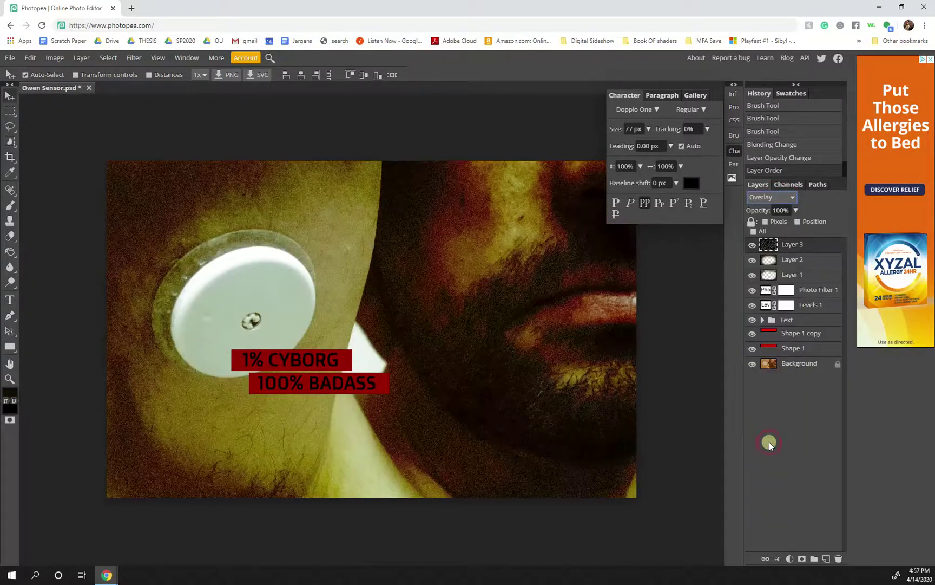
Step: Set Layer 3 to Soft Light at 35% opacity and compare the image with Photo Filter 1 hidden and shown
click(774, 197)
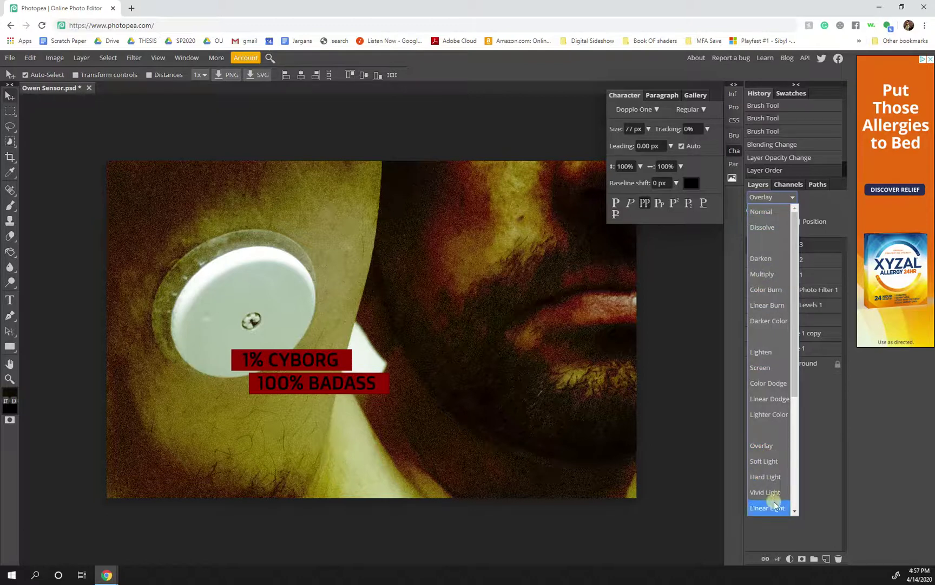
click(764, 461)
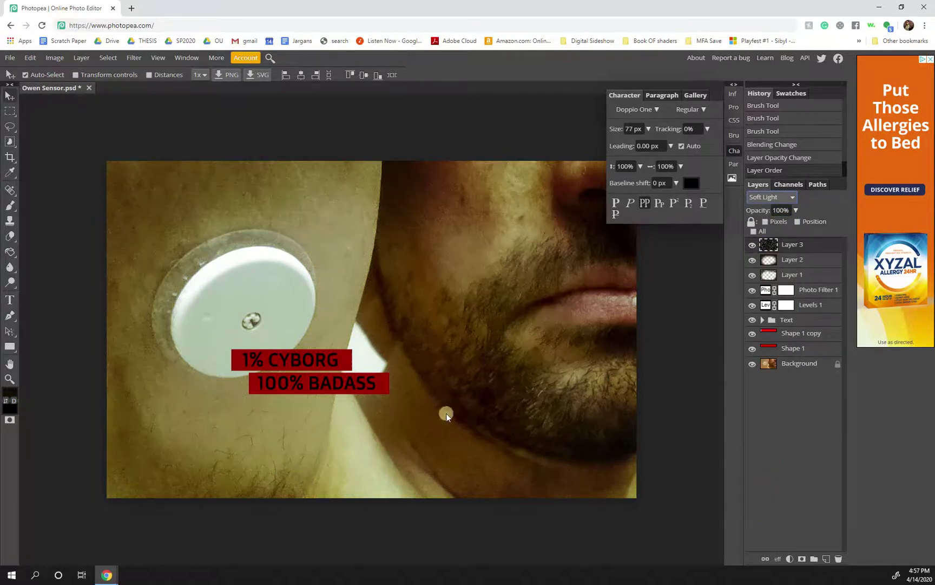
drag(797, 214, 767, 228)
right_click(769, 230)
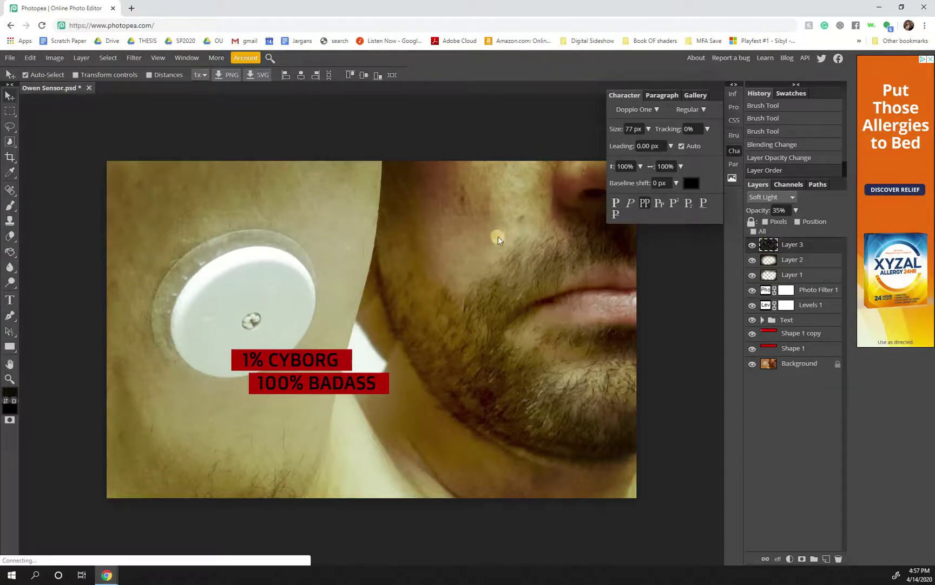
click(752, 290)
click(751, 291)
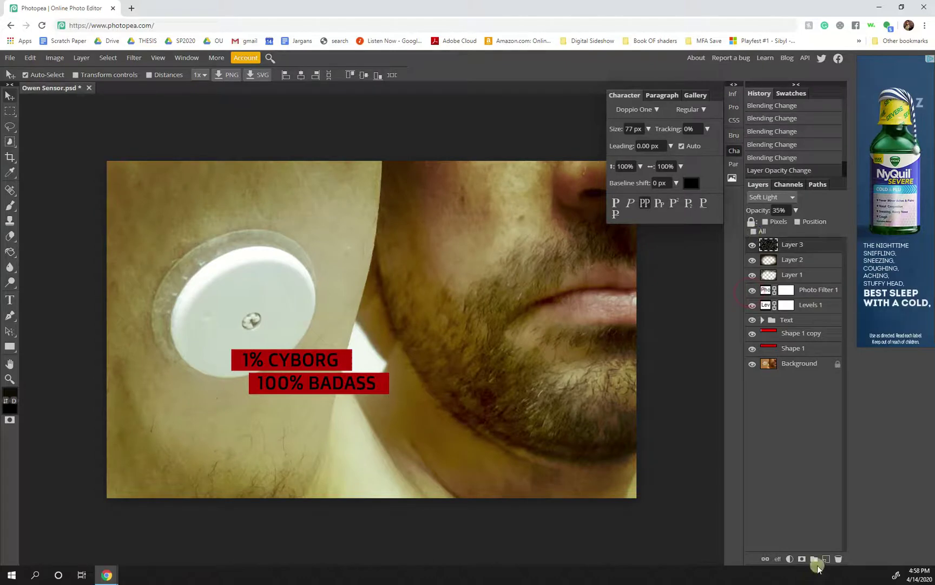
Step: Add a Hue/Saturation adjustment layer above Layer 3 and set its hue to 155
click(790, 559)
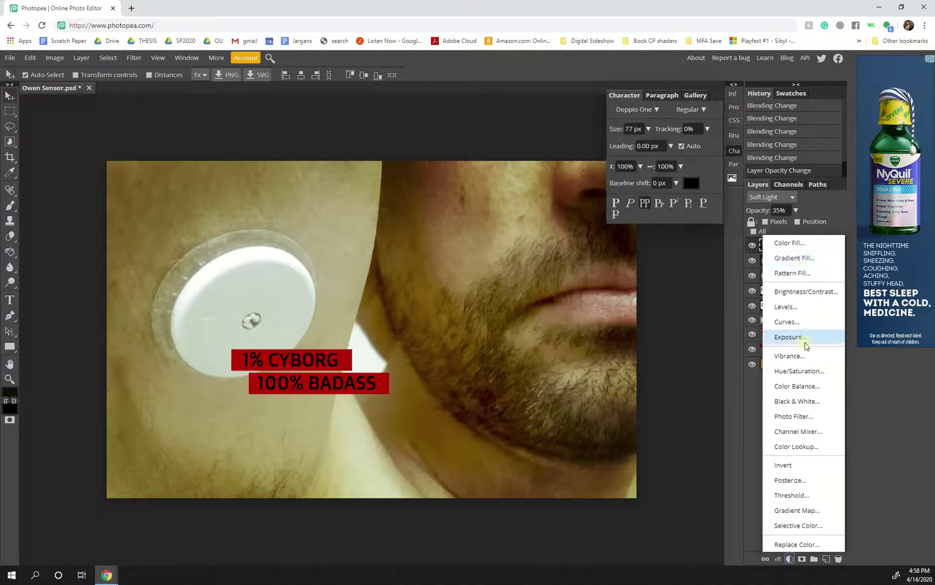
click(803, 374)
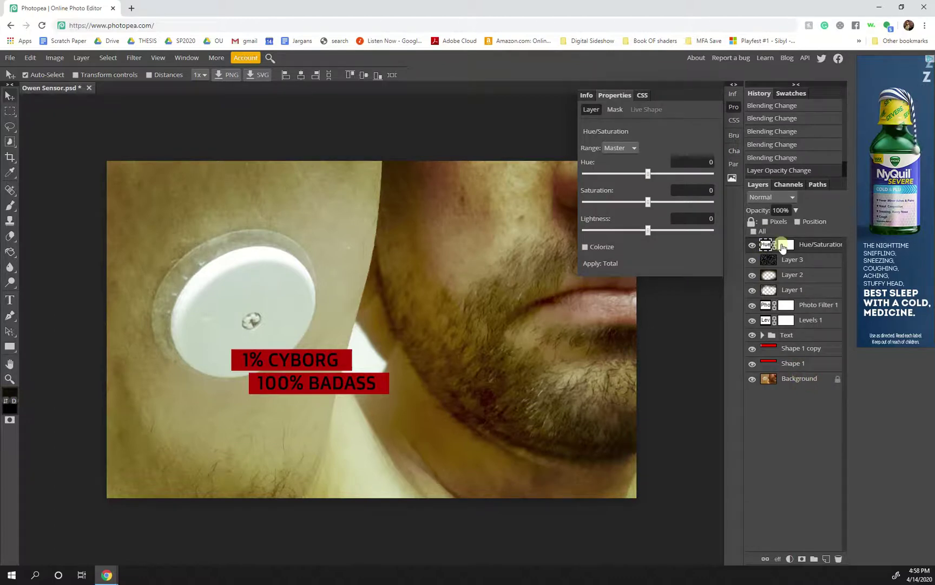
drag(651, 176, 703, 182)
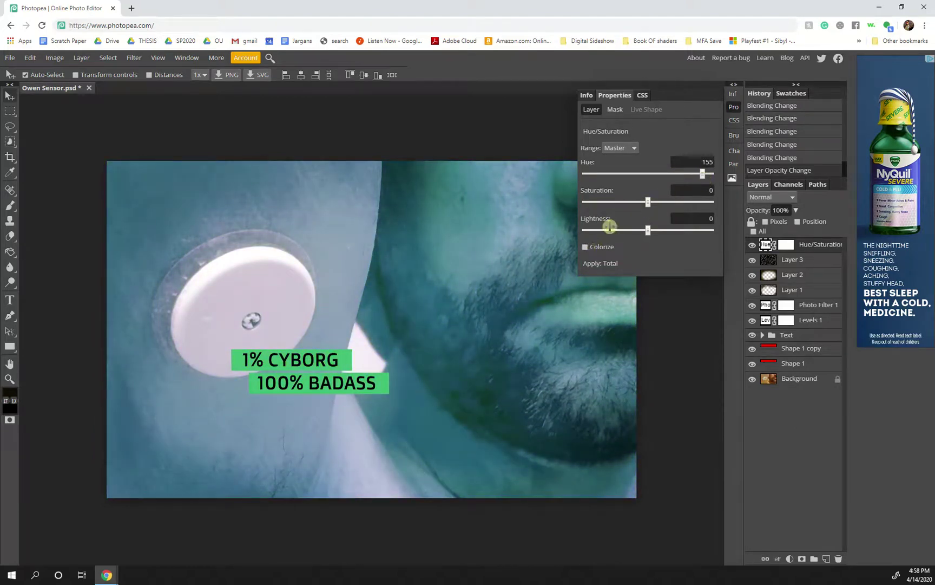
Step: Colorize the Hue/Saturation adjustment with hue 106 and saturation 16
click(586, 247)
drag(650, 177, 692, 171)
click(653, 204)
drag(651, 202, 648, 230)
mouse_move(692, 171)
mouse_down()
mouse_move(623, 179)
mouse_move(700, 182)
mouse_move(685, 185)
mouse_up()
Step: Move the Hue/Saturation layer down to directly above the Background and make the Text group visible
drag(767, 248, 757, 291)
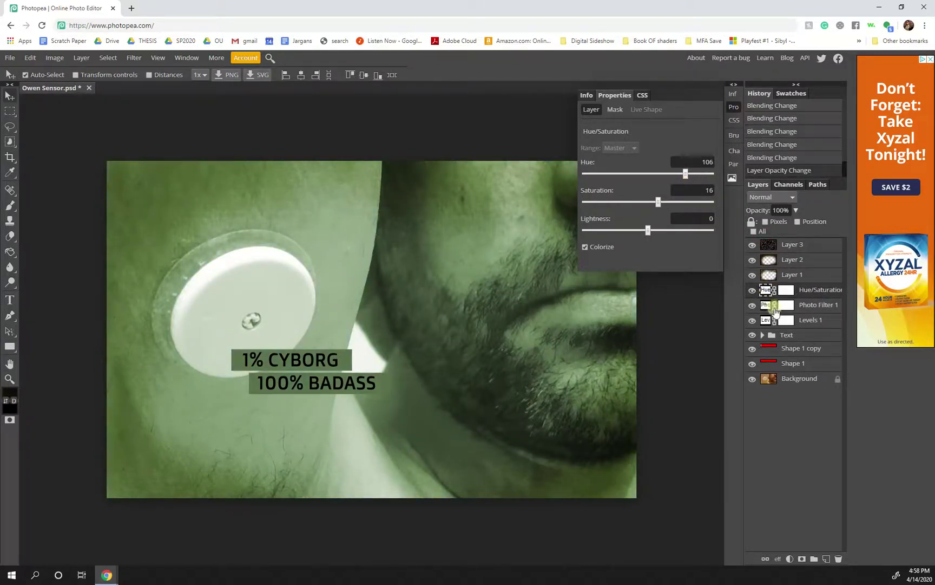
drag(753, 292, 813, 374)
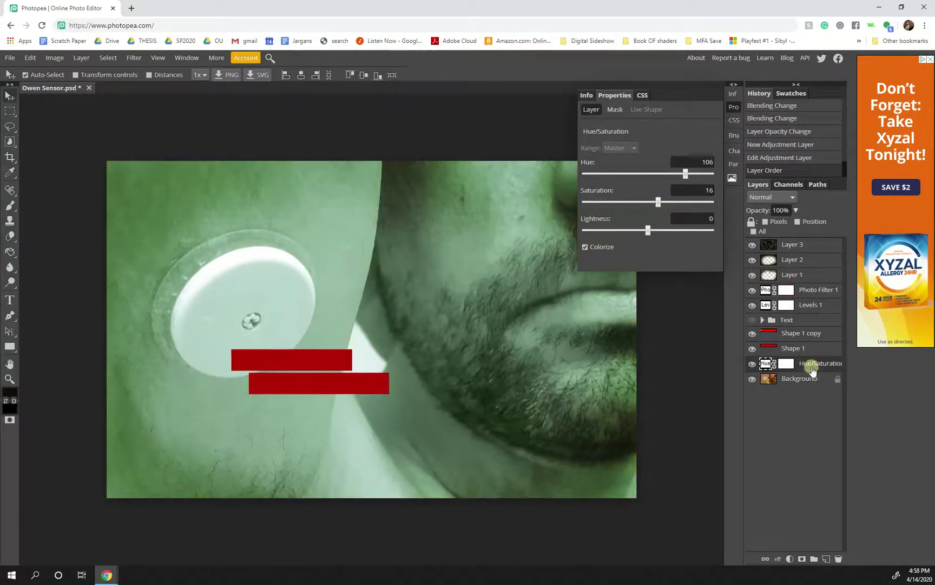
click(753, 320)
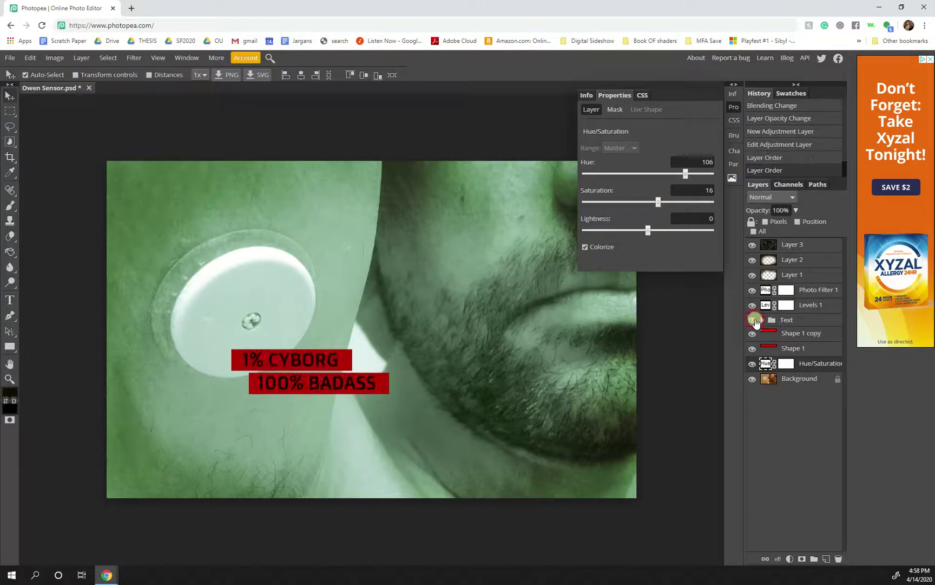
Step: Set the Hue/Saturation adjustment to hue -142, saturation 14 and lightness 10
drag(668, 176, 670, 209)
right_click(655, 206)
click(653, 204)
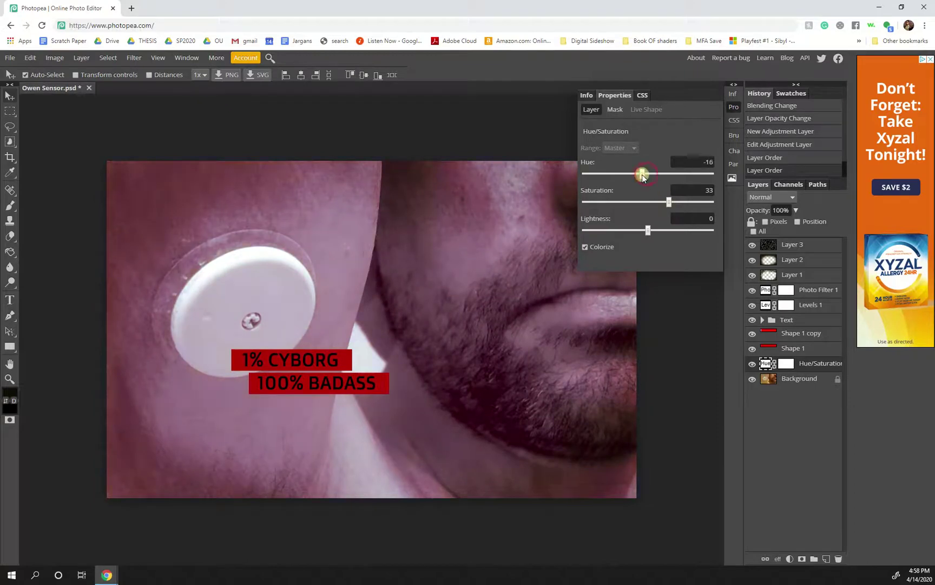
drag(632, 178, 598, 174)
drag(648, 230, 656, 203)
Step: Lower the Hue/Saturation layer's opacity to 56%
click(817, 359)
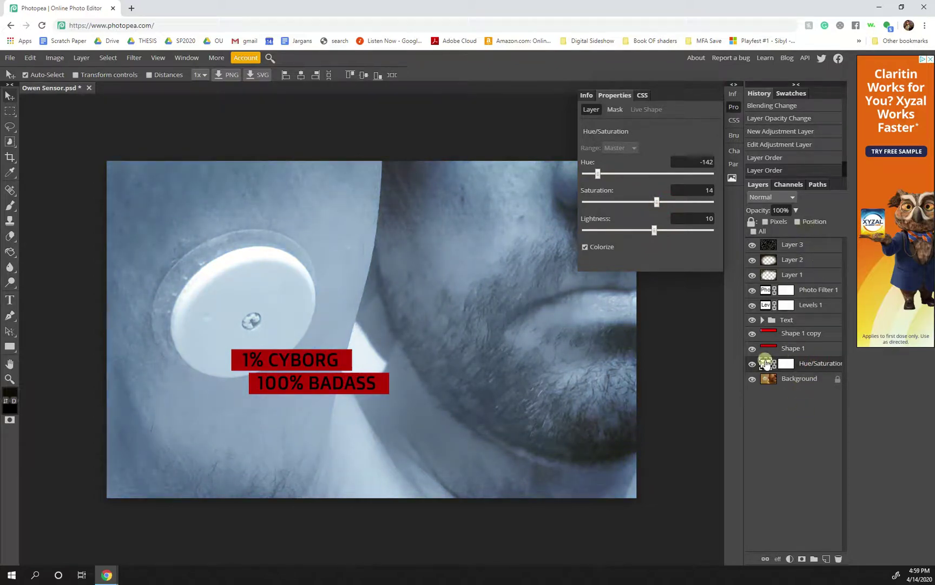
click(795, 210)
drag(799, 223, 779, 228)
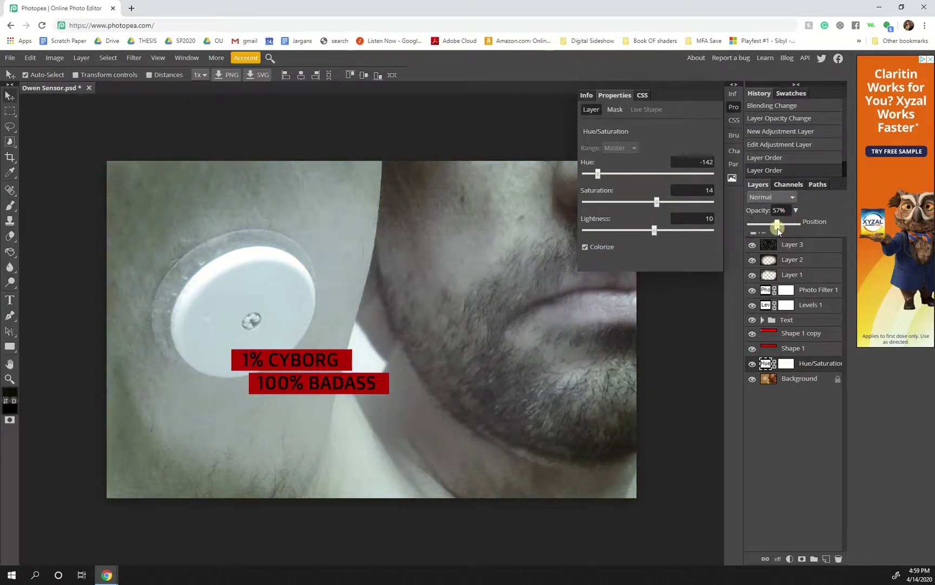
click(616, 94)
click(733, 106)
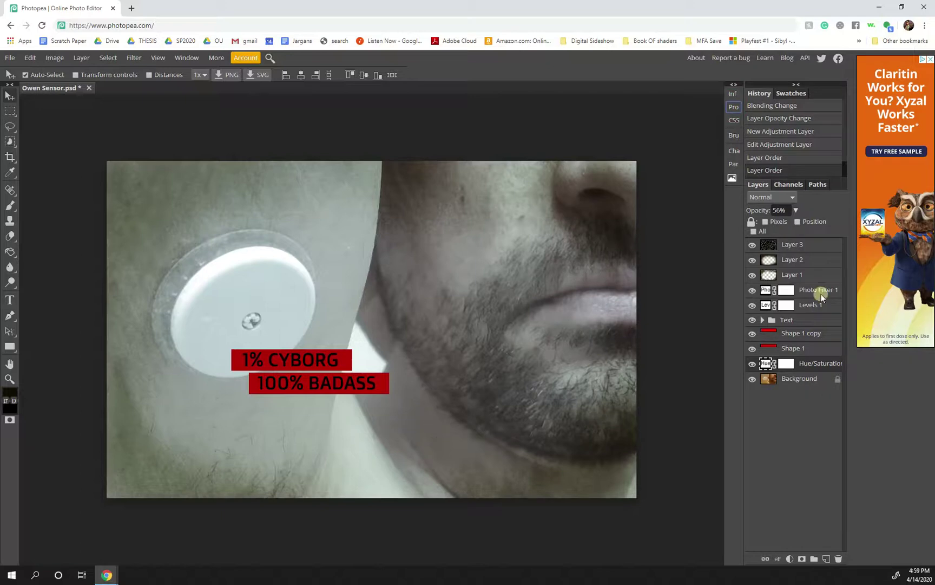
Step: Reduce the opacity of the two red bars, Shape 1 and Shape 1 copy, to 66%
click(789, 320)
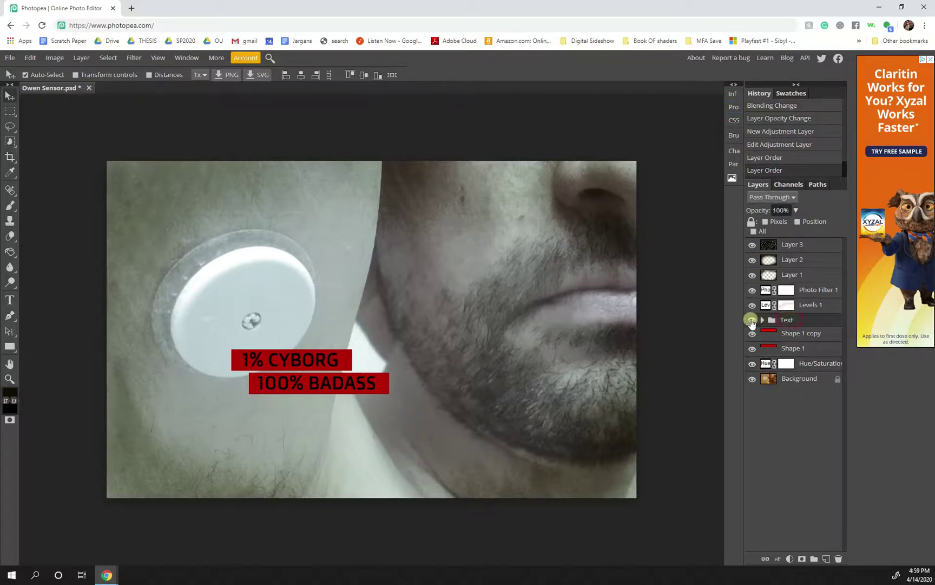
click(798, 335)
shift+click(800, 348)
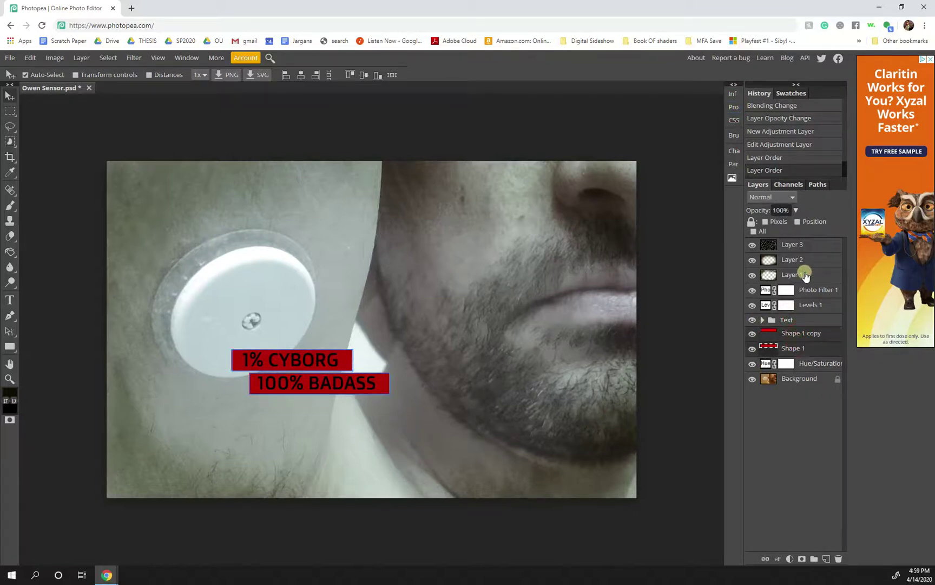
drag(796, 212, 779, 227)
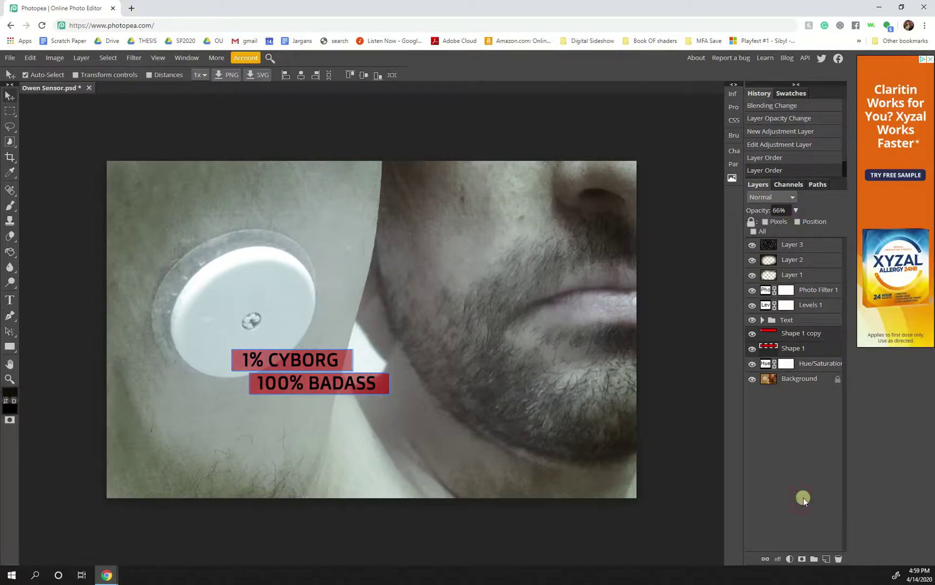
click(688, 483)
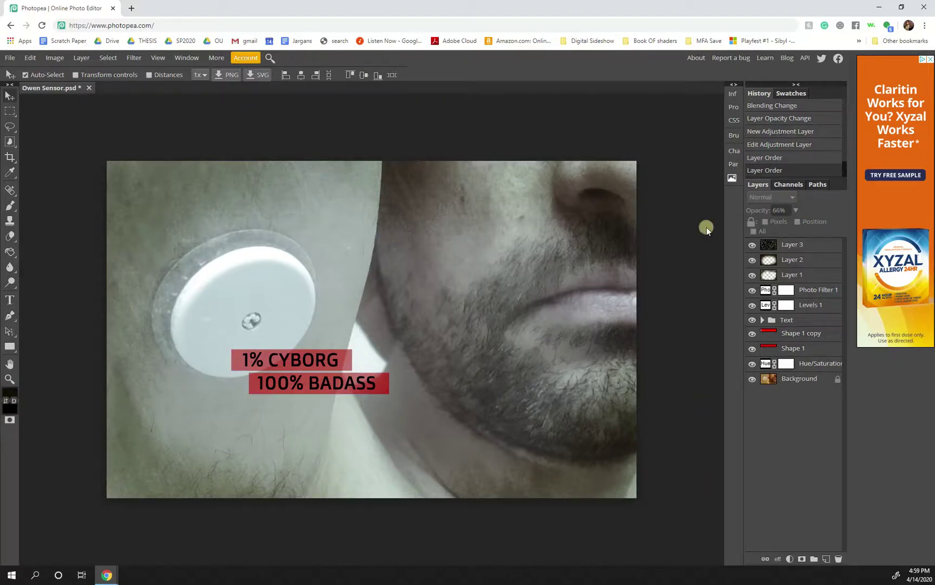
Step: Change the text color of both the "100% Badass" and "1% Cyborg" captions to white (ffffff)
click(762, 320)
click(799, 335)
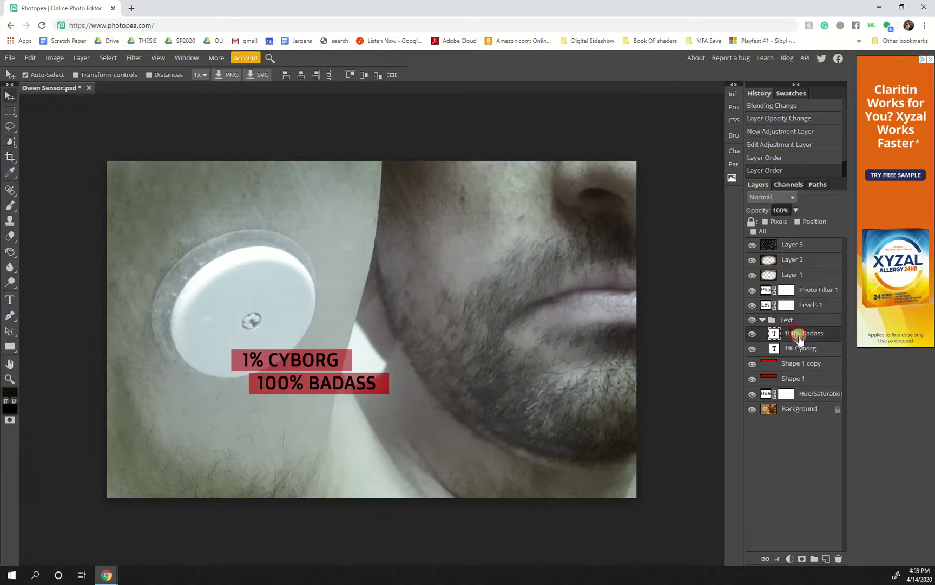
click(801, 349)
click(736, 151)
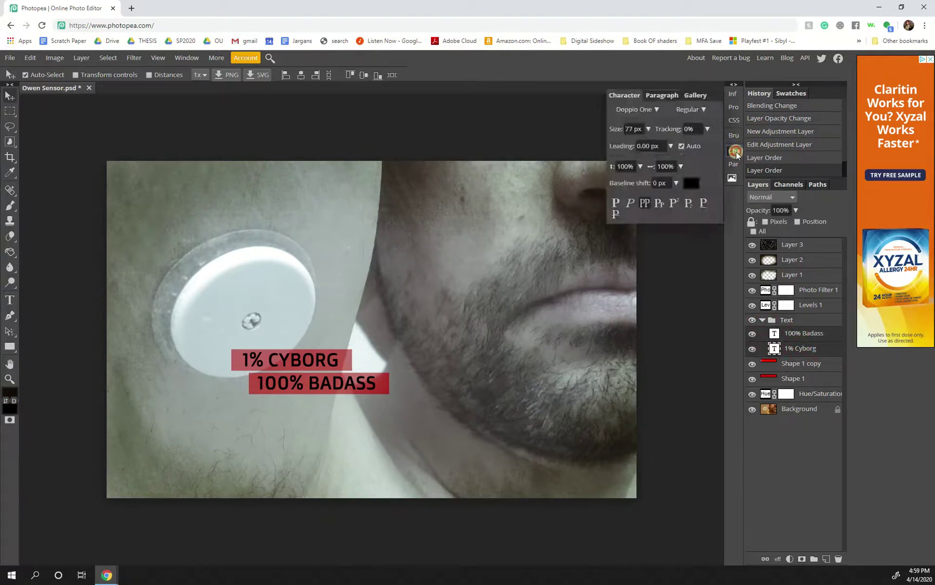
click(691, 183)
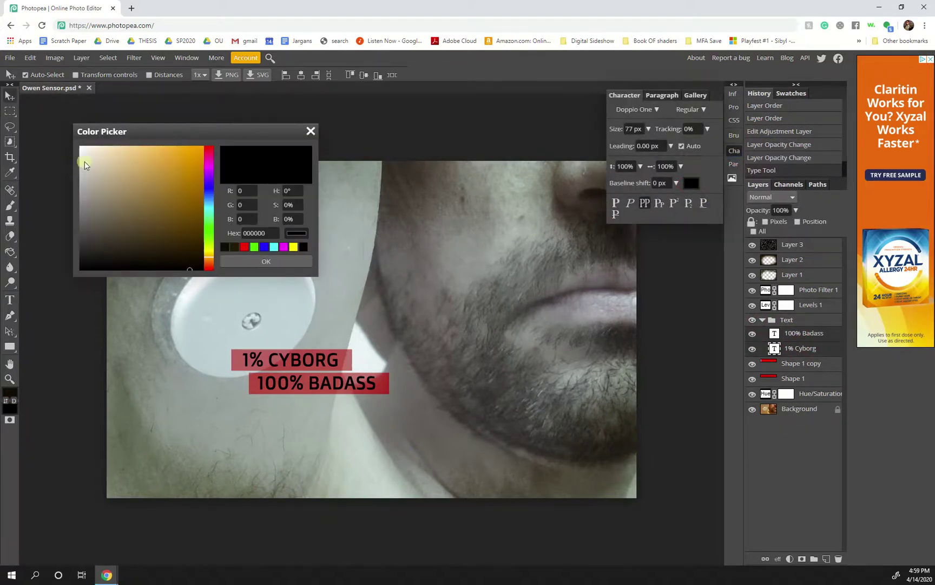
drag(85, 164, 79, 148)
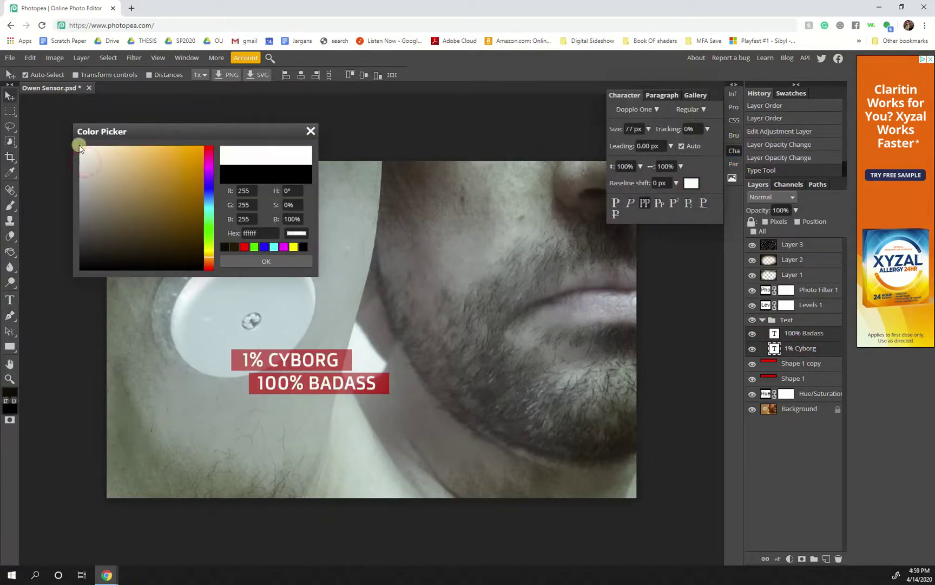
click(288, 259)
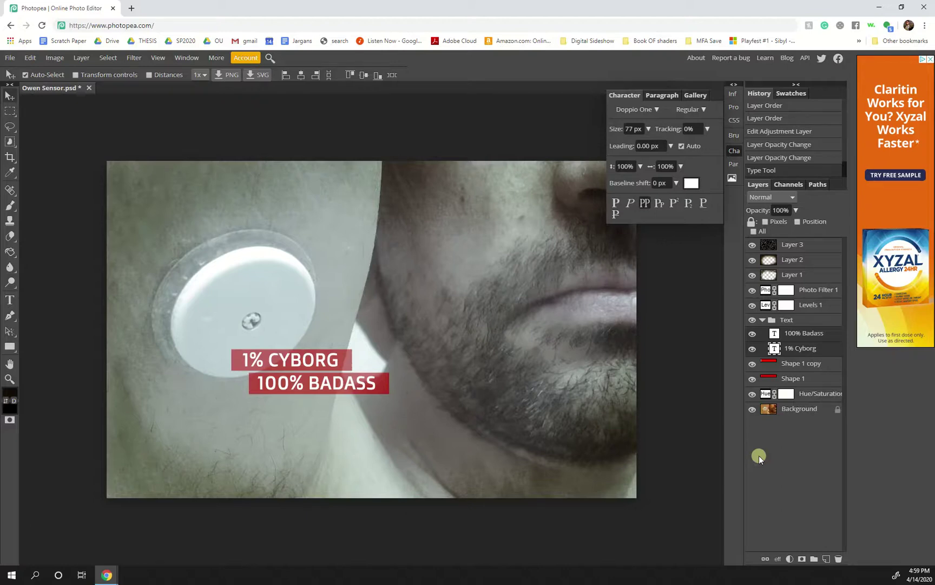
click(734, 150)
Step: Save the document as a PSD and export the image as a JPG at 93% quality
click(13, 57)
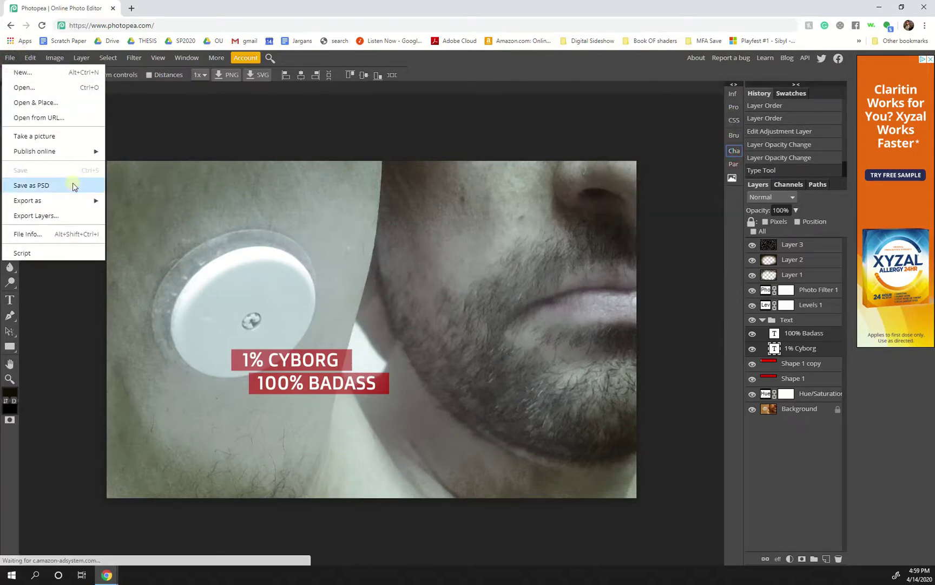
click(47, 185)
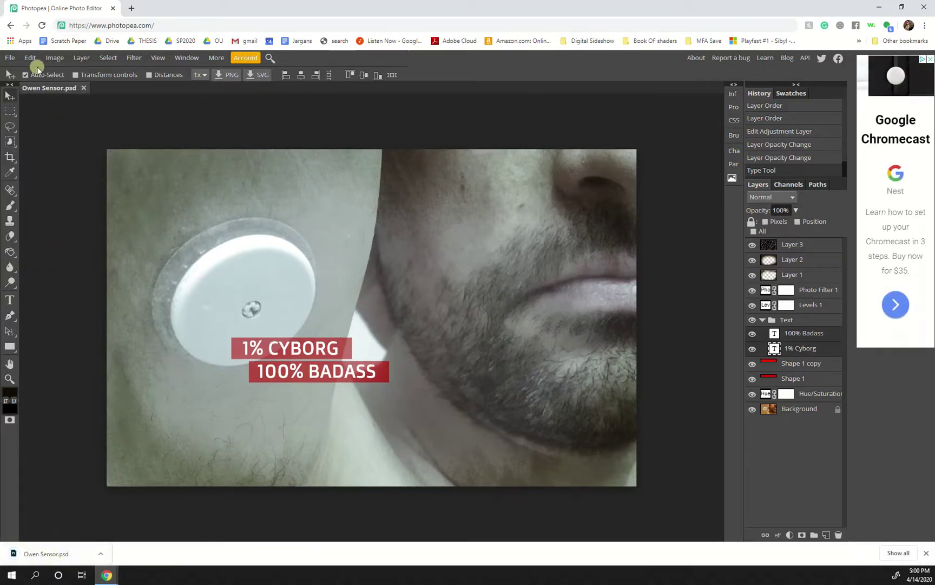
click(10, 58)
mouse_move(49, 203)
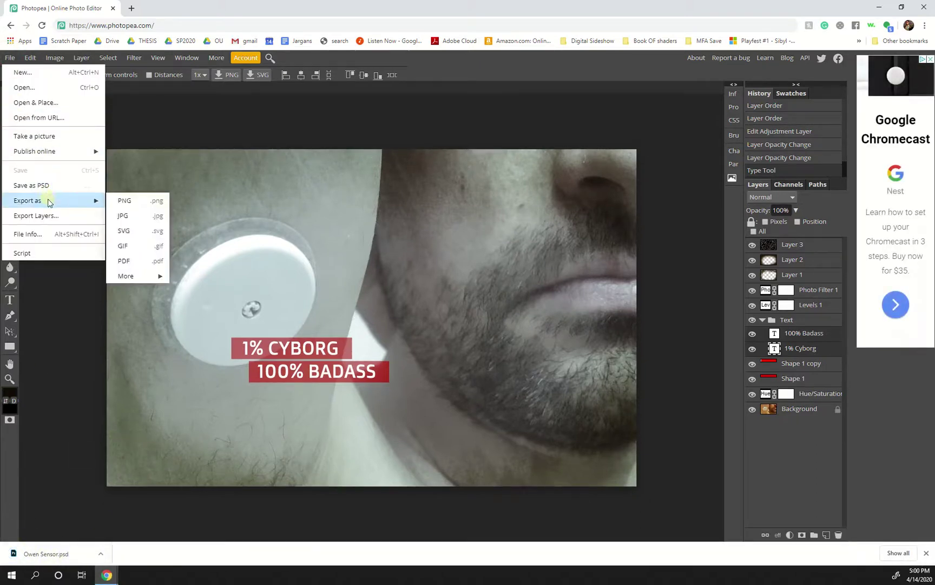
click(125, 216)
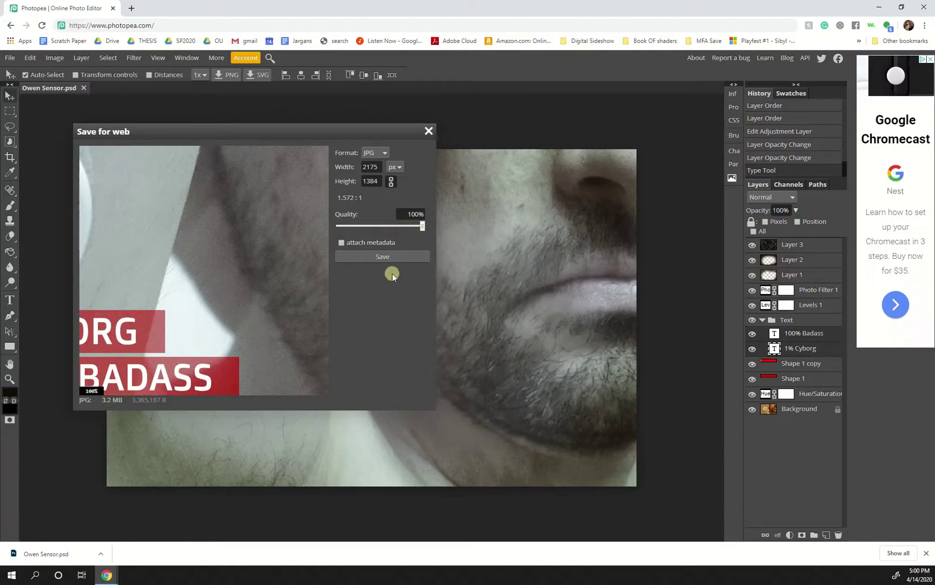
drag(115, 333, 320, 331)
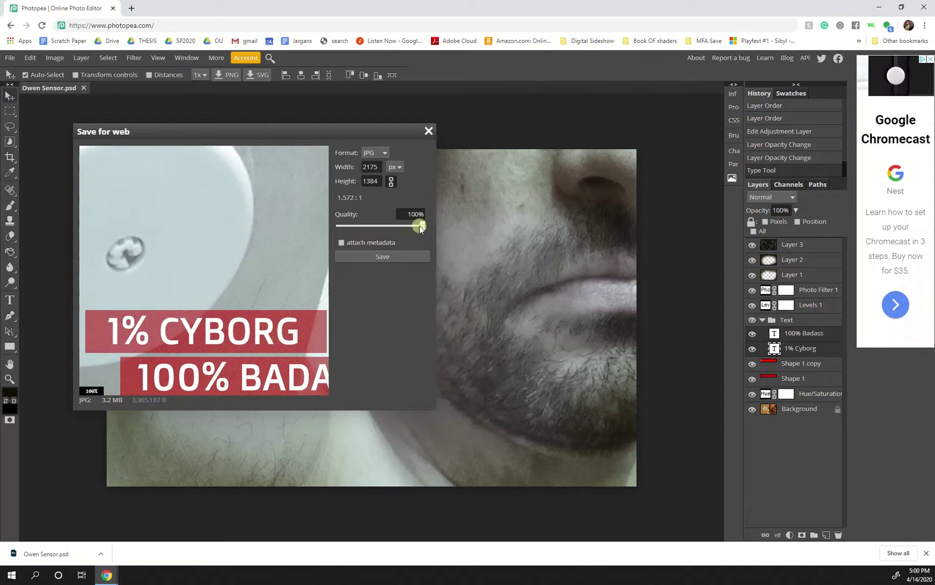
drag(407, 226, 404, 224)
right_click(403, 224)
click(386, 215)
drag(403, 225, 413, 228)
drag(416, 228, 417, 231)
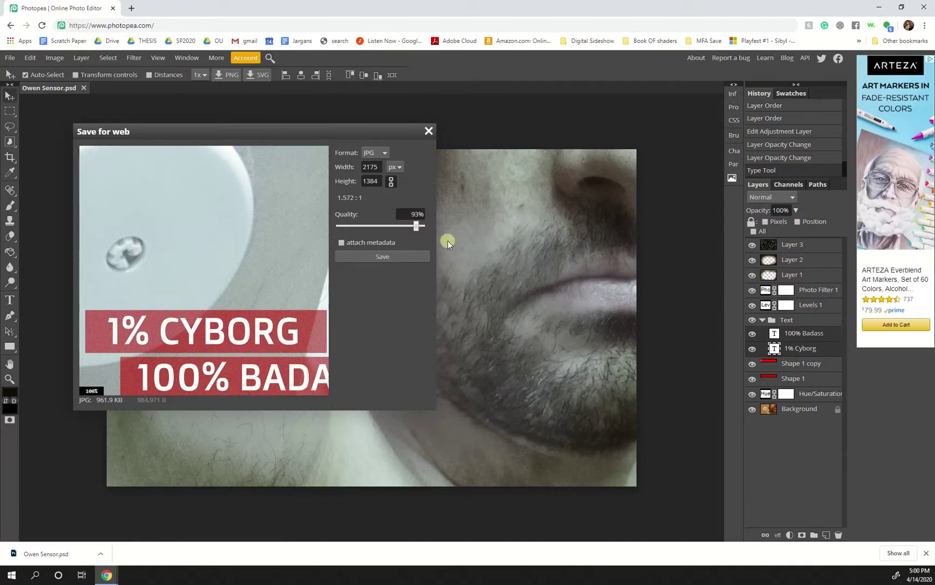
click(389, 257)
Step: Open the exported JPG in the Photos viewer to check the final image and close it again
click(45, 551)
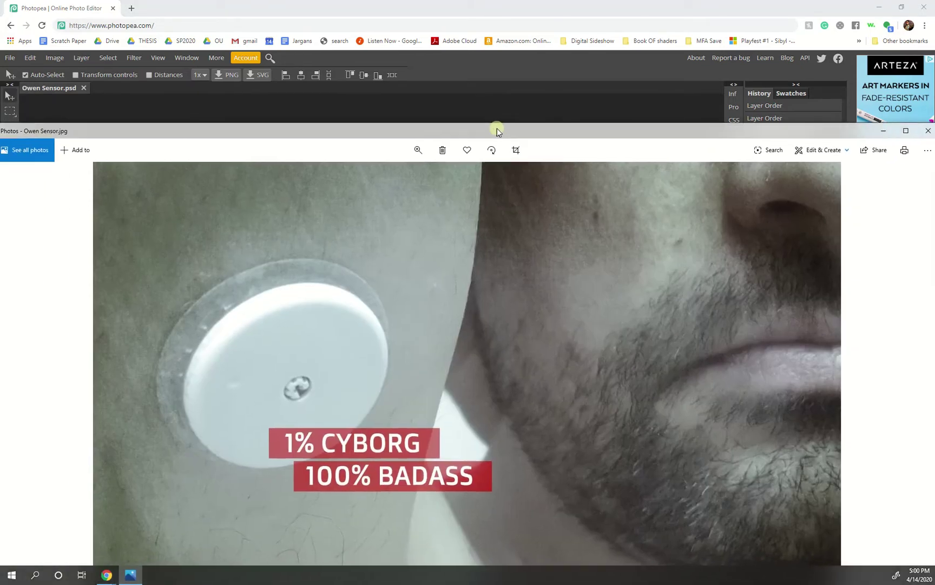
drag(497, 131, 500, 38)
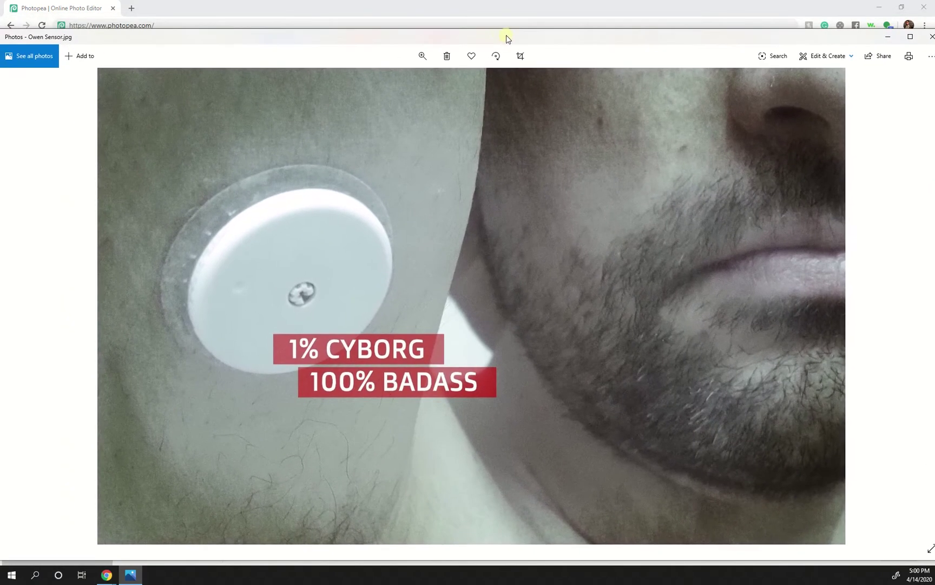
click(932, 42)
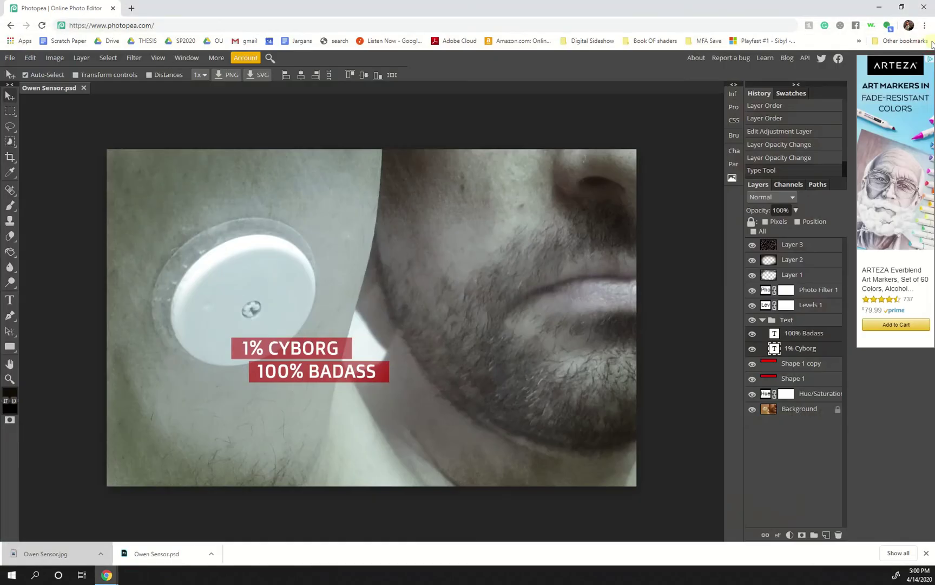